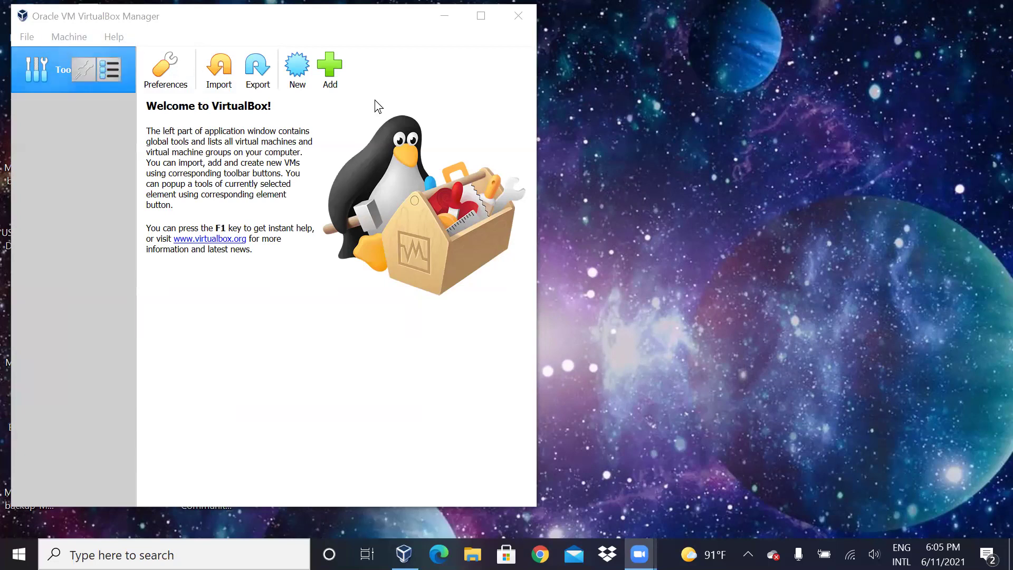
Step: Create a new VM named Linuc1 with type Linux and version Red Hat (64-bit)
{"action": "left_click", "coordinate": [74, 37]}
{"action": "left_click", "coordinate": [79, 56]}
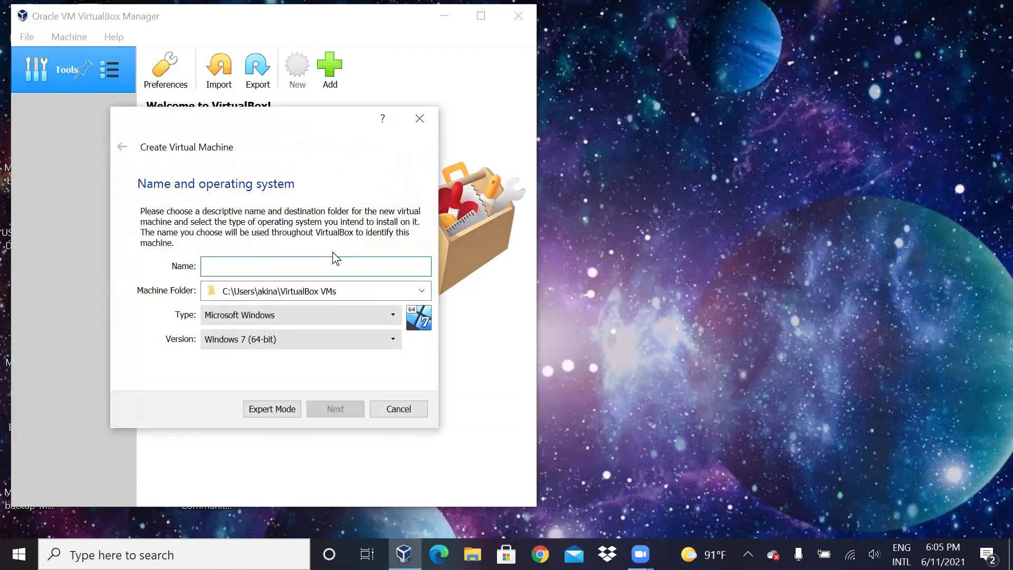
{"action": "type", "text": "Linuc"}
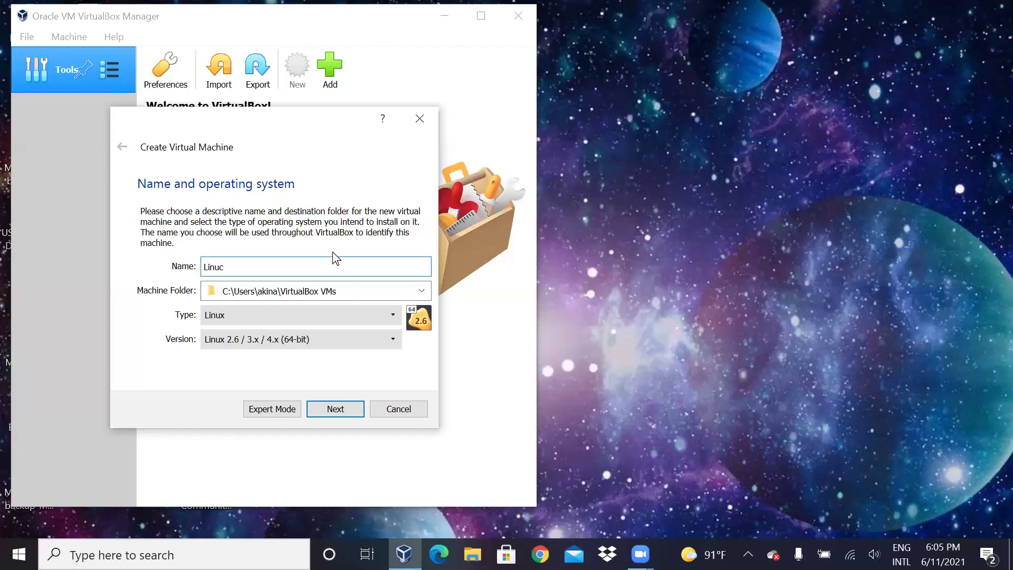
{"action": "type", "text": "1"}
{"action": "left_click", "coordinate": [292, 316]}
{"action": "left_click", "coordinate": [283, 341]}
{"action": "left_click", "coordinate": [277, 337]}
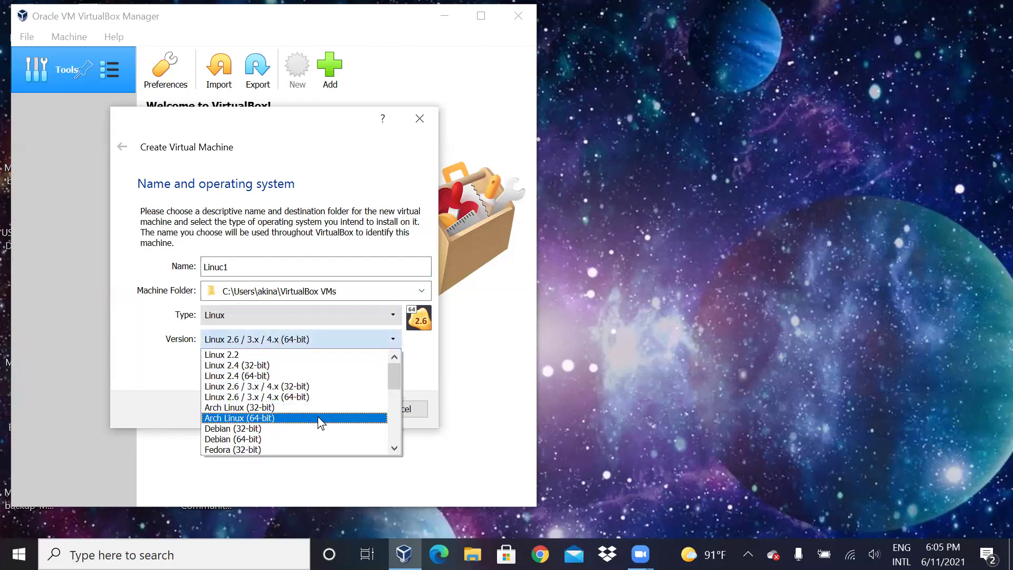
{"action": "left_click_drag", "start_coordinate": [395, 376], "coordinate": [391, 410]}
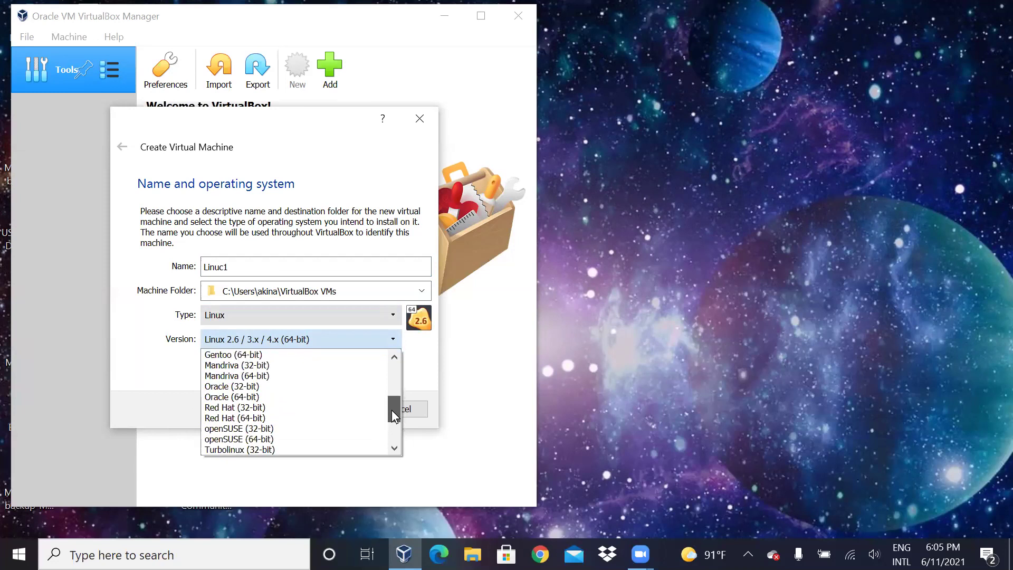
{"action": "left_click", "coordinate": [259, 417]}
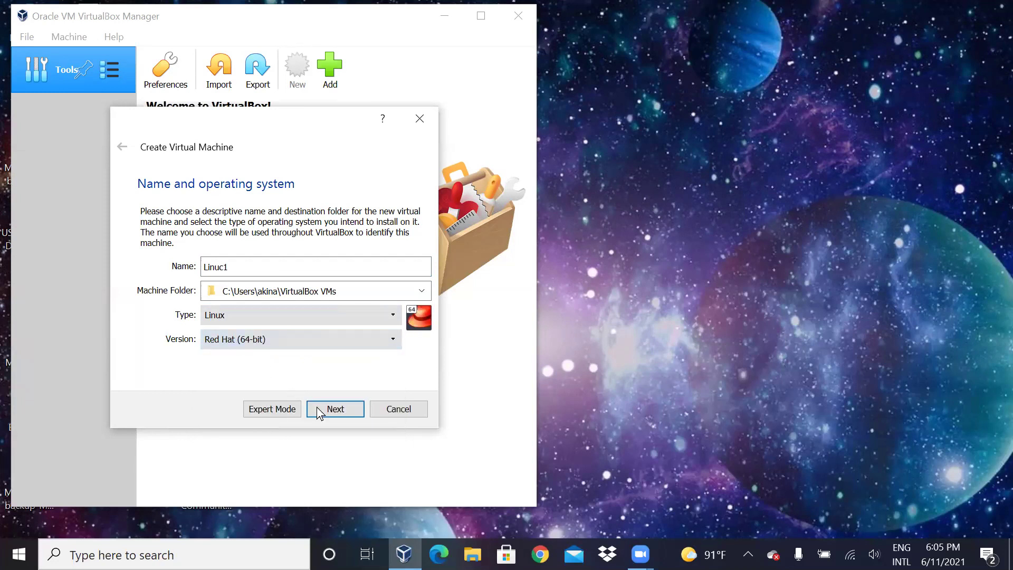
{"action": "left_click", "coordinate": [336, 410]}
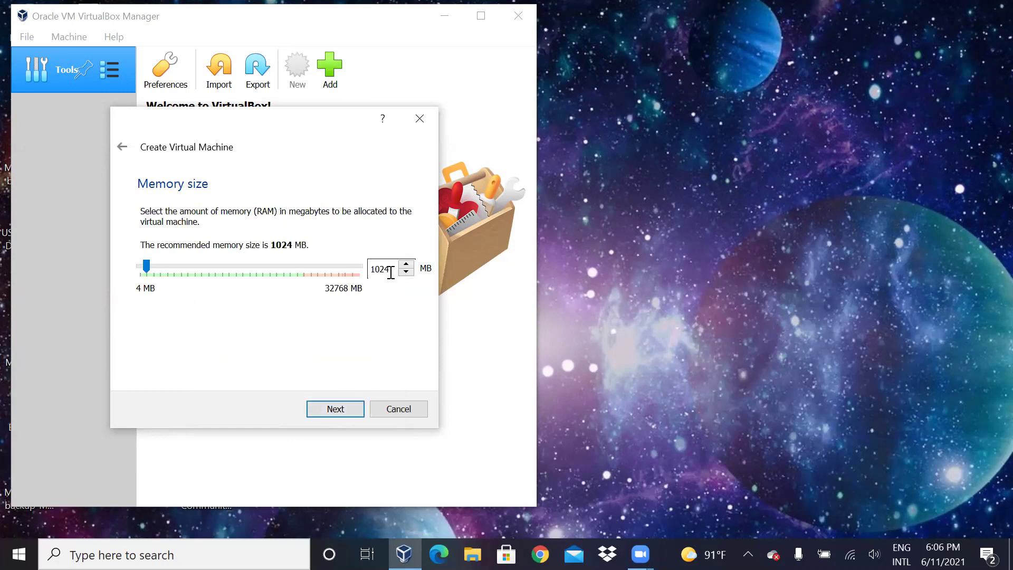
Step: Keep 1024 MB of memory and create a new 8.00 GB VDI hard disk for Linuc1
{"action": "key", "text": "BackSpace"}
{"action": "left_click", "coordinate": [344, 407]}
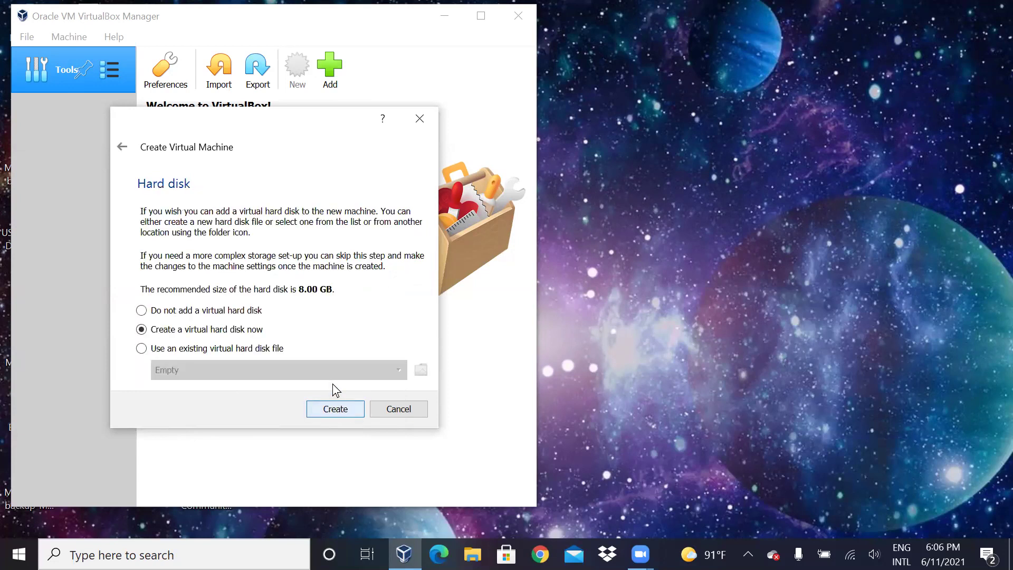
{"action": "left_click", "coordinate": [345, 407]}
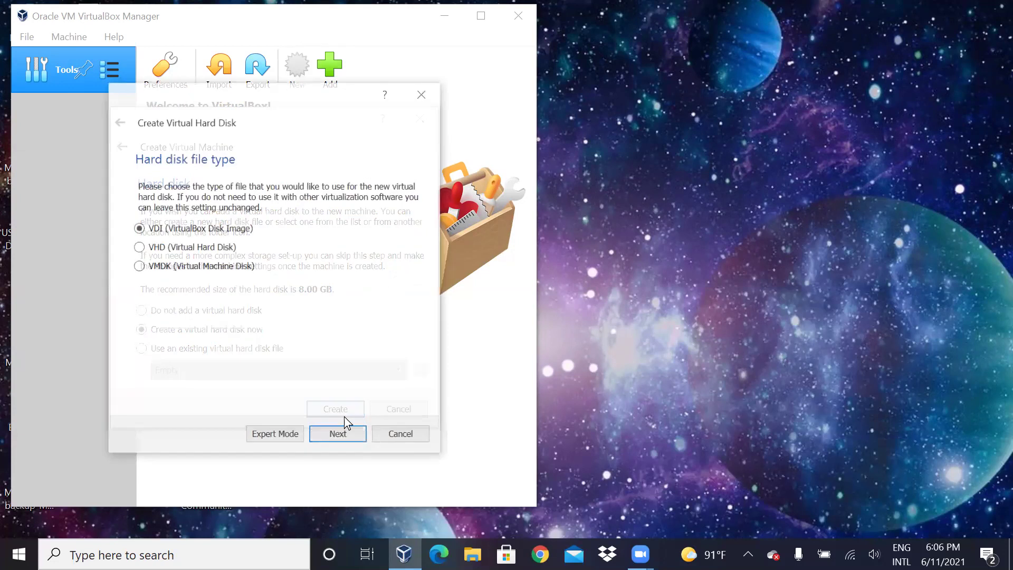
{"action": "left_click", "coordinate": [354, 434]}
{"action": "left_click", "coordinate": [352, 434]}
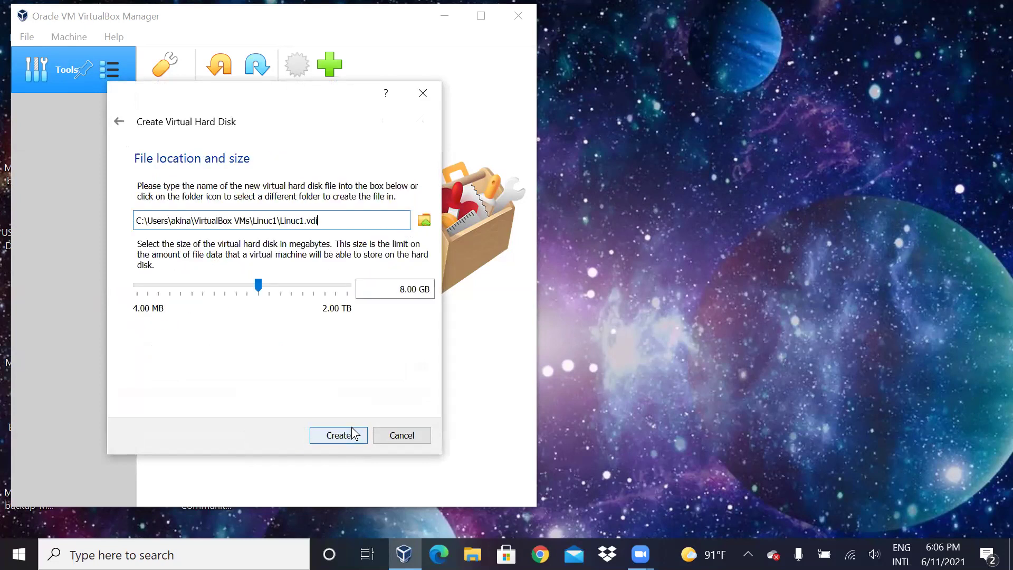
{"action": "left_click_drag", "start_coordinate": [402, 290], "coordinate": [414, 292]}
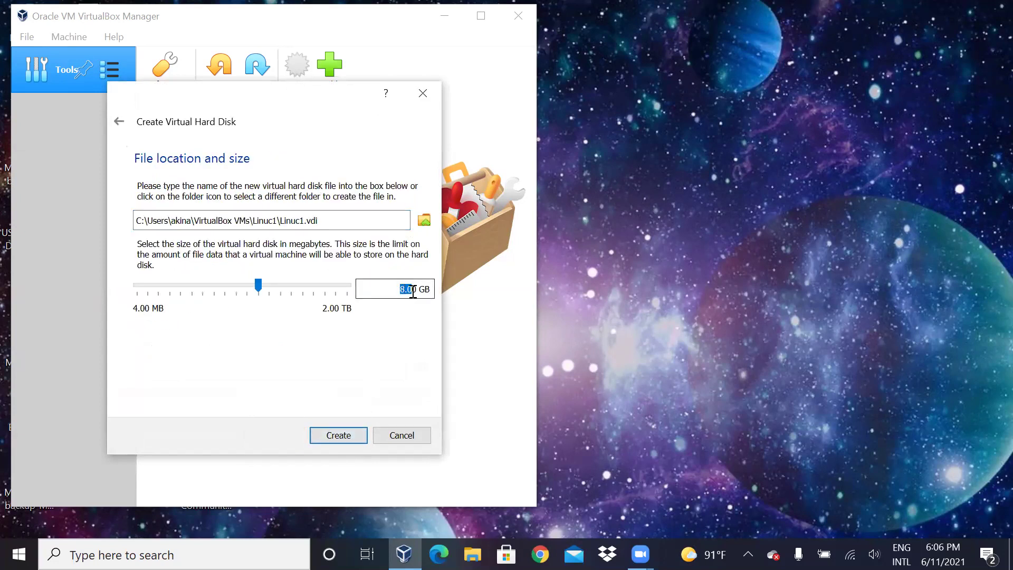
{"action": "left_click", "coordinate": [342, 436]}
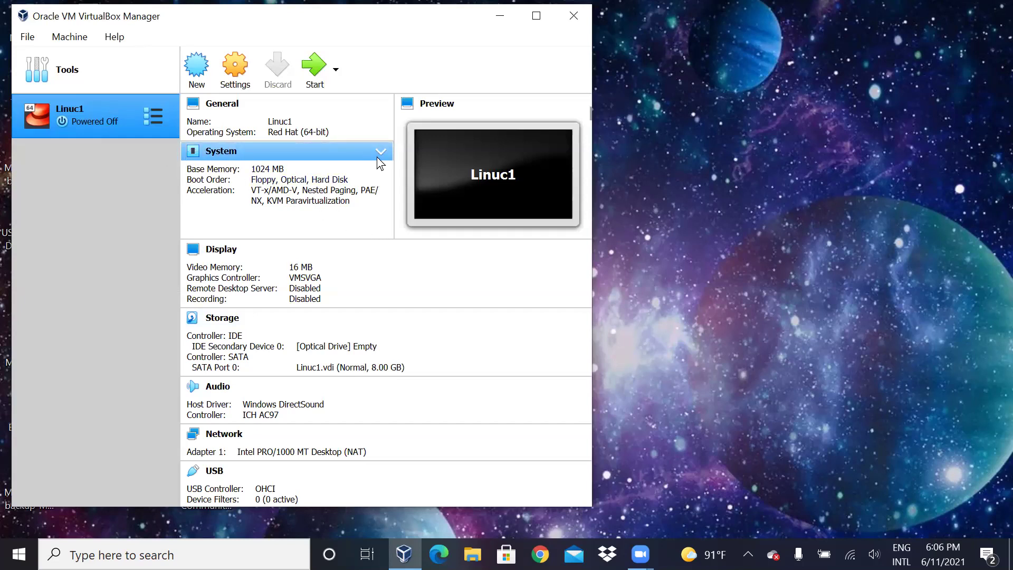
Step: Power on Linuc1 and add a new optical disk image from the Optical Disk Selector
{"action": "left_click", "coordinate": [317, 72]}
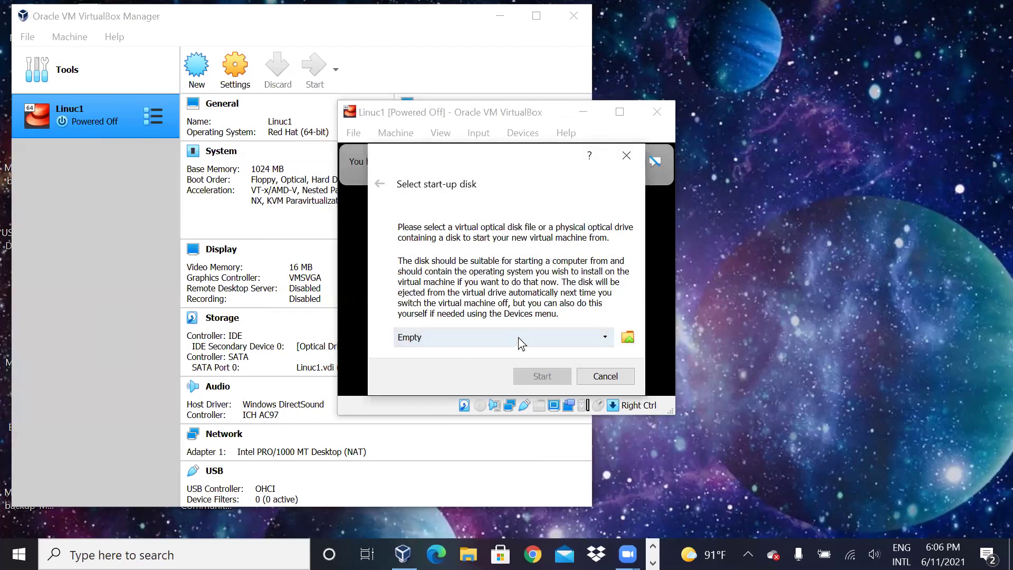
{"action": "left_click", "coordinate": [526, 336]}
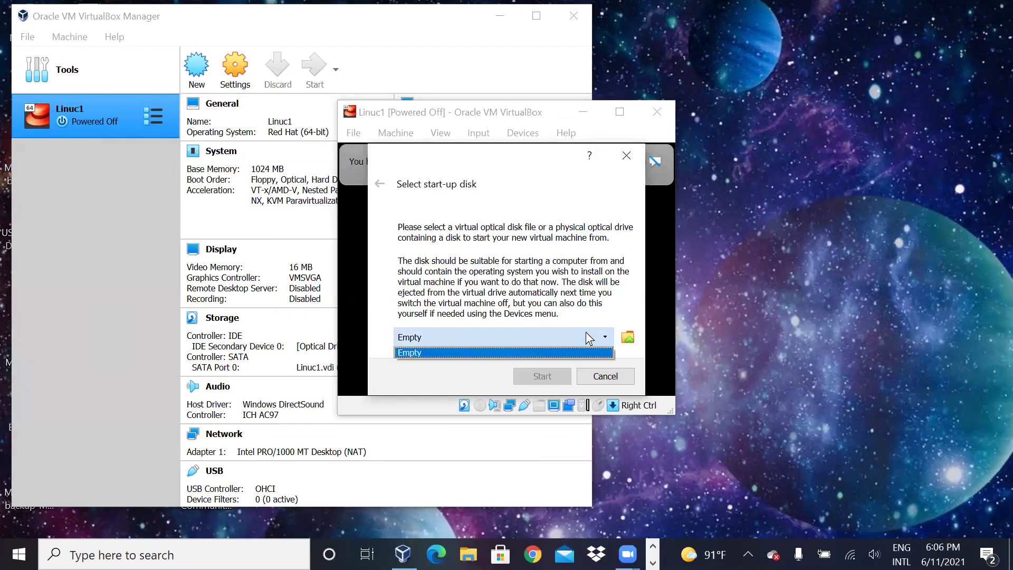
{"action": "left_click", "coordinate": [628, 337]}
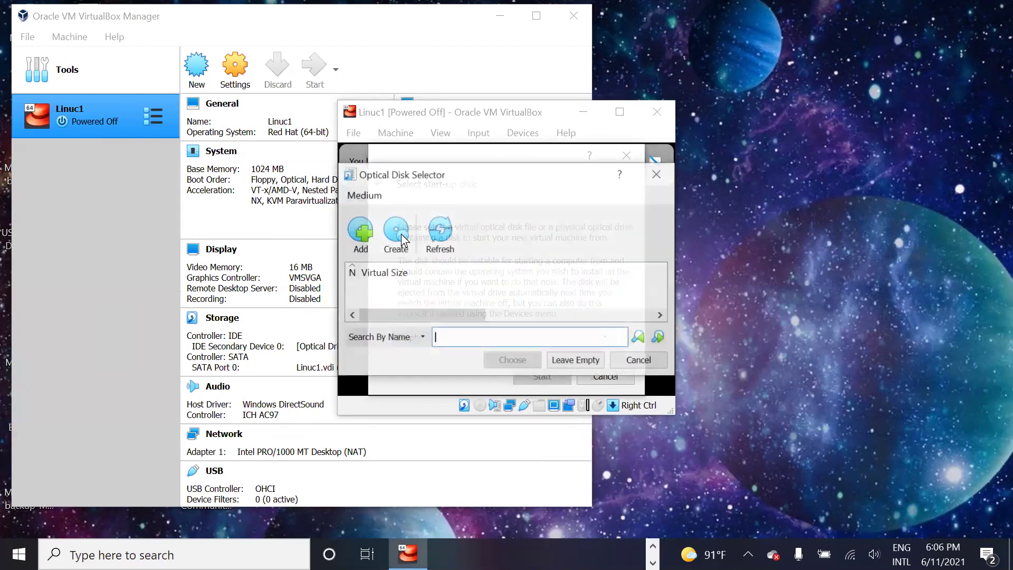
{"action": "left_click", "coordinate": [371, 237]}
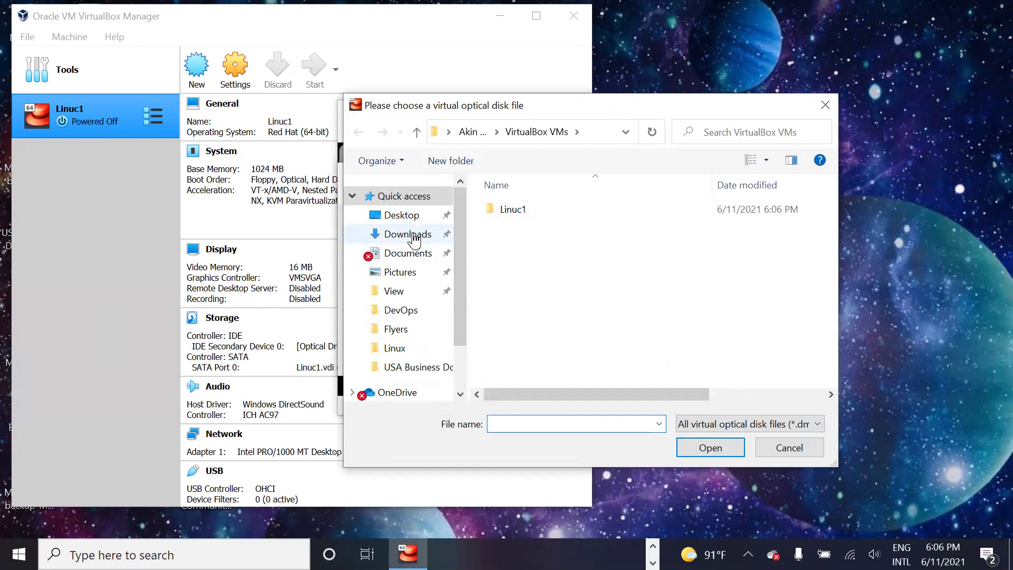
Step: Browse the Downloads and USA Business Documents folders in search of the disk image
{"action": "left_click", "coordinate": [415, 240]}
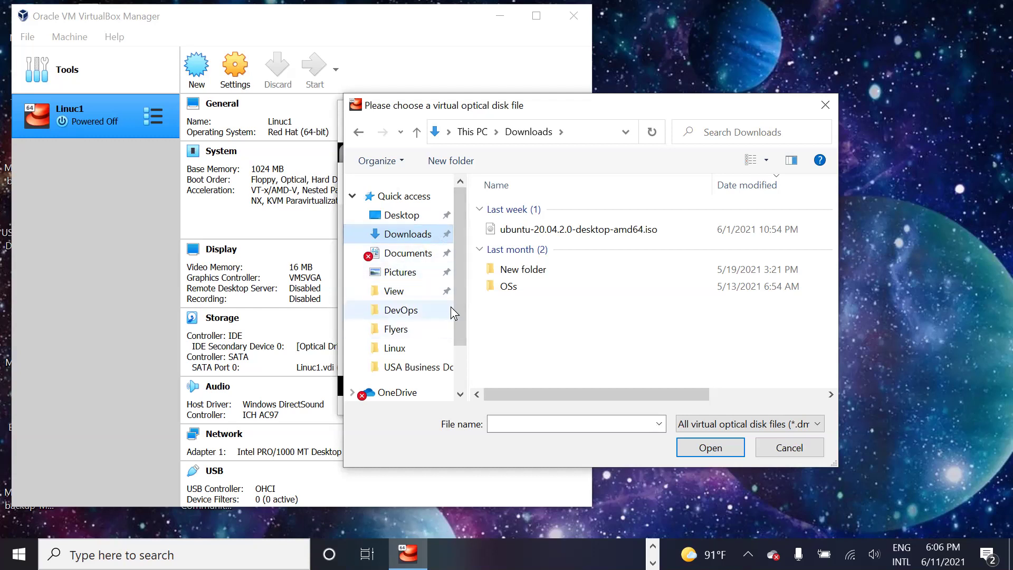
{"action": "left_click_drag", "start_coordinate": [458, 302], "coordinate": [460, 350]}
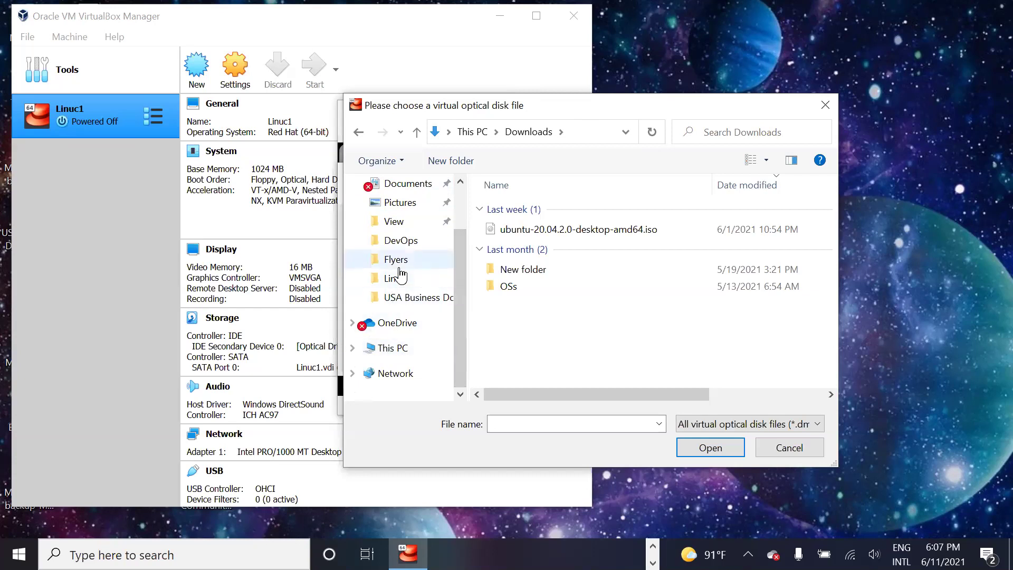
{"action": "left_click", "coordinate": [403, 301]}
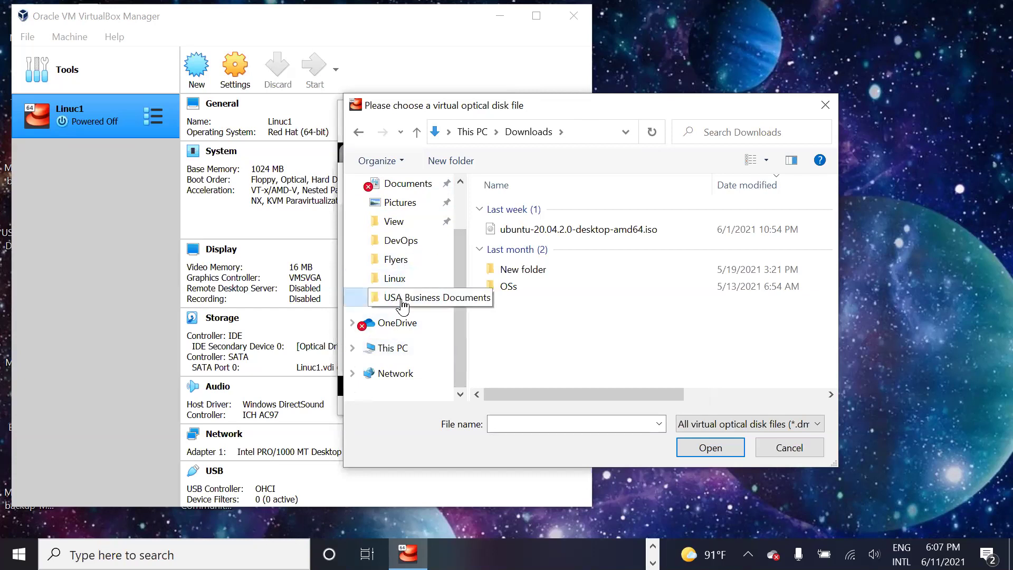
{"action": "double_click", "coordinate": [511, 296]}
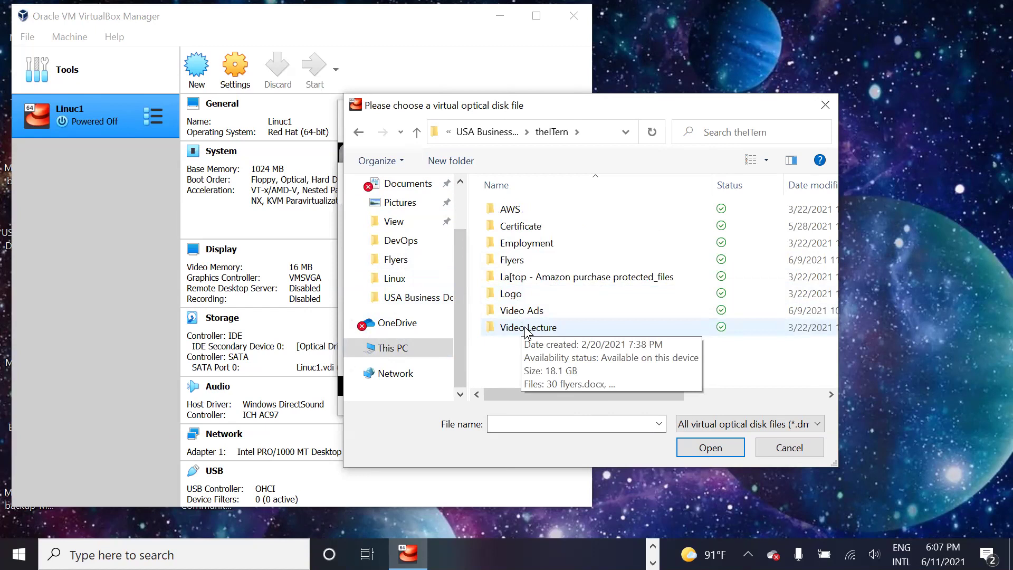
{"action": "left_click", "coordinate": [526, 328]}
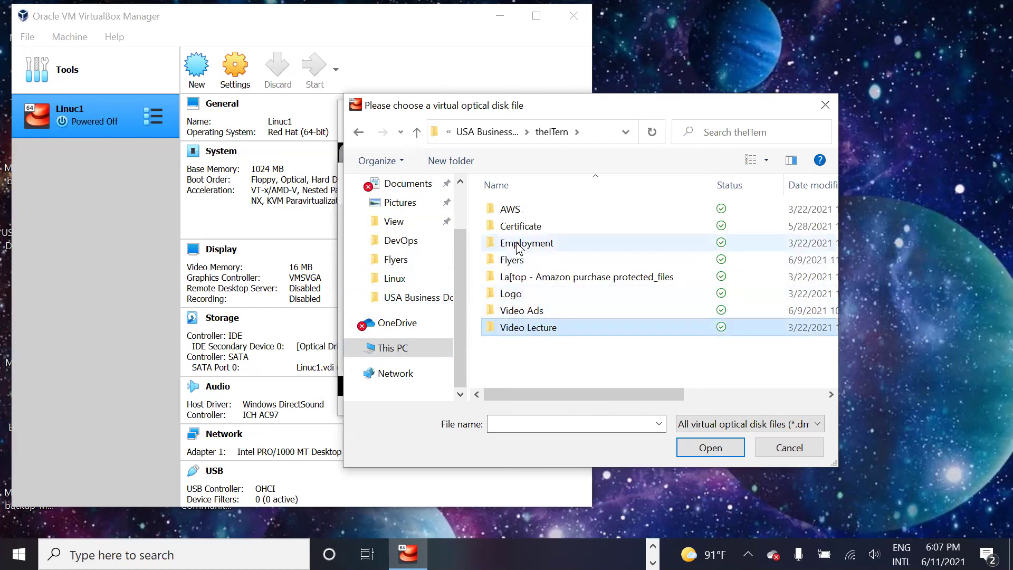
{"action": "left_click", "coordinate": [418, 133]}
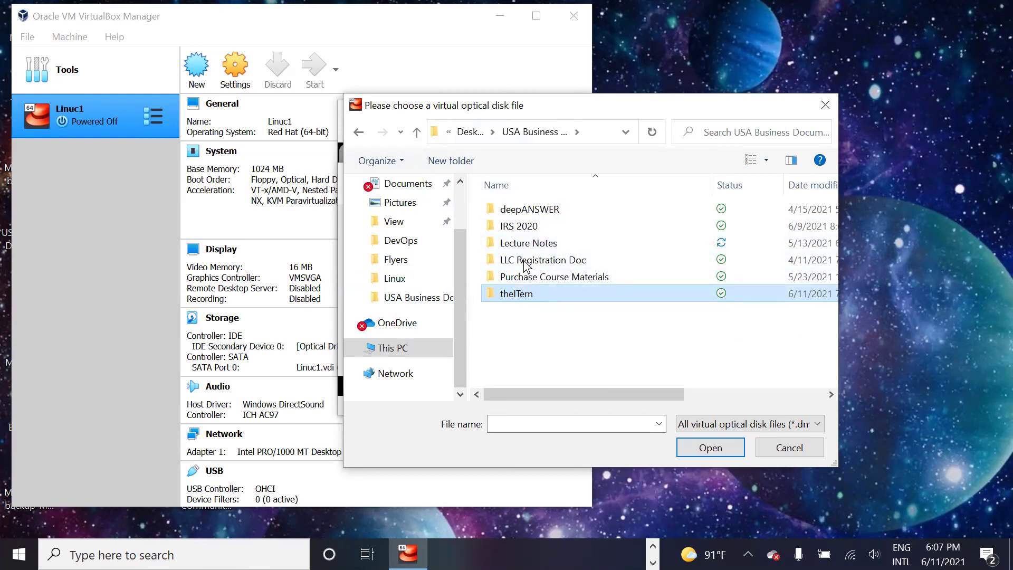
Step: Go into Lecture Notes > OSs and select CentOS-7-x86_64-Everything-2009.iso
{"action": "double_click", "coordinate": [521, 244]}
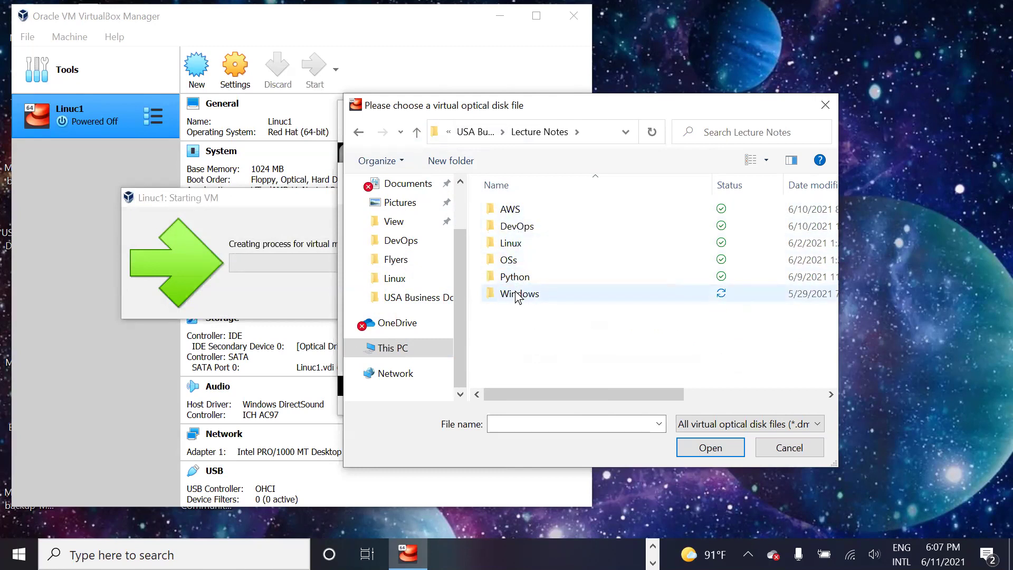
{"action": "double_click", "coordinate": [517, 242]}
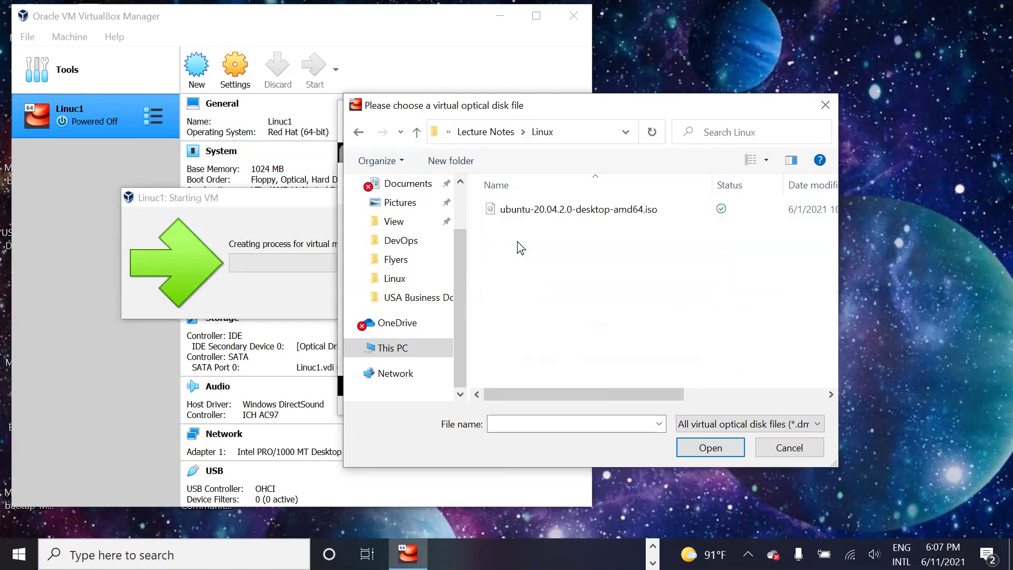
{"action": "left_click", "coordinate": [460, 182]}
{"action": "left_click", "coordinate": [460, 181]}
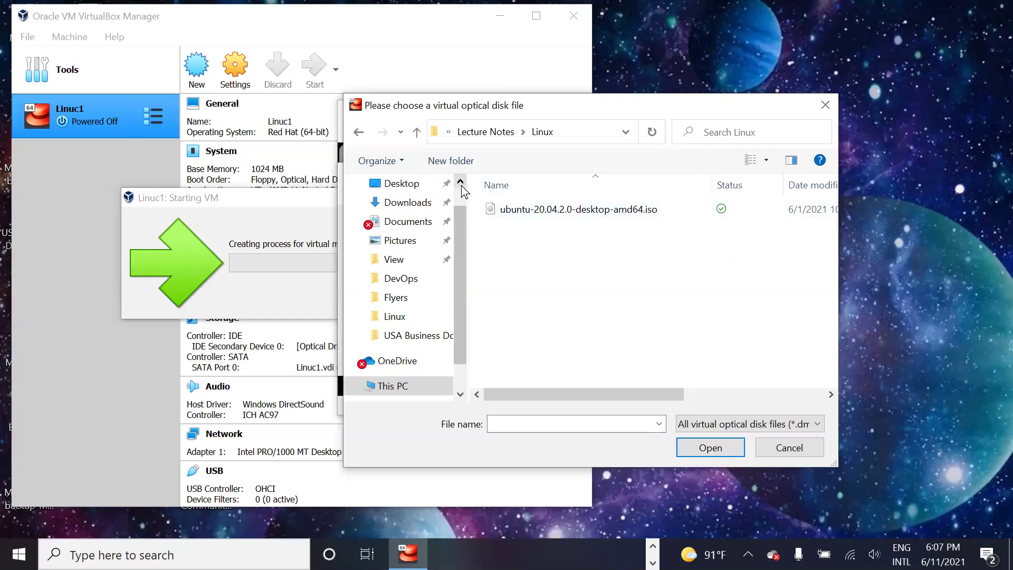
{"action": "left_click", "coordinate": [504, 138]}
{"action": "left_click", "coordinate": [520, 262]}
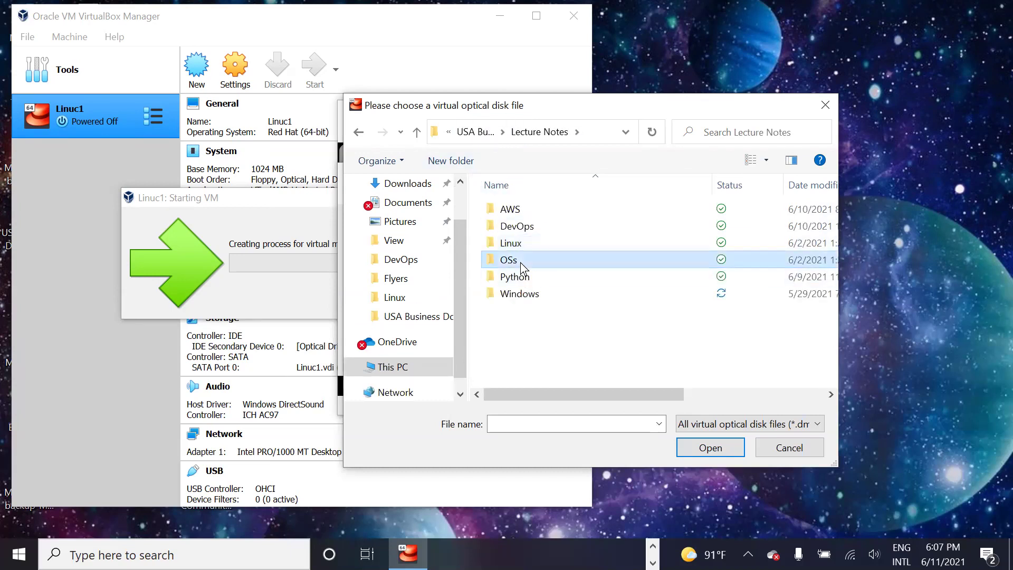
{"action": "double_click", "coordinate": [521, 262]}
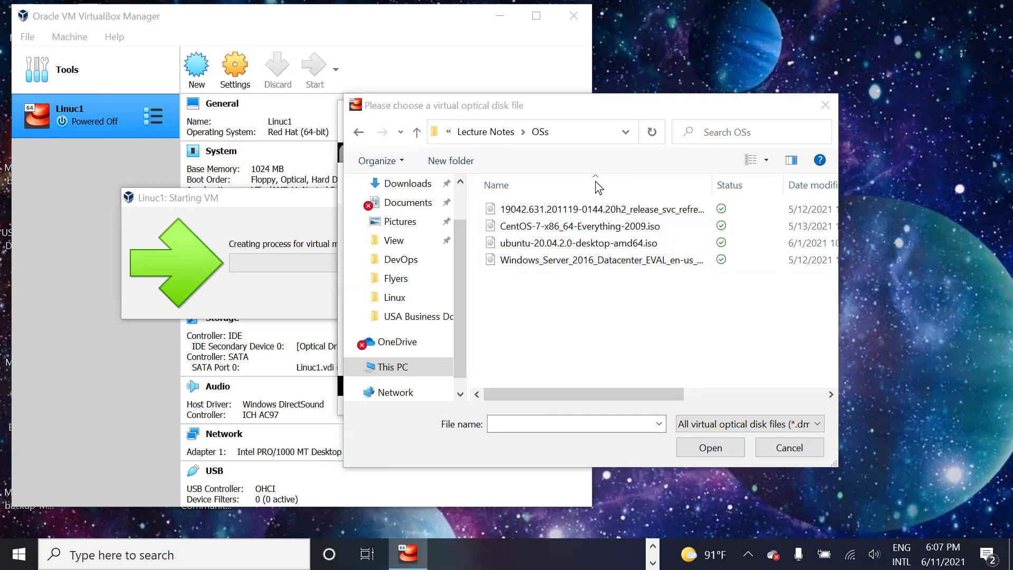
{"action": "left_click", "coordinate": [530, 244]}
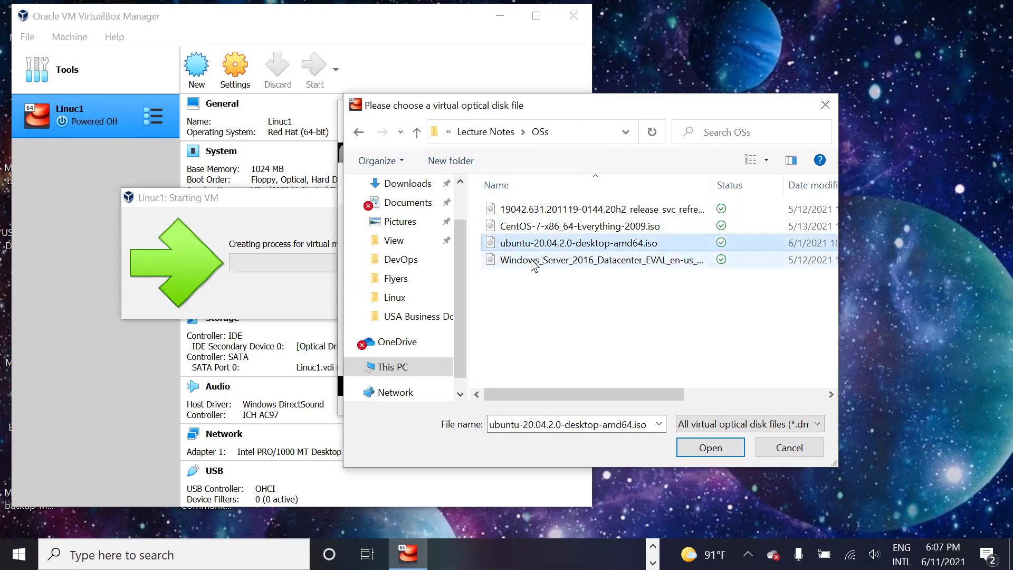
{"action": "left_click", "coordinate": [546, 228]}
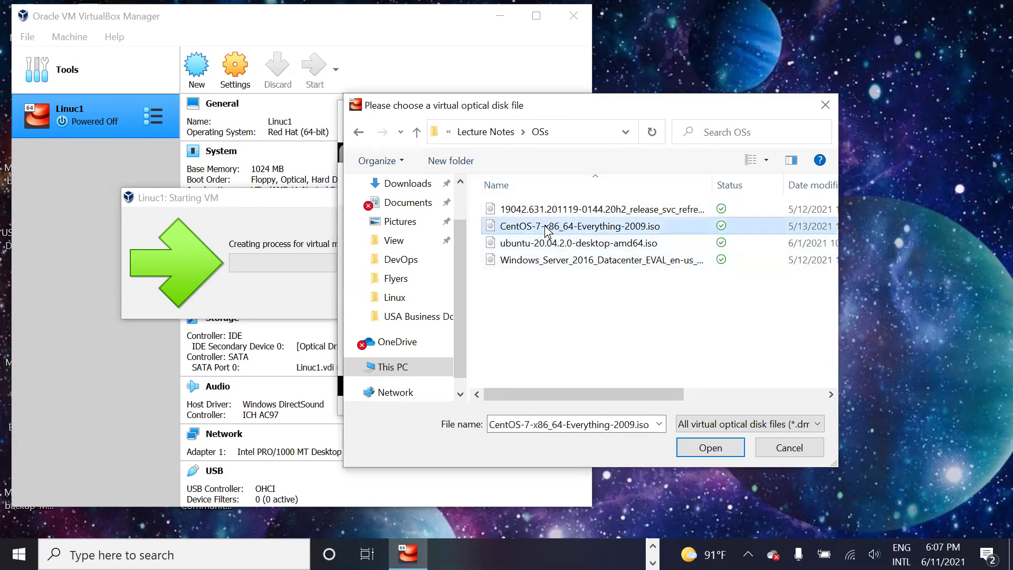
Step: Use the CentOS ISO as start-up disk, start Linuc1, and launch Install CentOS 7
{"action": "double_click", "coordinate": [546, 228]}
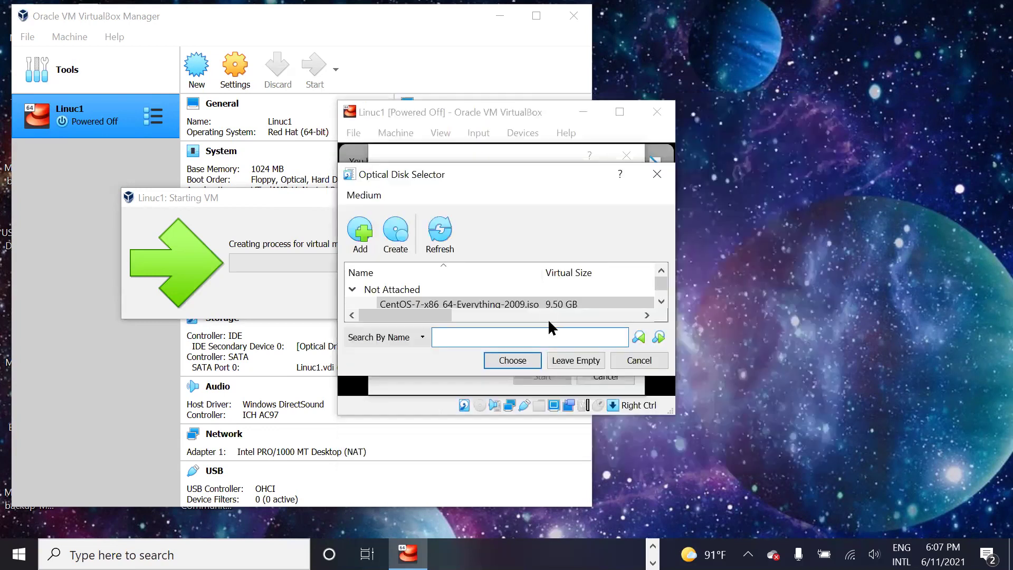
{"action": "left_click", "coordinate": [520, 364]}
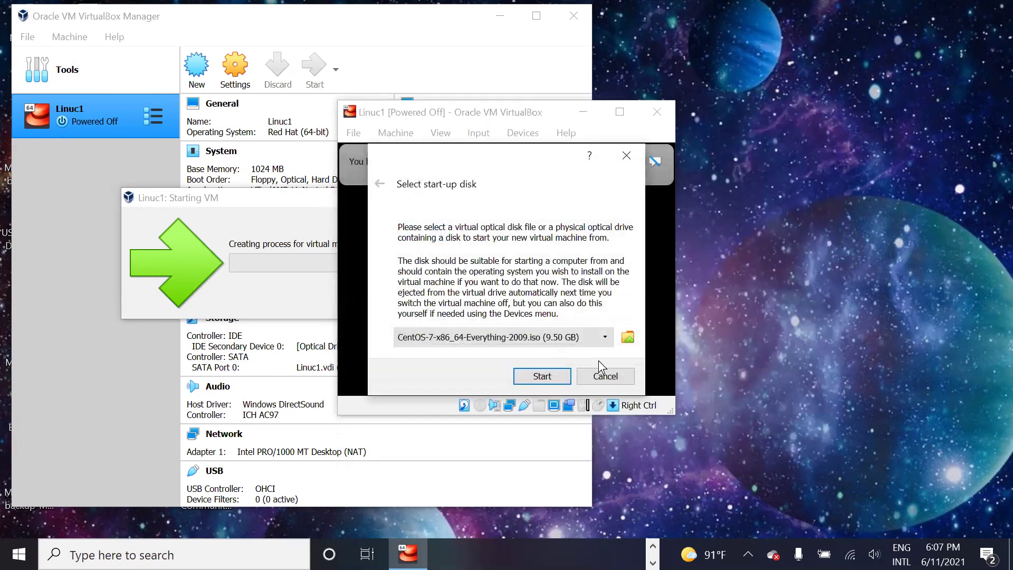
{"action": "left_click", "coordinate": [548, 376]}
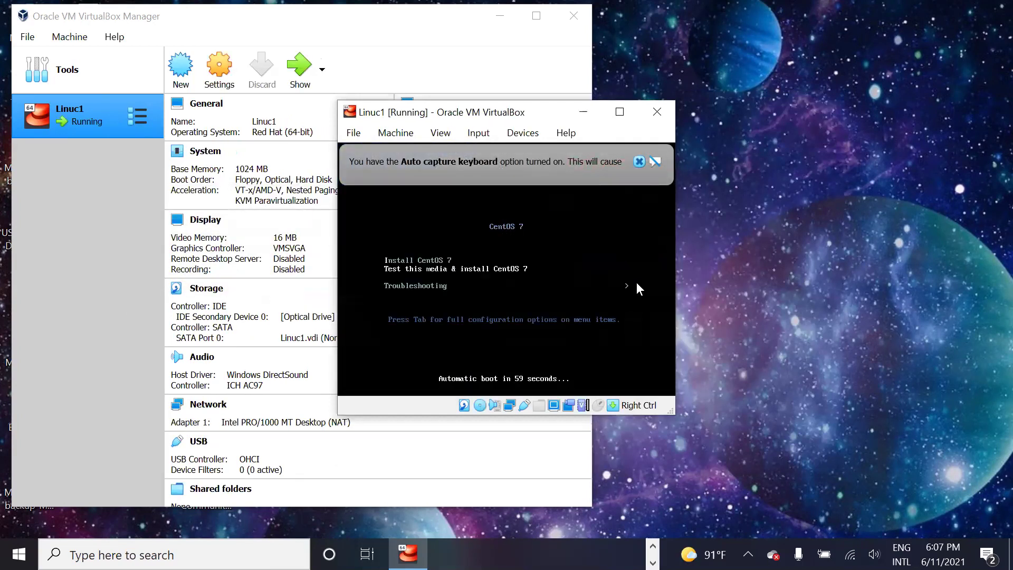
{"action": "key", "text": "Up"}
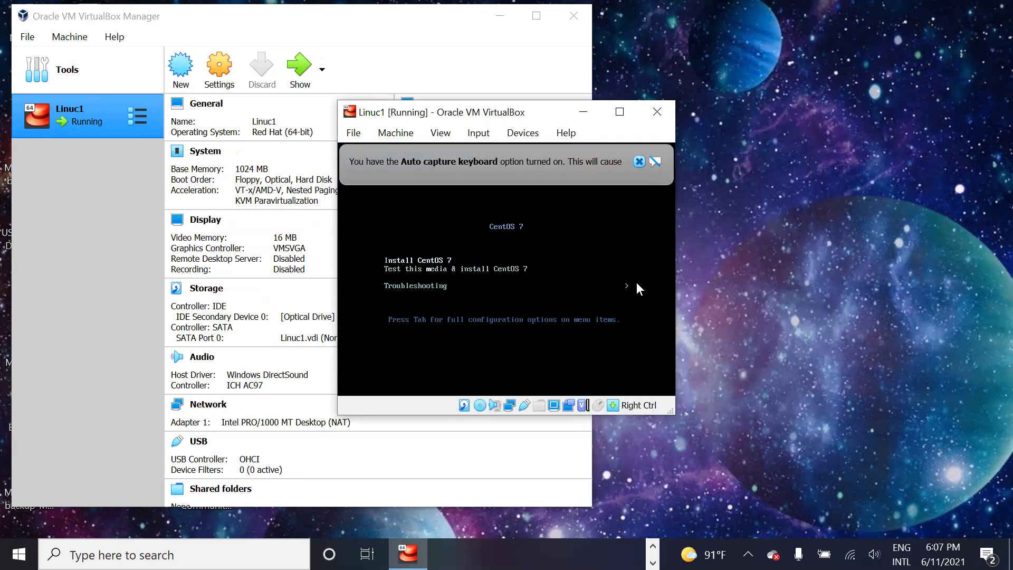
{"action": "key", "text": "Return"}
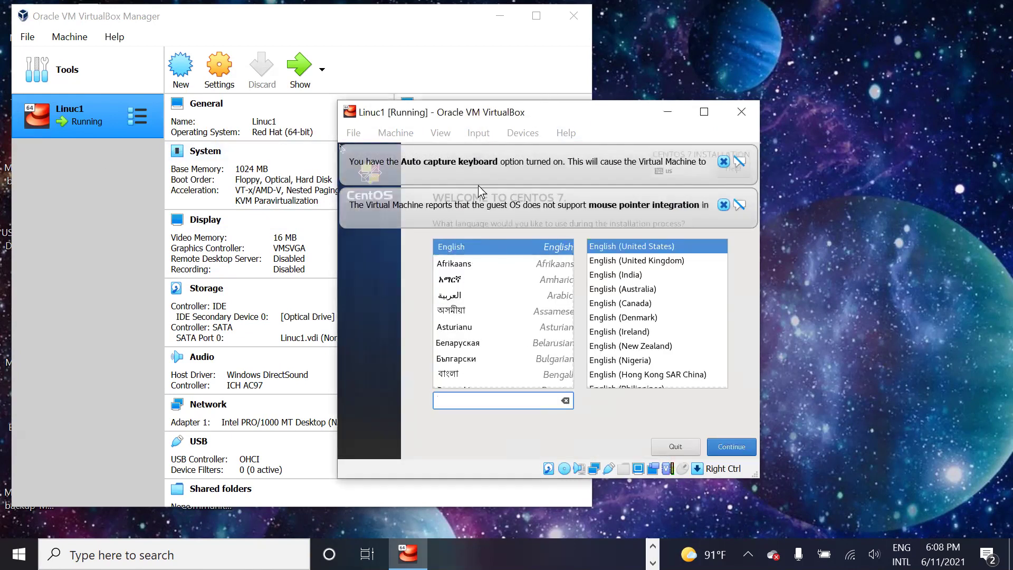
Step: Let the VM capture mouse and keyboard and continue with English (United States)
{"action": "left_click_drag", "start_coordinate": [582, 116], "coordinate": [539, 95]}
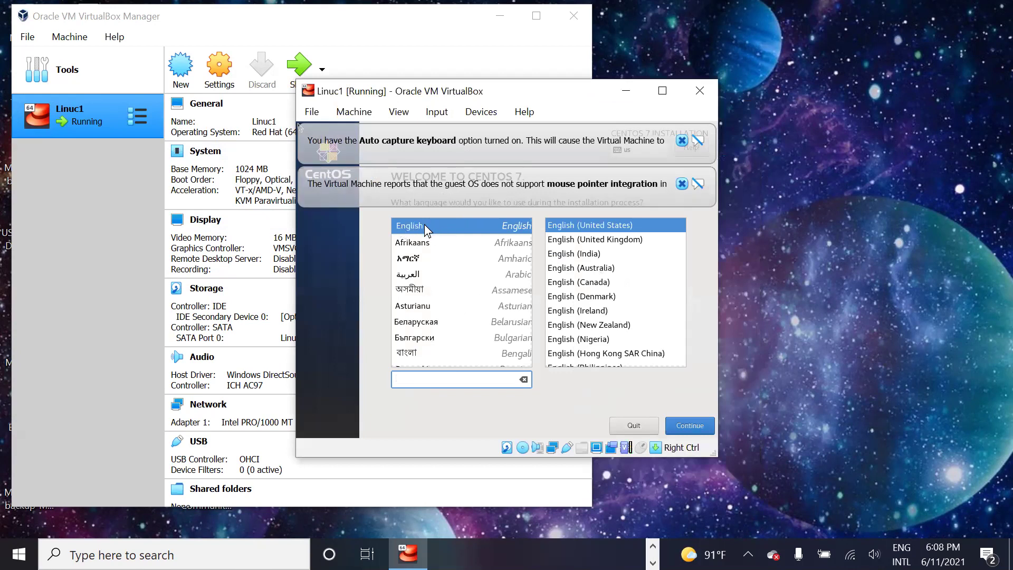
{"action": "left_click", "coordinate": [424, 224]}
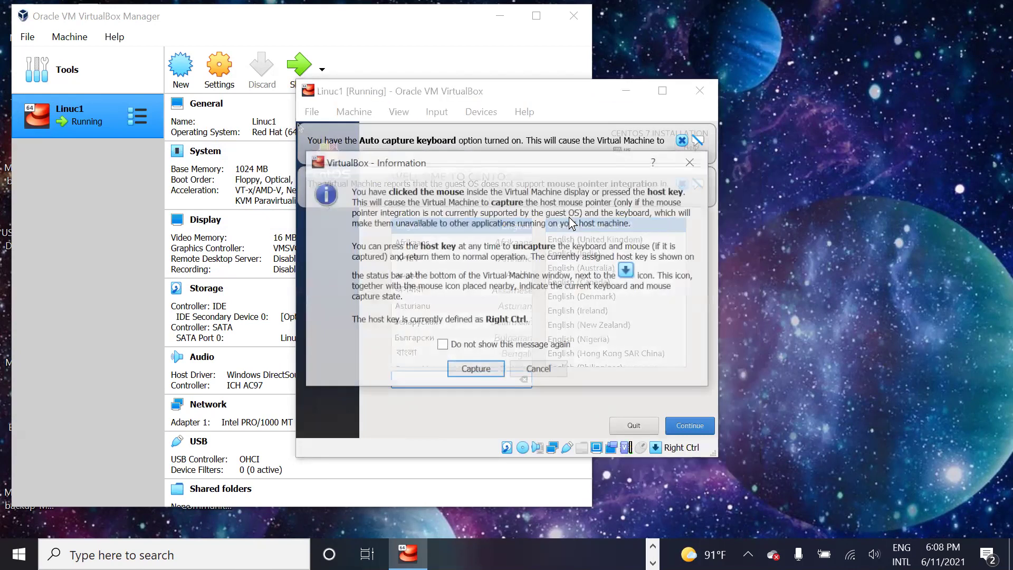
{"action": "key", "text": "Escape"}
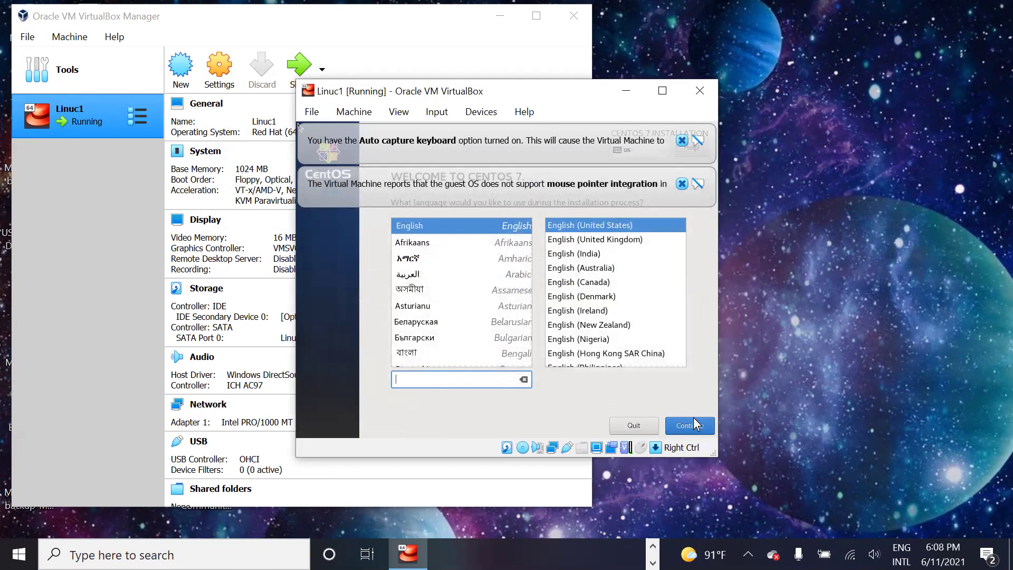
{"action": "left_click", "coordinate": [695, 424]}
{"action": "left_click", "coordinate": [491, 368]}
{"action": "left_click", "coordinate": [685, 426]}
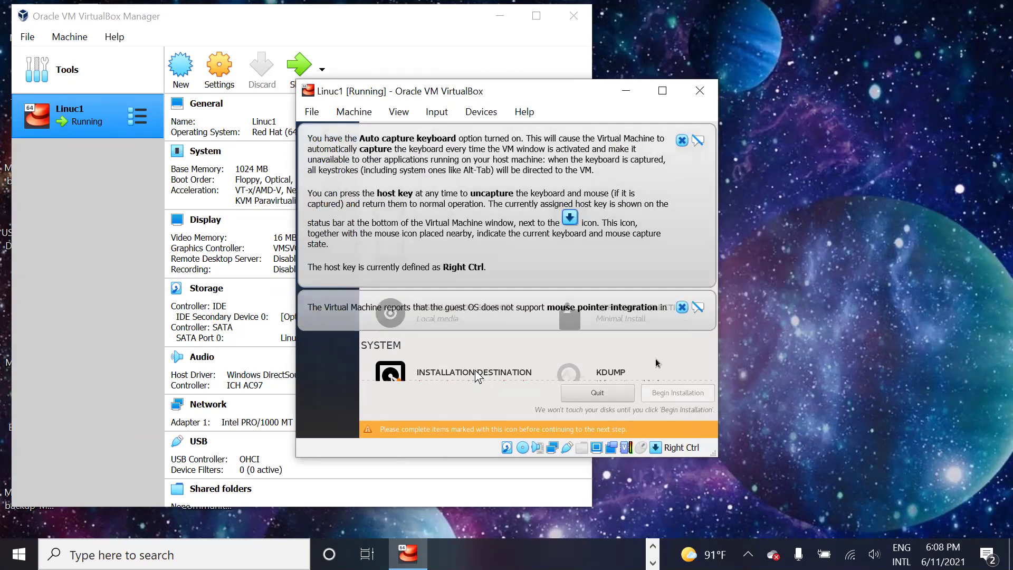
Step: Dismiss the keyboard and mouse notification banners and let the VM capture input
{"action": "left_click", "coordinate": [683, 141]}
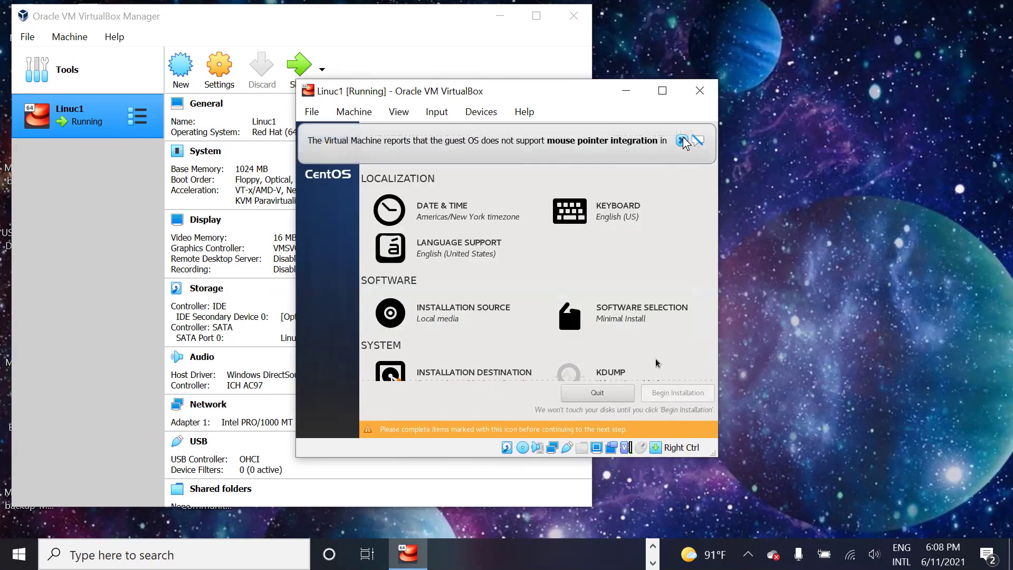
{"action": "left_click", "coordinate": [683, 141]}
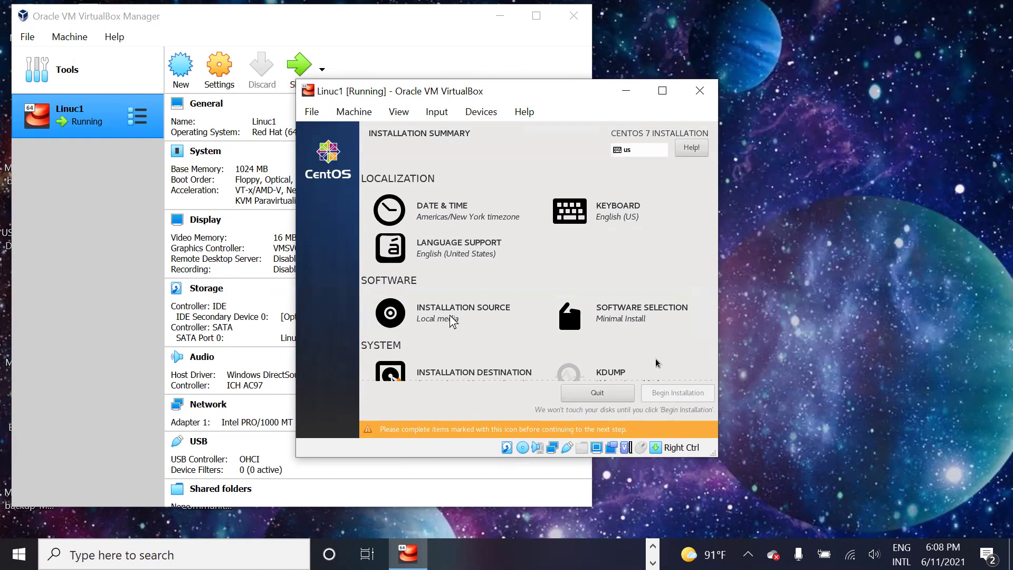
{"action": "left_click", "coordinate": [453, 320]}
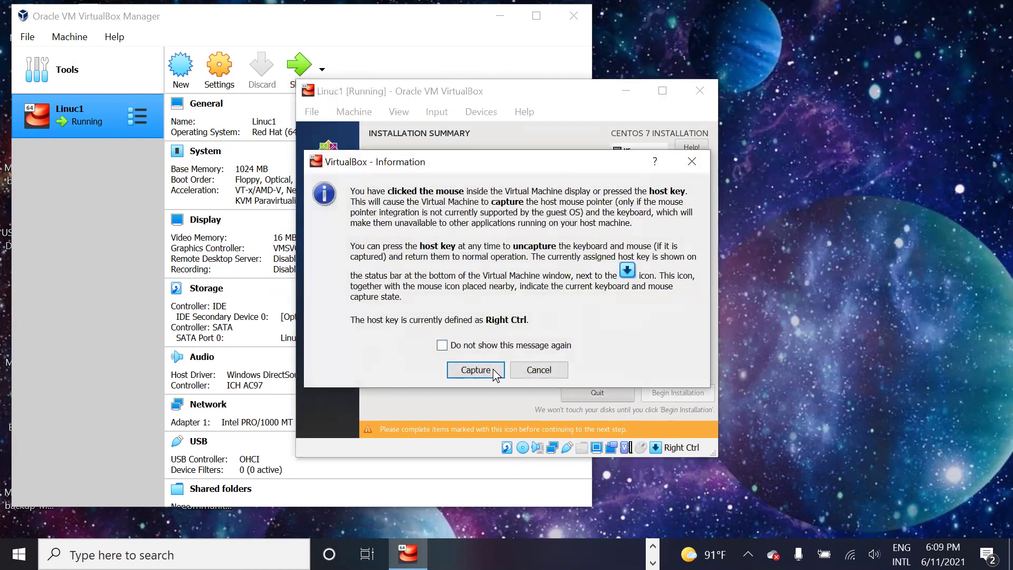
{"action": "left_click", "coordinate": [489, 370]}
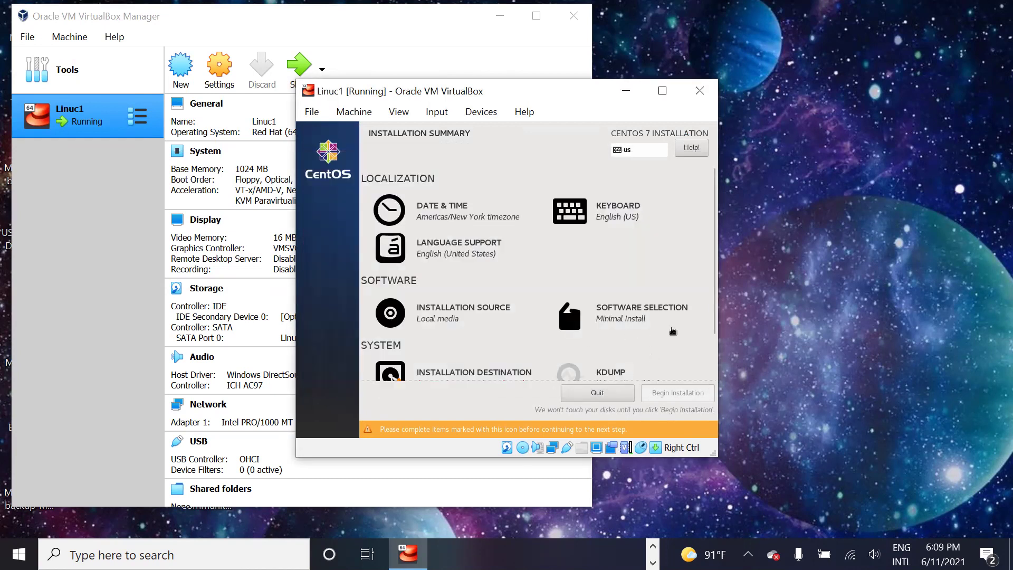
Step: Choose Server with GUI as the base environment under Software Selection
{"action": "left_click", "coordinate": [641, 322]}
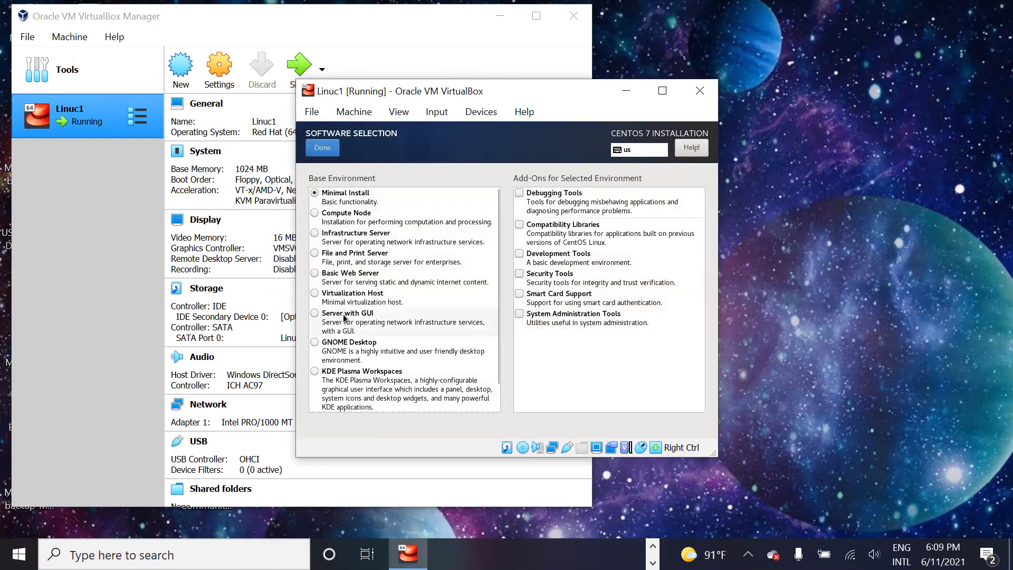
{"action": "left_click", "coordinate": [320, 317]}
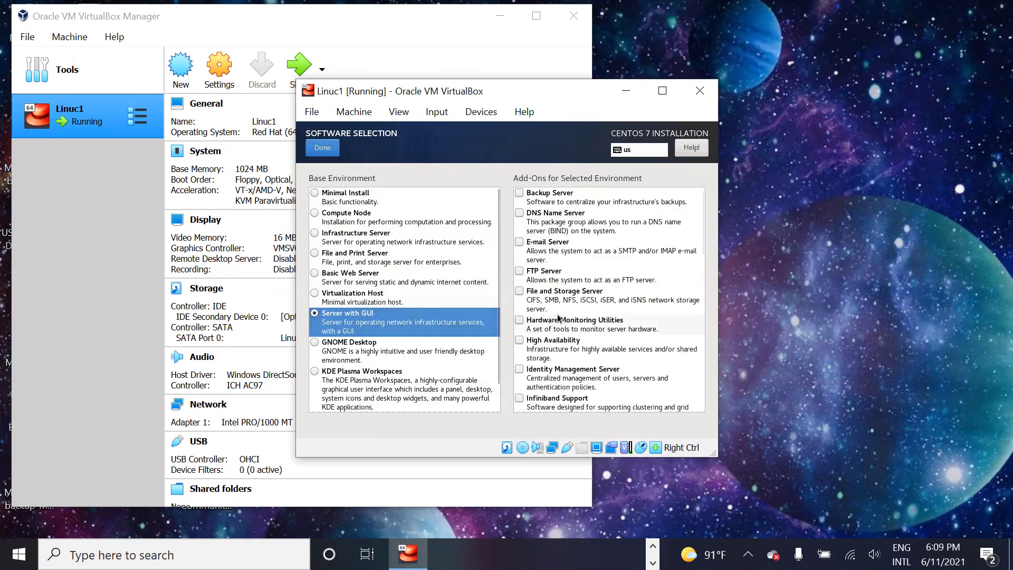
{"action": "scroll", "coordinate": [579, 368], "scroll_direction": "down", "scroll_amount": 1}
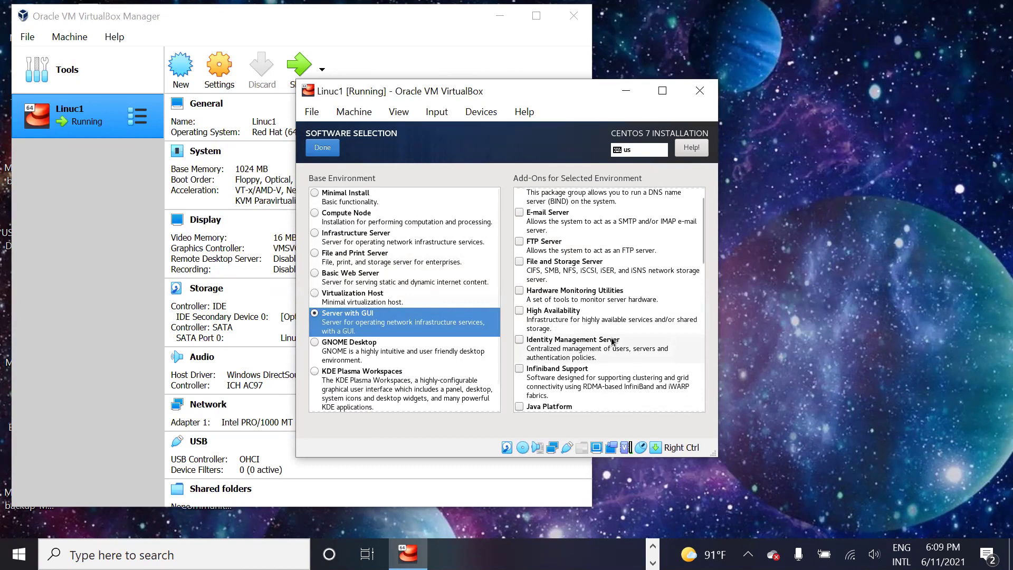
{"action": "left_click", "coordinate": [321, 150]}
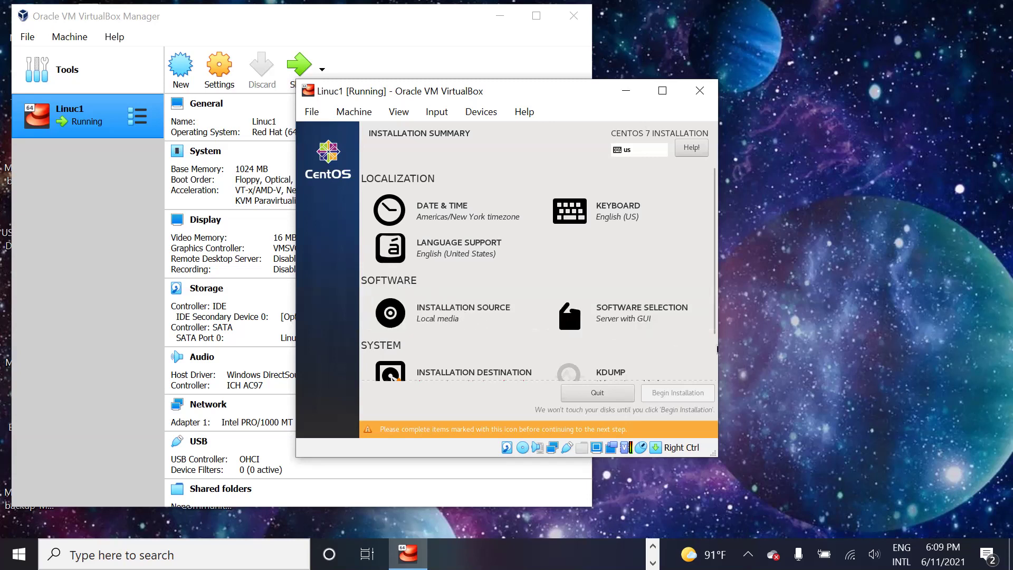
Step: Confirm the 8192 MiB virtual disk as the installation destination
{"action": "scroll", "coordinate": [592, 347], "scroll_direction": "down", "scroll_amount": 1}
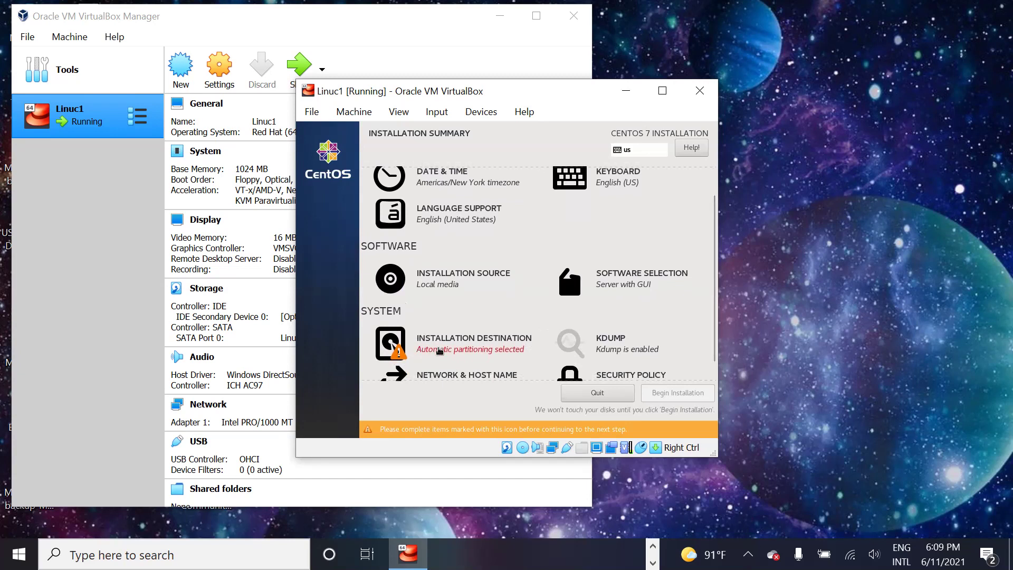
{"action": "left_click", "coordinate": [438, 348]}
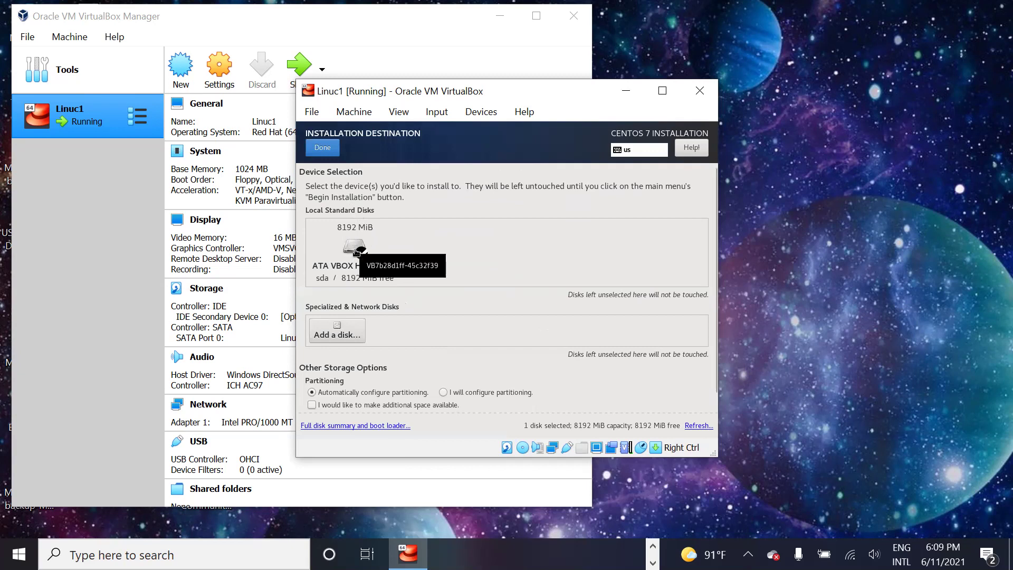
{"action": "left_click", "coordinate": [355, 248]}
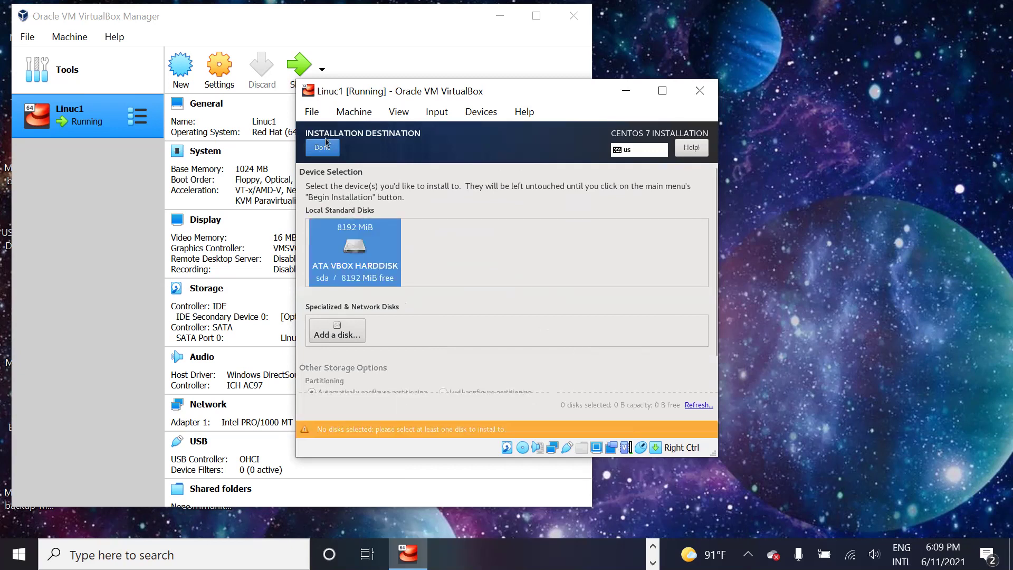
{"action": "left_click", "coordinate": [324, 146]}
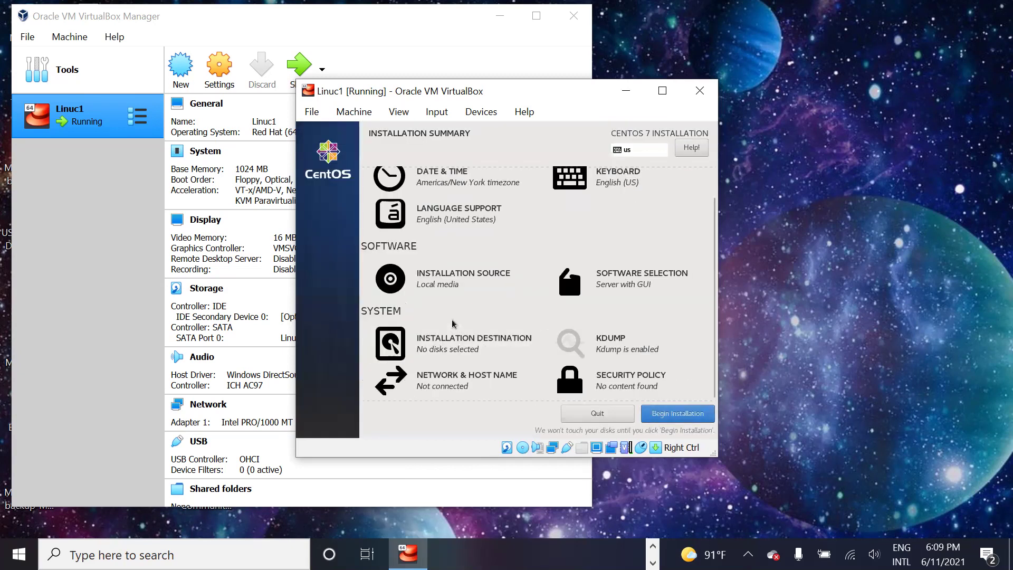
Step: Review the installation summary and begin the CentOS installation
{"action": "scroll", "coordinate": [624, 349], "scroll_direction": "up", "scroll_amount": 1}
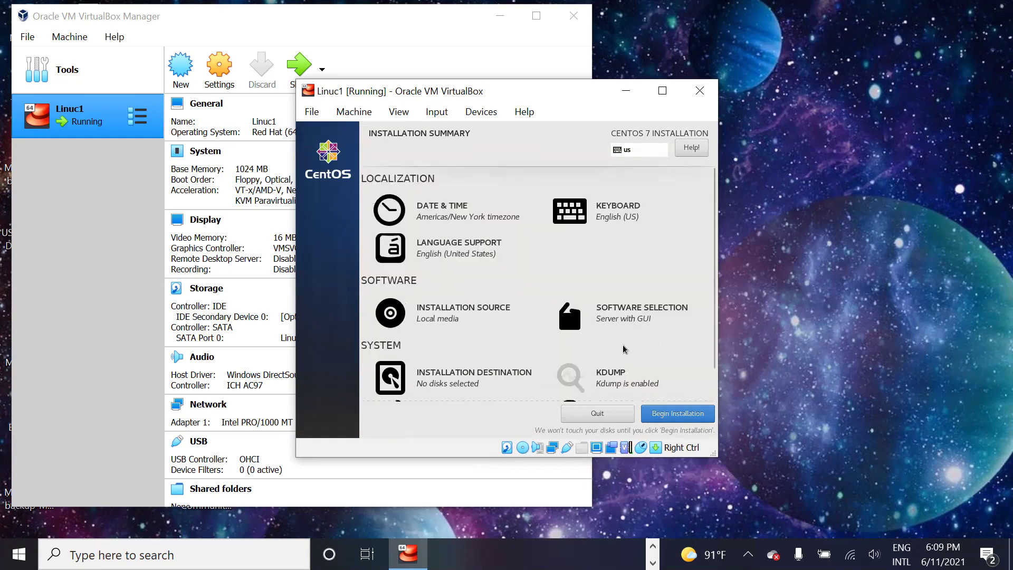
{"action": "scroll", "coordinate": [459, 305], "scroll_direction": "down", "scroll_amount": 1}
{"action": "scroll", "coordinate": [459, 305], "scroll_direction": "up", "scroll_amount": 1}
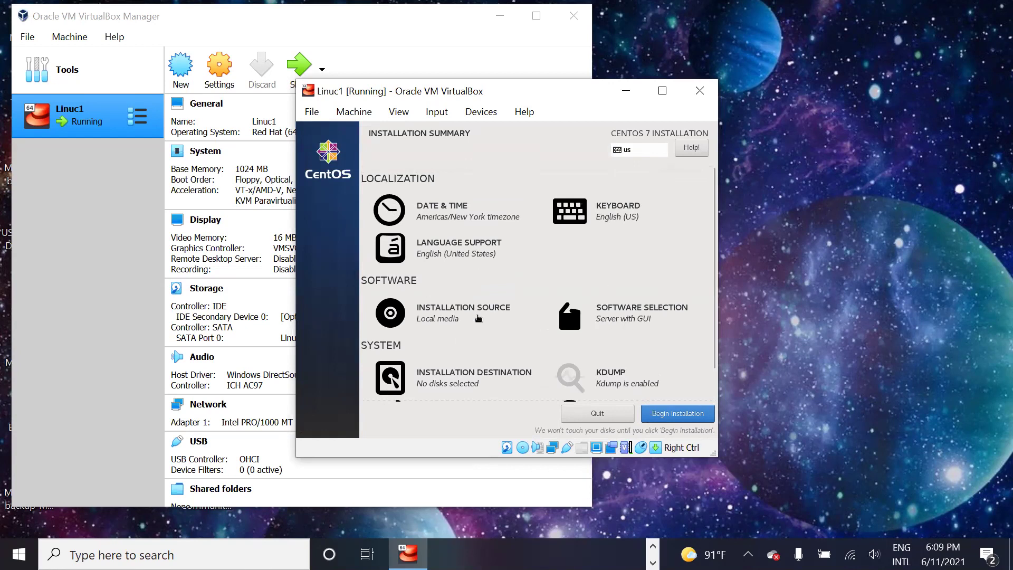
{"action": "scroll", "coordinate": [630, 359], "scroll_direction": "down", "scroll_amount": 1}
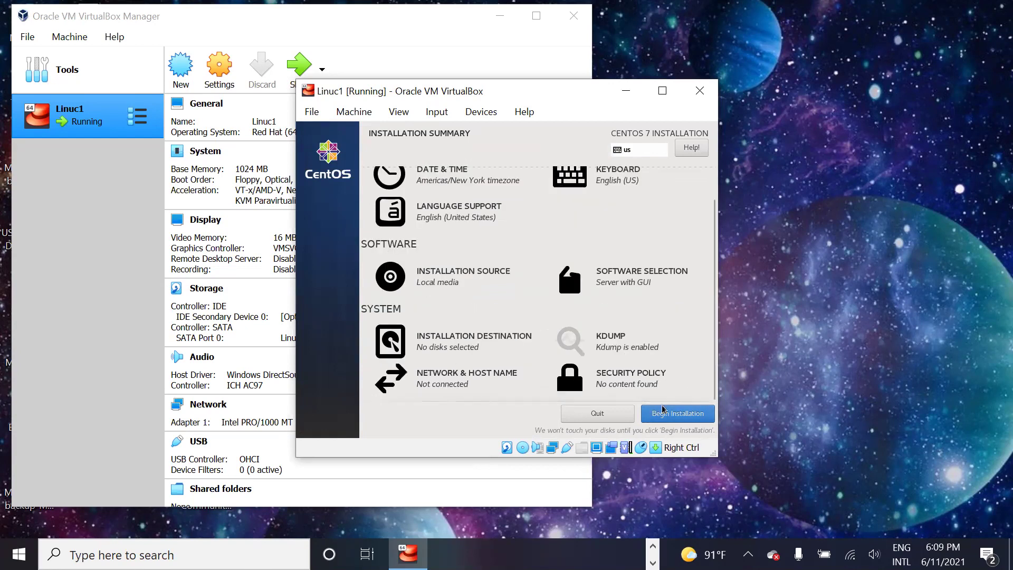
{"action": "left_click", "coordinate": [667, 416]}
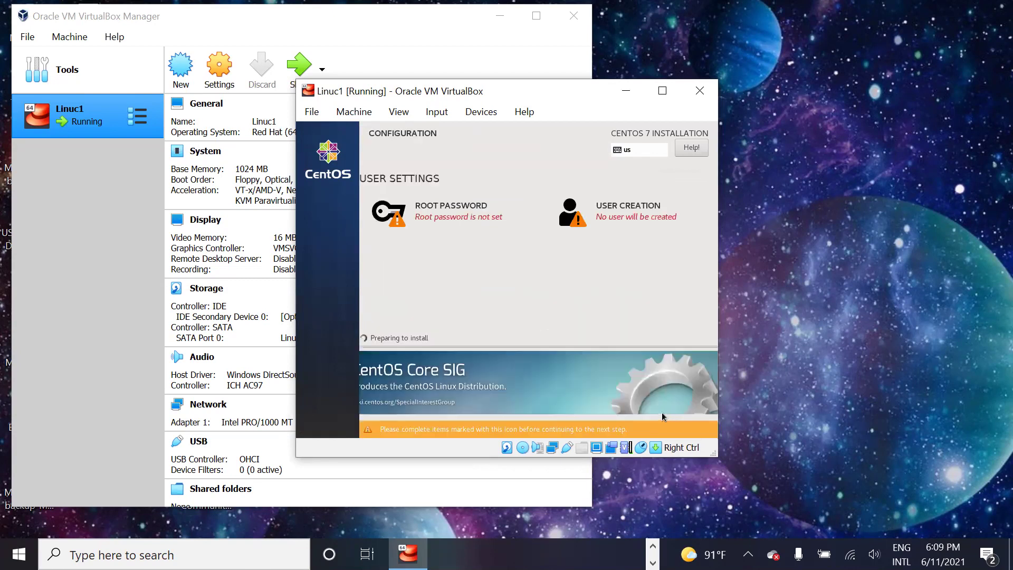
Step: Enter and confirm a strong root password, then save it
{"action": "left_click", "coordinate": [453, 226]}
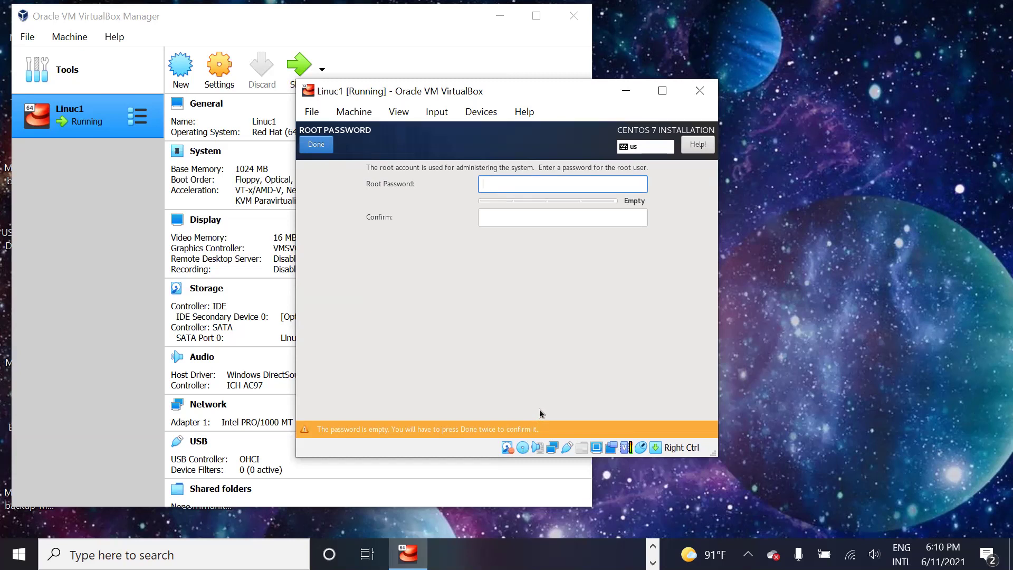
{"action": "type", "text": "•••••••"}
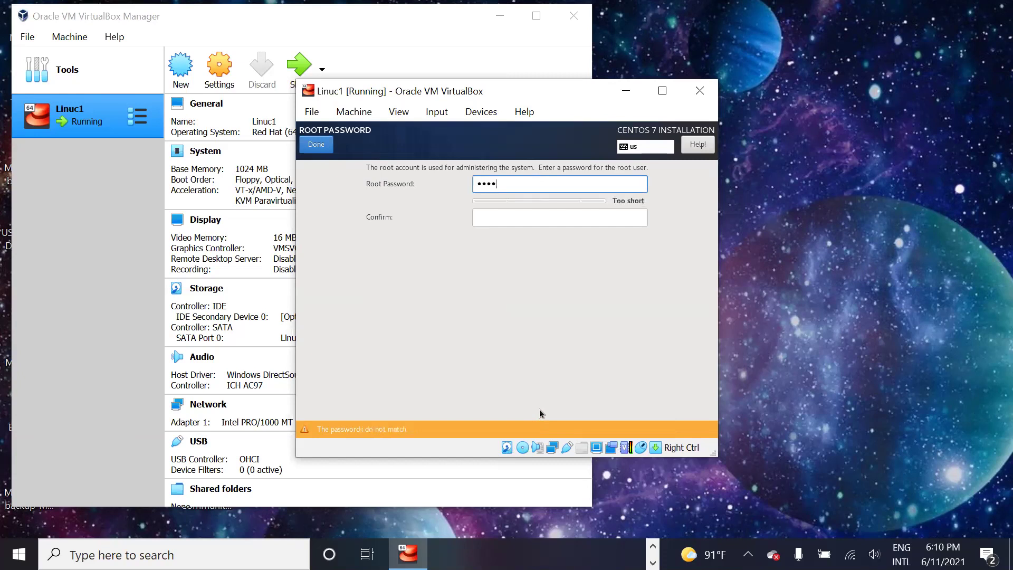
{"action": "type", "text": "••"}
{"action": "key", "text": "Tab"}
{"action": "type", "text": "•••••••"}
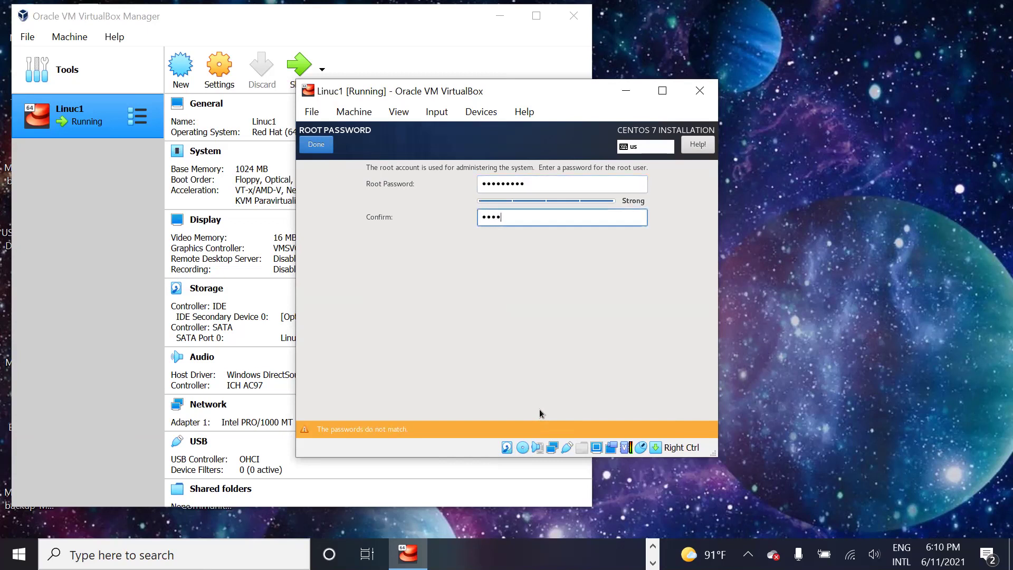
{"action": "type", "text": "••"}
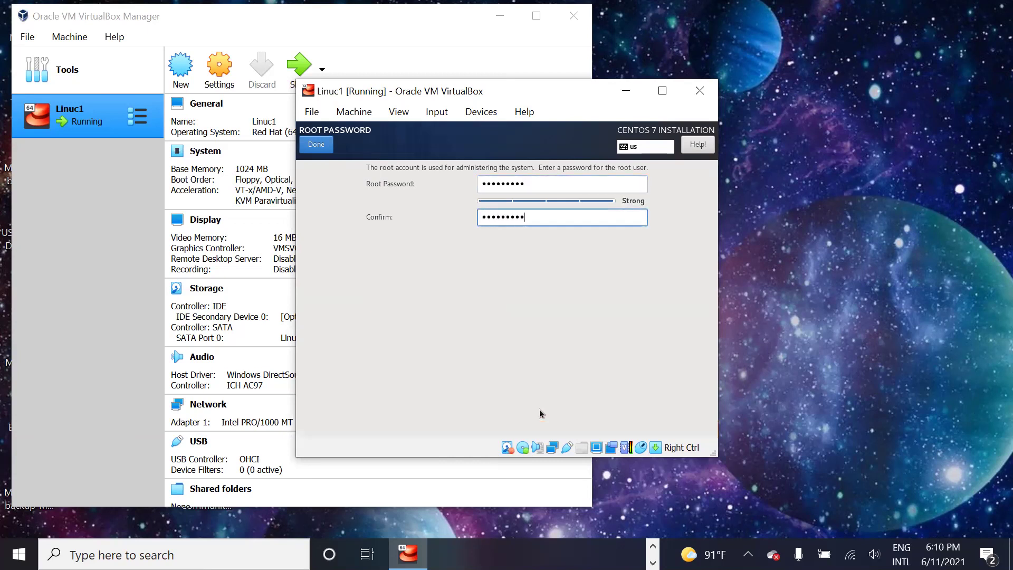
{"action": "left_click", "coordinate": [322, 148]}
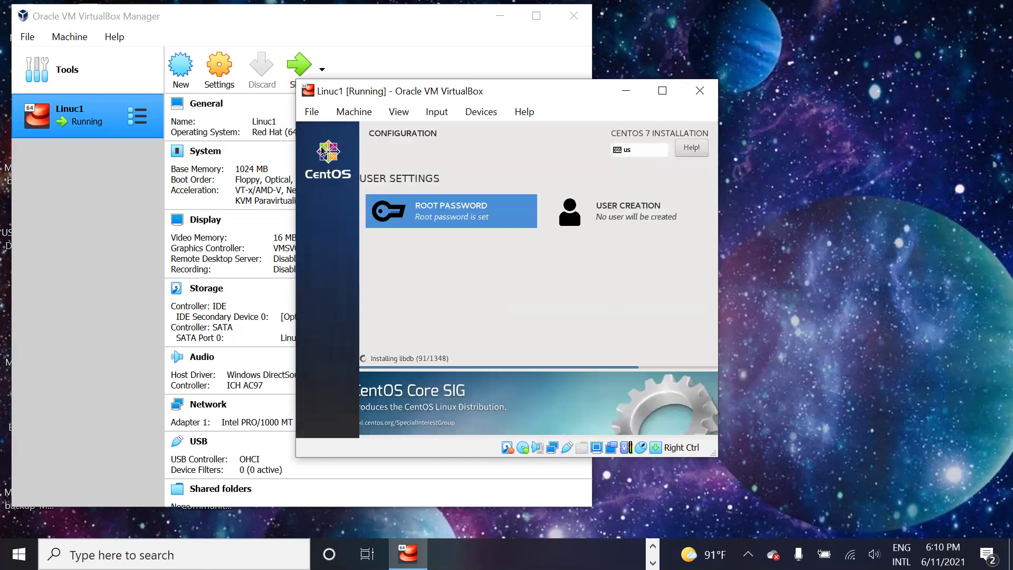
Step: Create the new CentOS user with a full name, user name and a matching password
{"action": "left_click", "coordinate": [620, 210]}
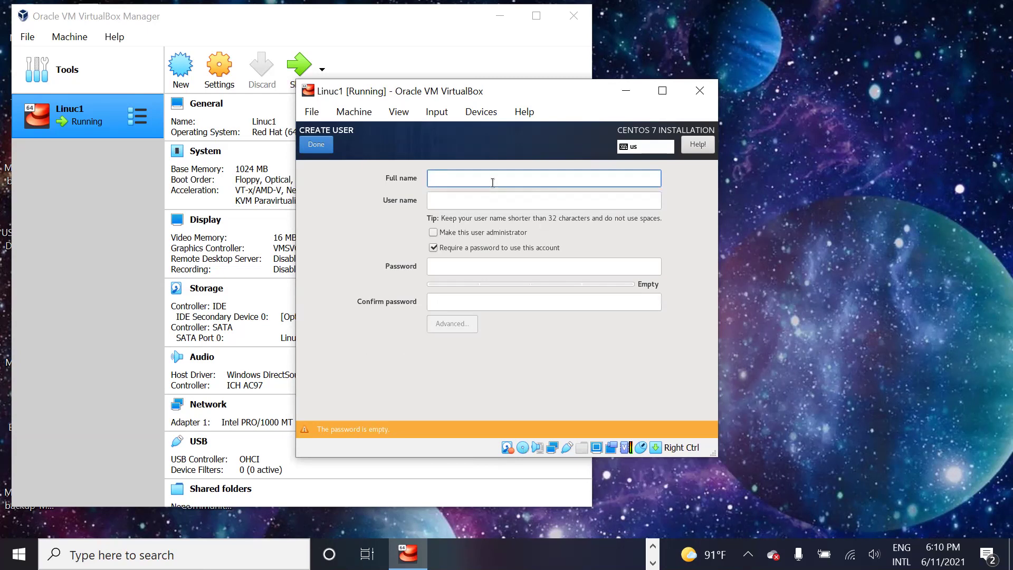
{"action": "type", "text": "aakin"}
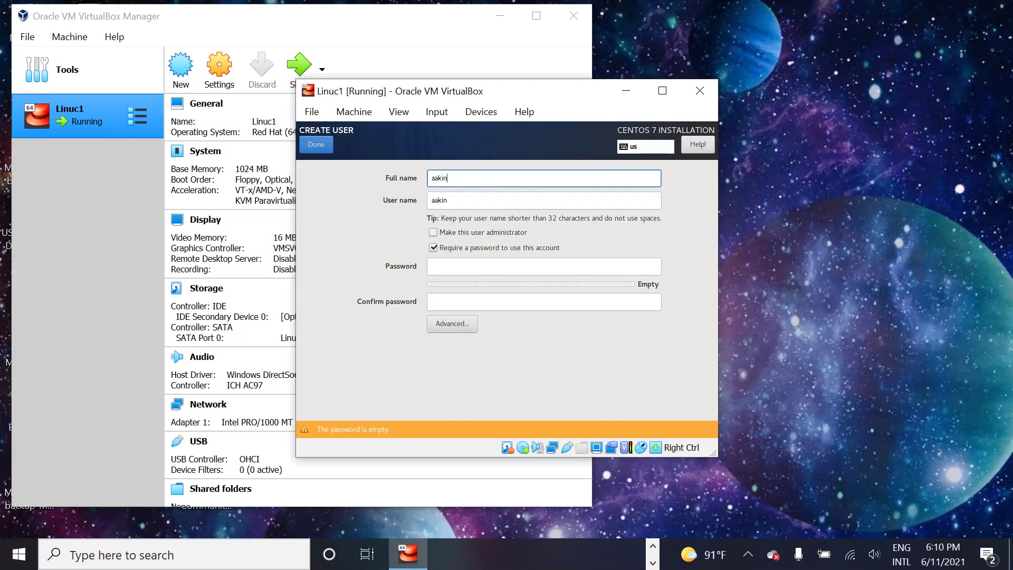
{"action": "key", "text": "Tab"}
{"action": "key", "text": "Tab"}
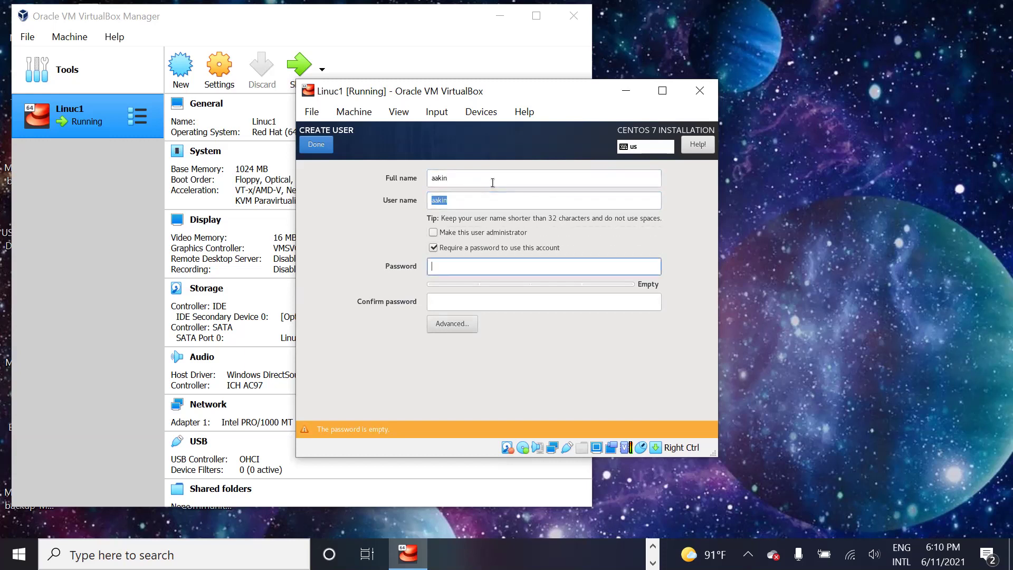
{"action": "type", "text": "•••••••"}
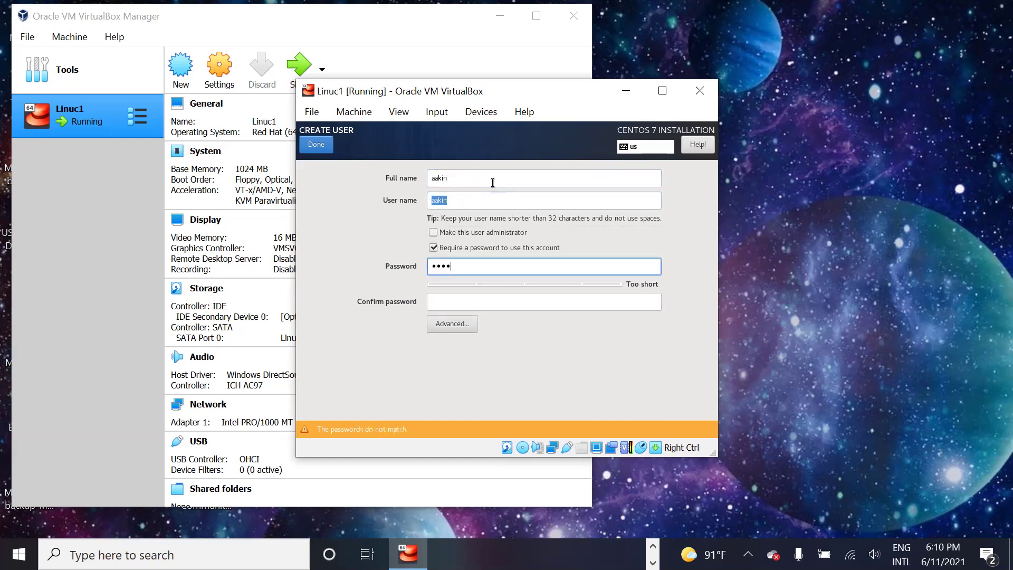
{"action": "type", "text": "••"}
{"action": "key", "text": "Tab"}
{"action": "type", "text": "••••"}
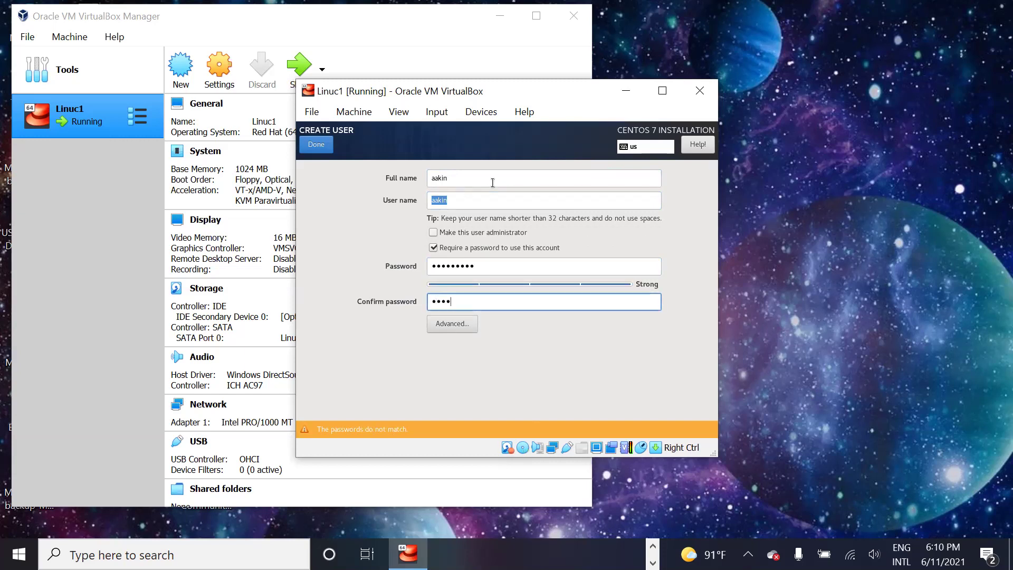
{"action": "type", "text": "•••••"}
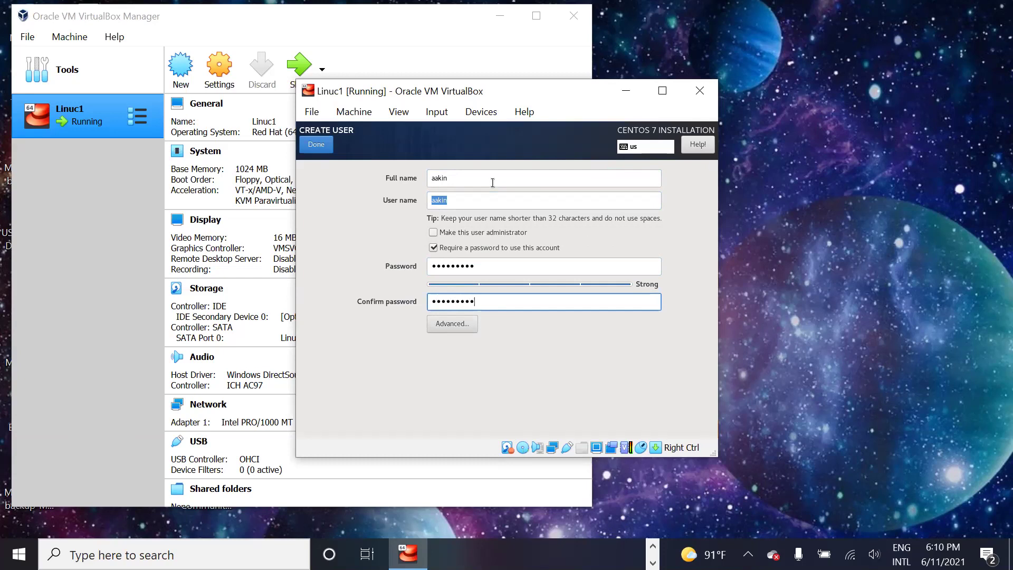
{"action": "left_click", "coordinate": [316, 146]}
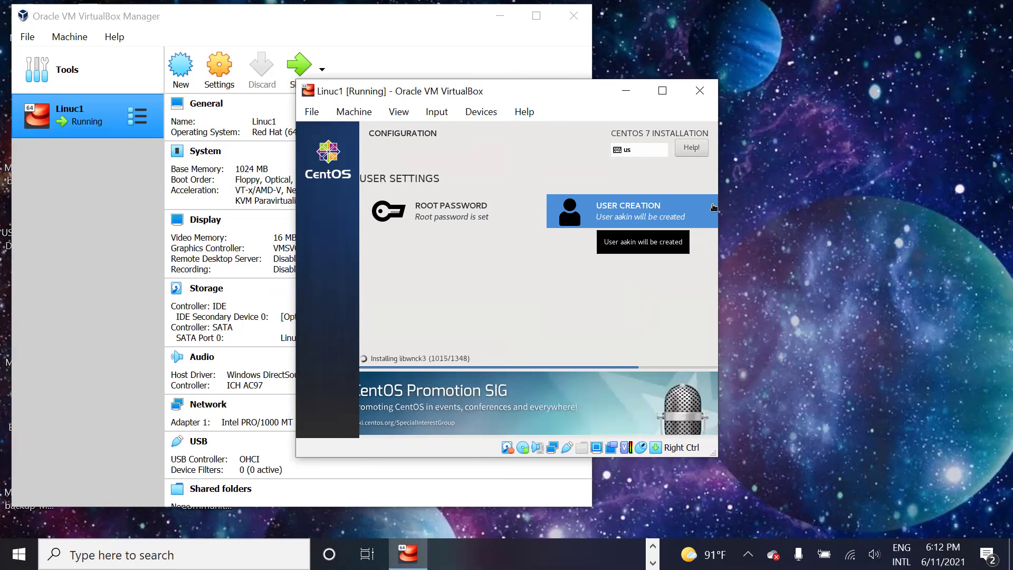
Step: Release focus from the VM and let the CentOS packages install toward 1022 of 1348
{"action": "left_click", "coordinate": [891, 30]}
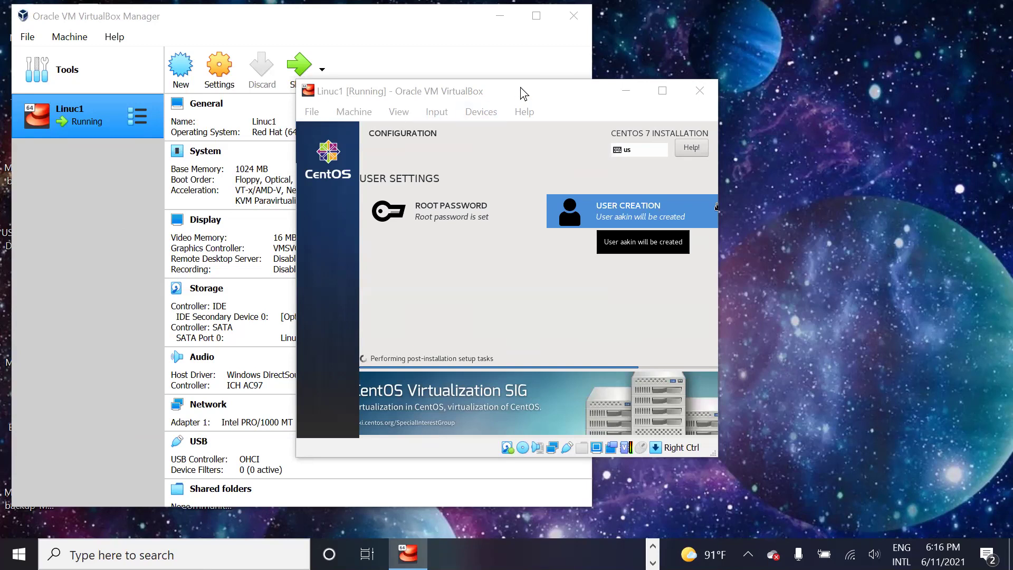
Step: Nudge the Linuc1 VM window into place while CentOS post-installation tasks finish
{"action": "left_click_drag", "start_coordinate": [521, 87], "coordinate": [522, 63]}
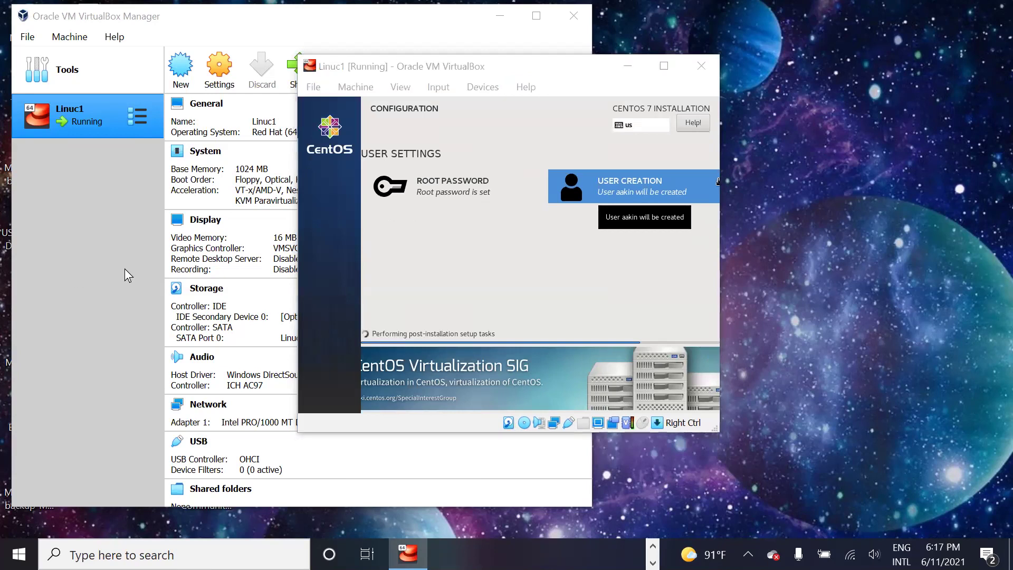
{"action": "left_click", "coordinate": [569, 80]}
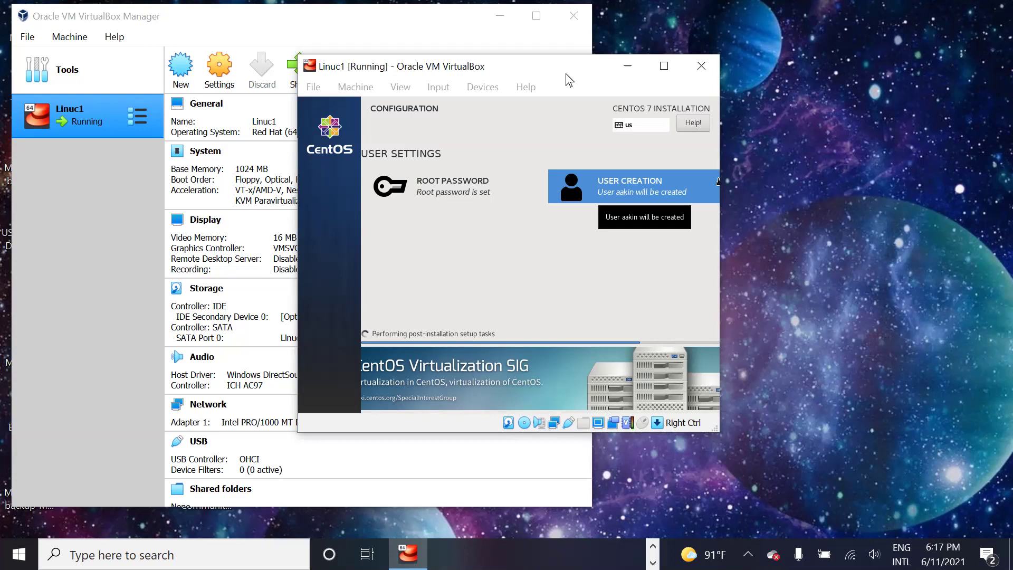
{"action": "left_click_drag", "start_coordinate": [566, 74], "coordinate": [570, 88]}
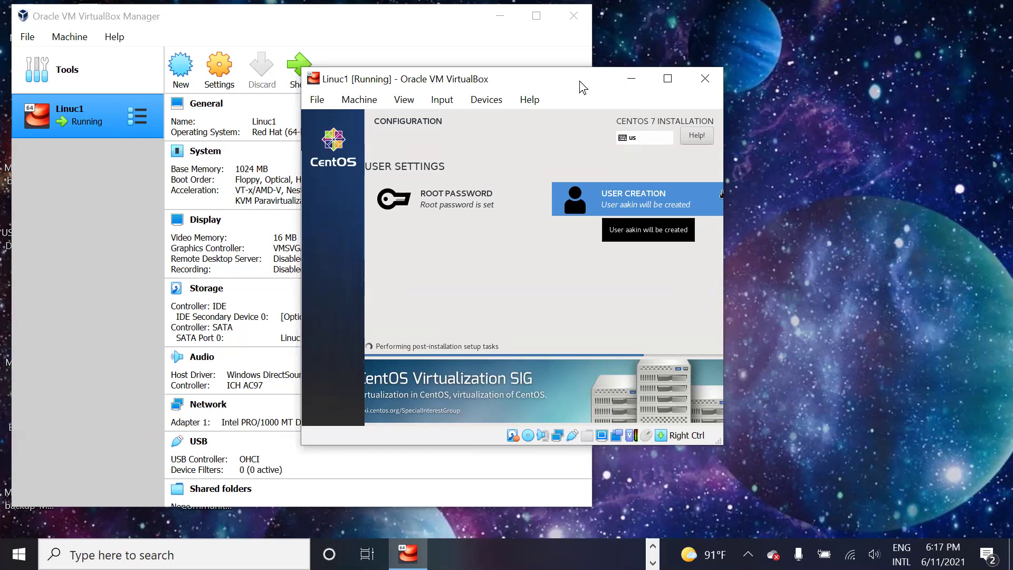
{"action": "left_click_drag", "start_coordinate": [579, 81], "coordinate": [580, 90]}
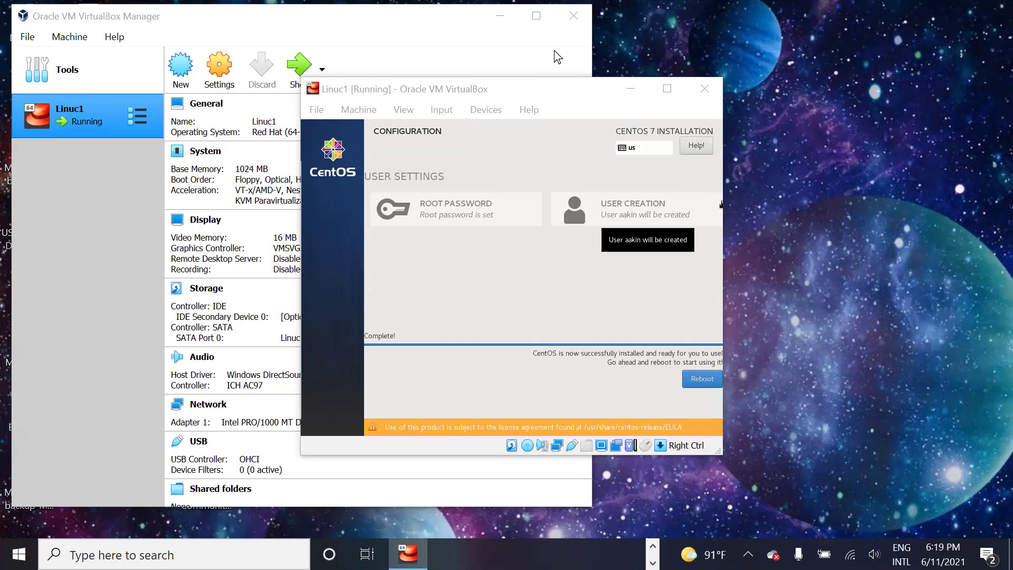
Step: Reboot, and let the VM capture the mouse with the capture notice suppressed permanently
{"action": "left_click", "coordinate": [707, 381]}
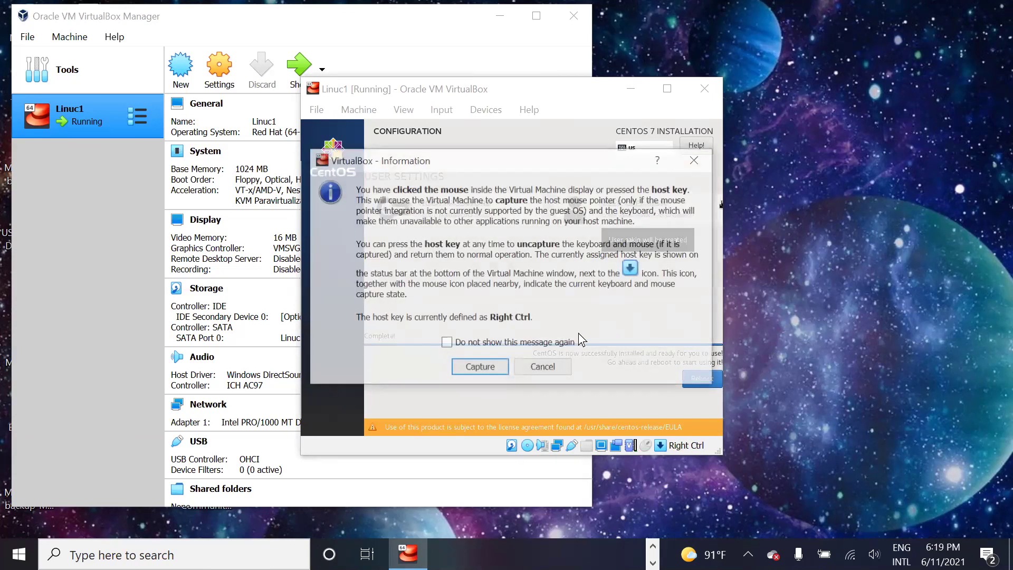
{"action": "left_click", "coordinate": [446, 343]}
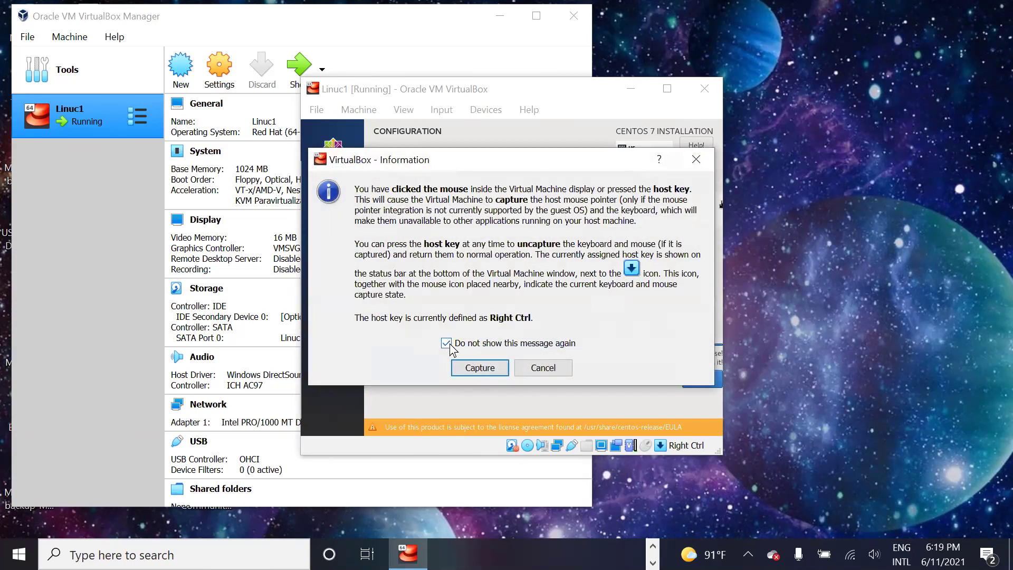
{"action": "left_click", "coordinate": [480, 368]}
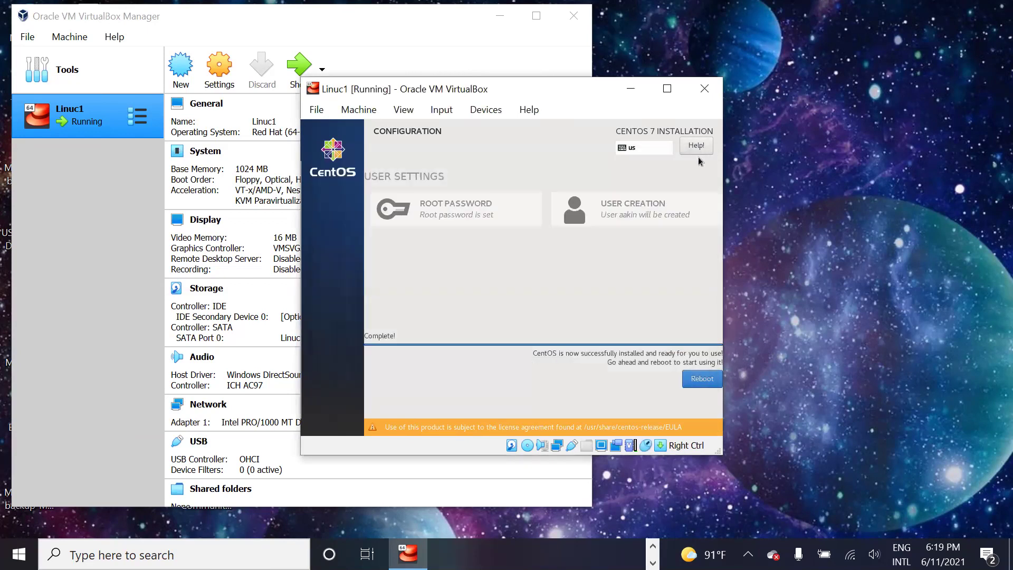
Step: Reboot Linuc1 from the installer so it boots into CentOS Initial Setup
{"action": "left_click", "coordinate": [711, 377]}
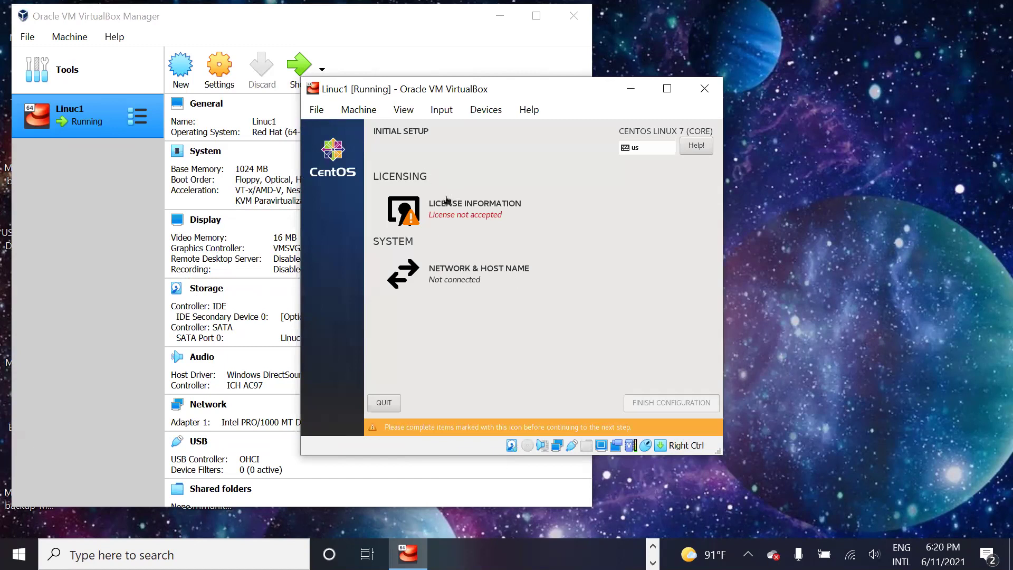
Step: Accept the CentOS 7 licence agreement in Initial Setup
{"action": "left_click", "coordinate": [459, 215]}
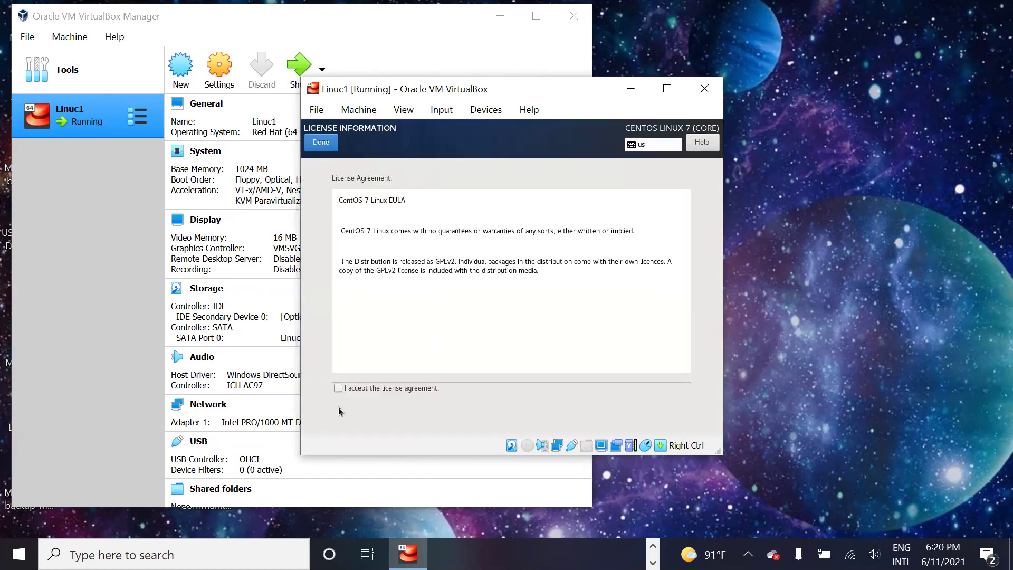
{"action": "left_click", "coordinate": [339, 389]}
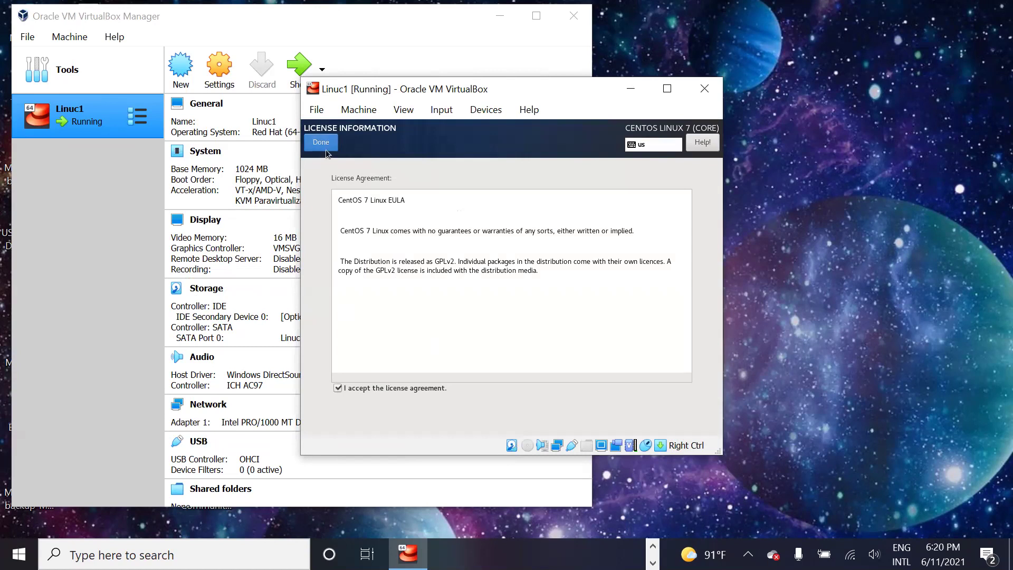
{"action": "left_click", "coordinate": [326, 149]}
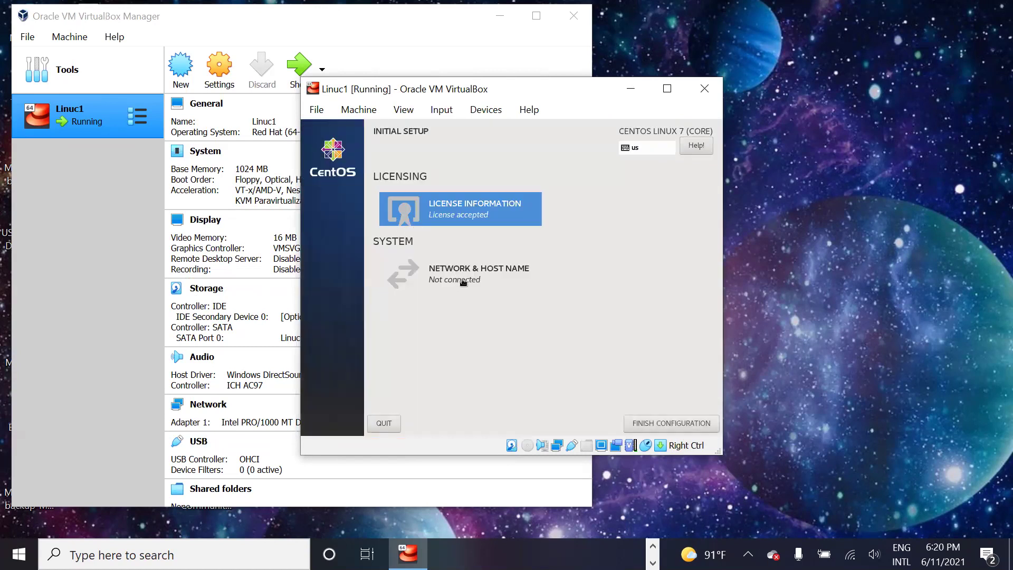
Step: Leave Network & Host Name unchanged and finish the initial configuration
{"action": "left_click", "coordinate": [462, 282]}
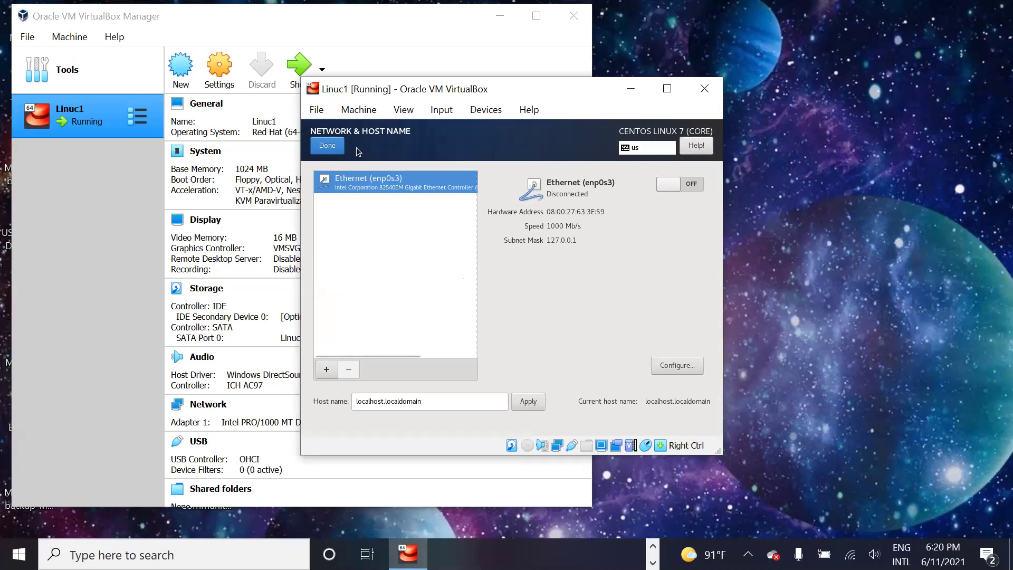
{"action": "left_click", "coordinate": [334, 148]}
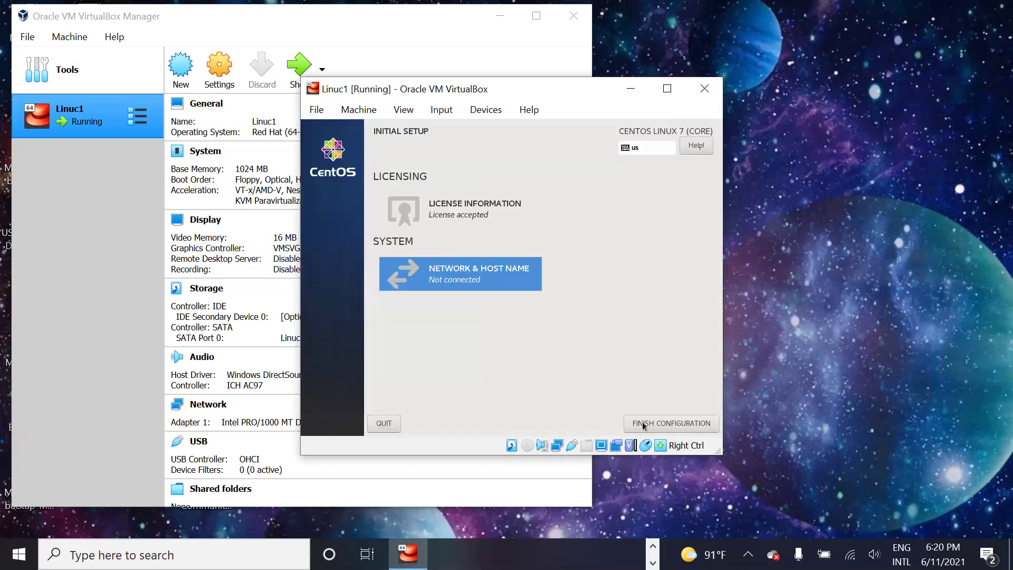
{"action": "left_click", "coordinate": [660, 428]}
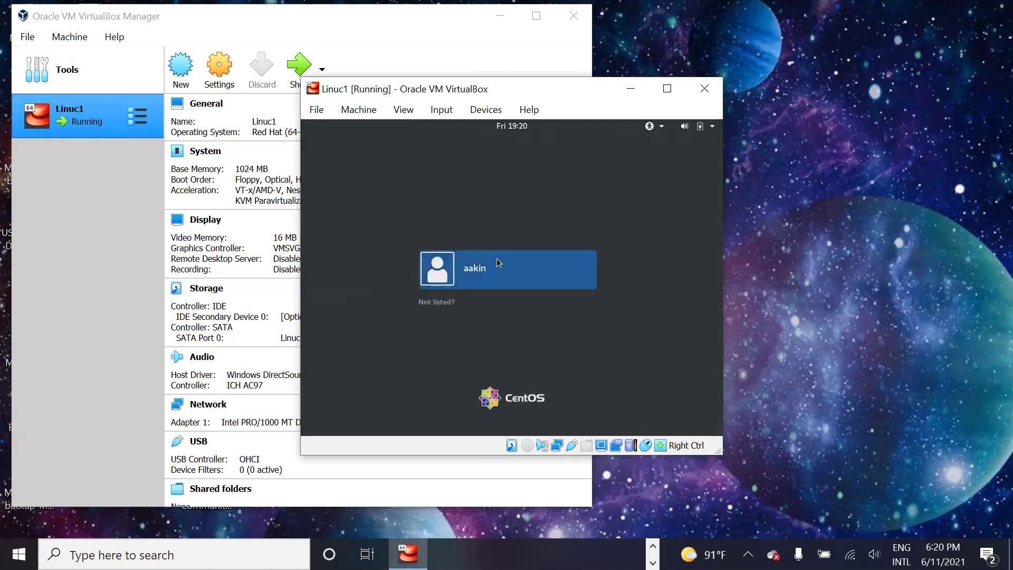
Step: Select the user on the CentOS login screen and sign in with its password
{"action": "left_click", "coordinate": [500, 271]}
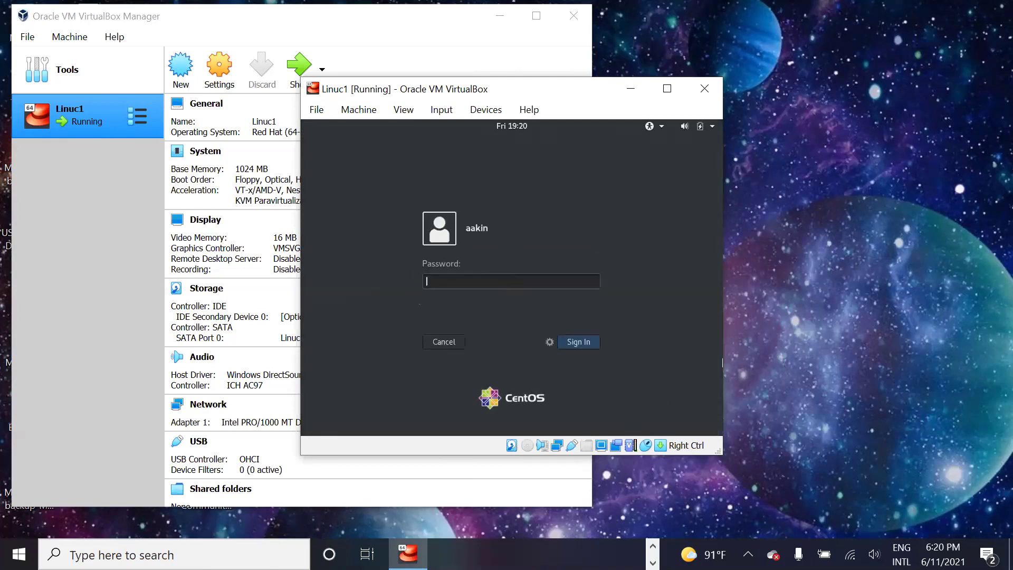
{"action": "type", "text": "•••••••••"}
{"action": "key", "text": "Return"}
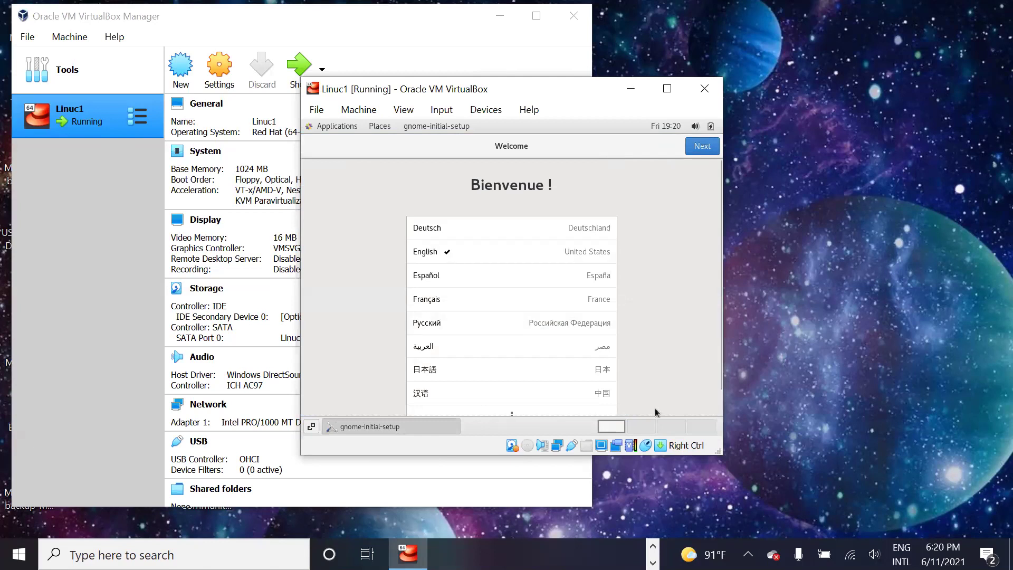
Step: Accept English and US layout defaults, skip online accounts, start CentOS, and close Getting Started
{"action": "left_click", "coordinate": [703, 147]}
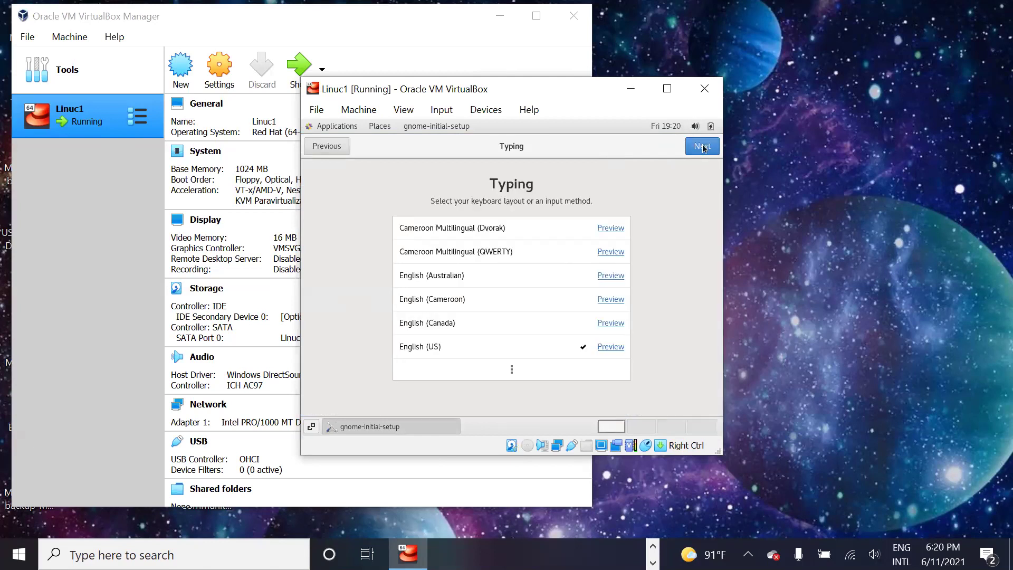
{"action": "left_click", "coordinate": [702, 146]}
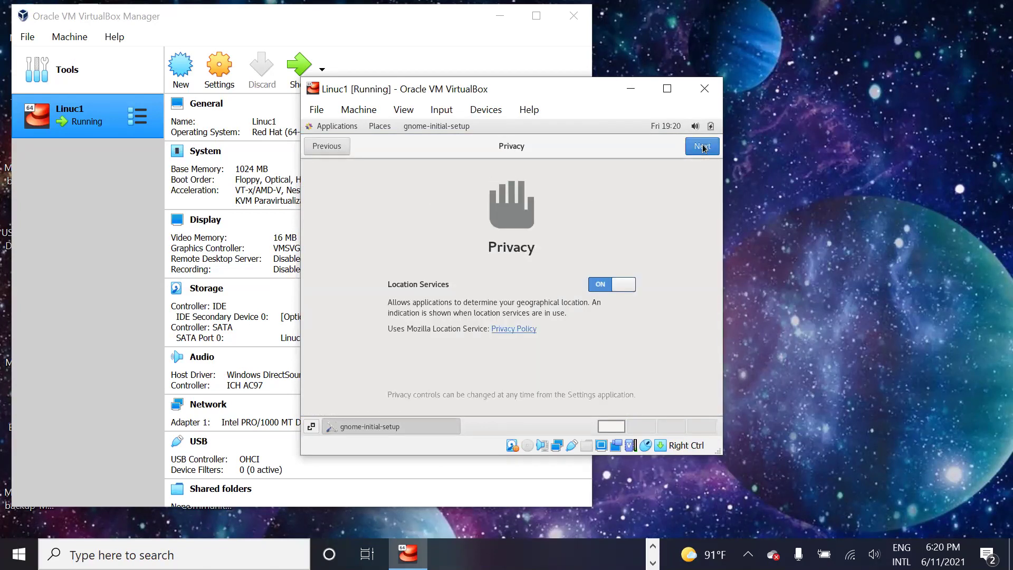
{"action": "left_click", "coordinate": [702, 146]}
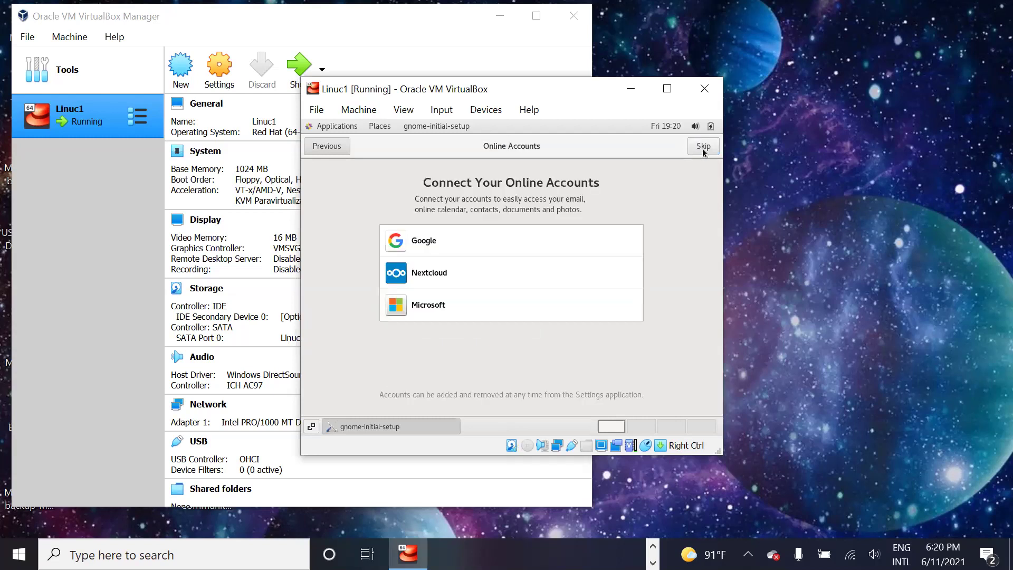
{"action": "left_click", "coordinate": [702, 148]}
{"action": "left_click", "coordinate": [516, 370]}
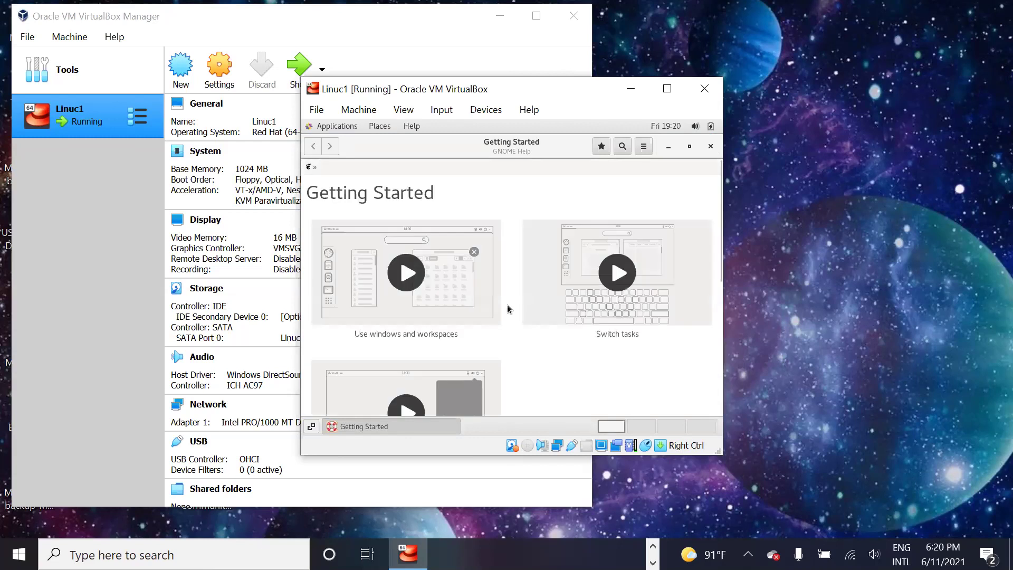
{"action": "left_click", "coordinate": [710, 147]}
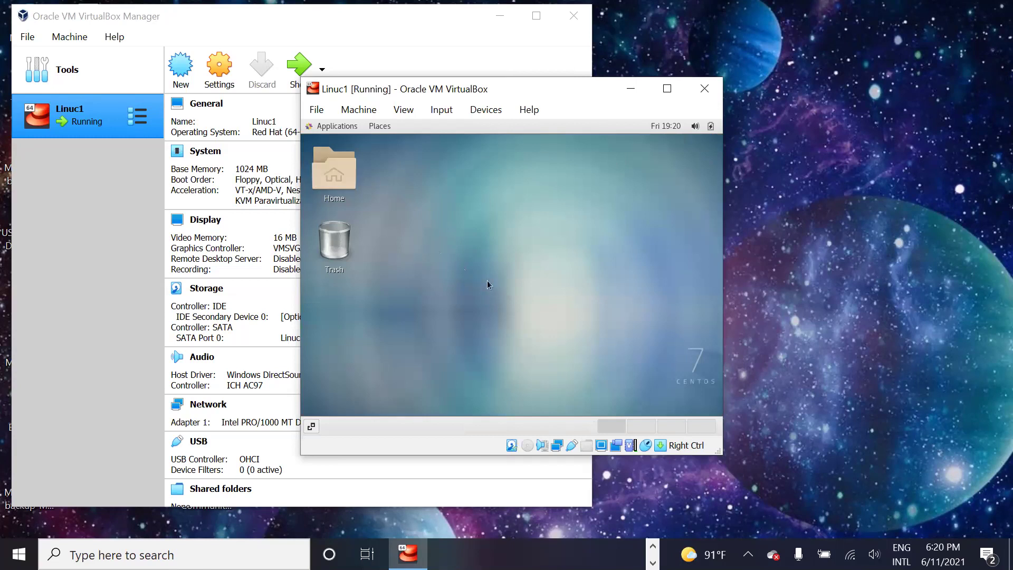
Step: Open the Home folder and launch Terminal from Applications > System Tools
{"action": "double_click", "coordinate": [347, 175]}
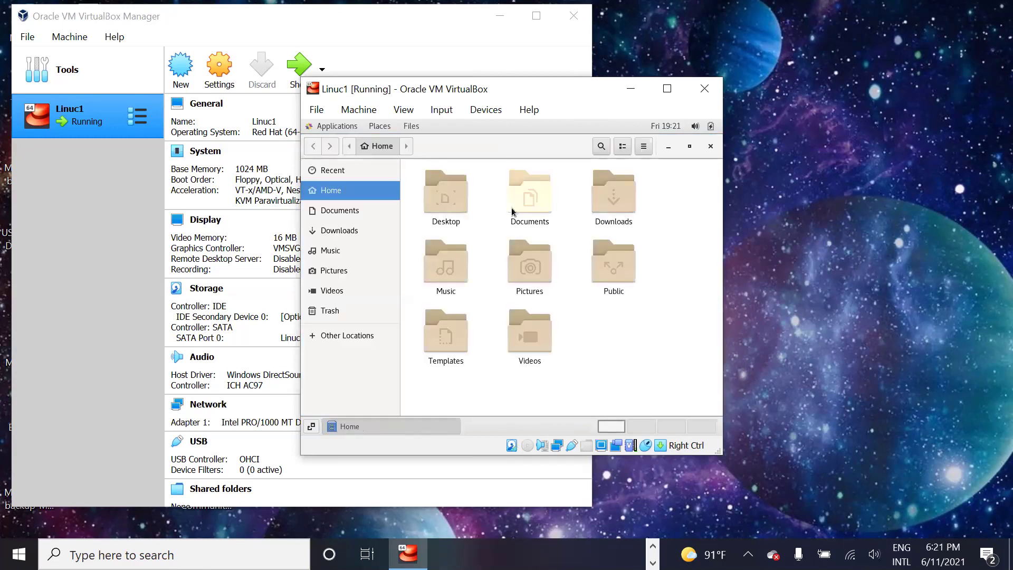
{"action": "left_click", "coordinate": [335, 129]}
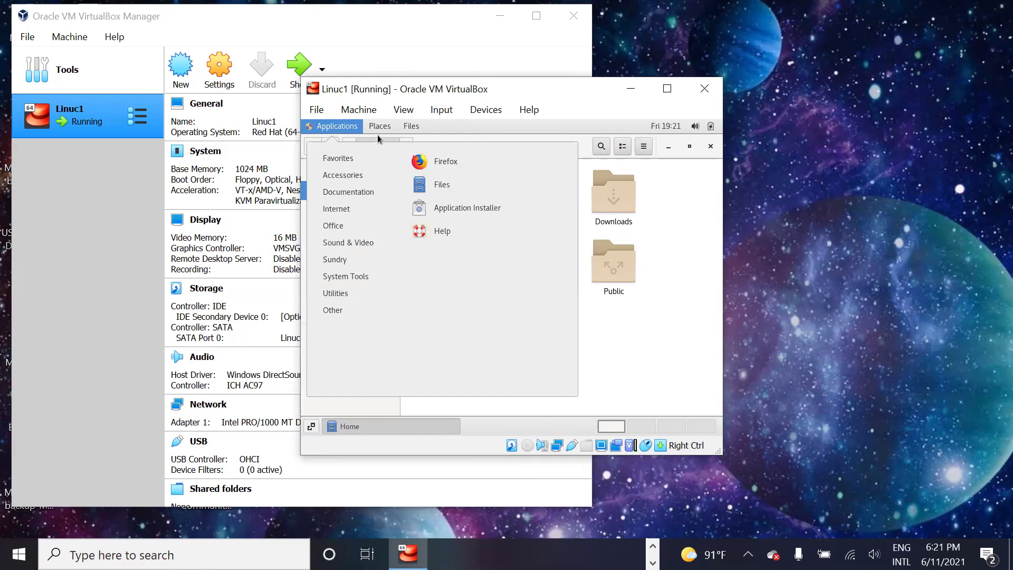
{"action": "mouse_move", "coordinate": [378, 133]}
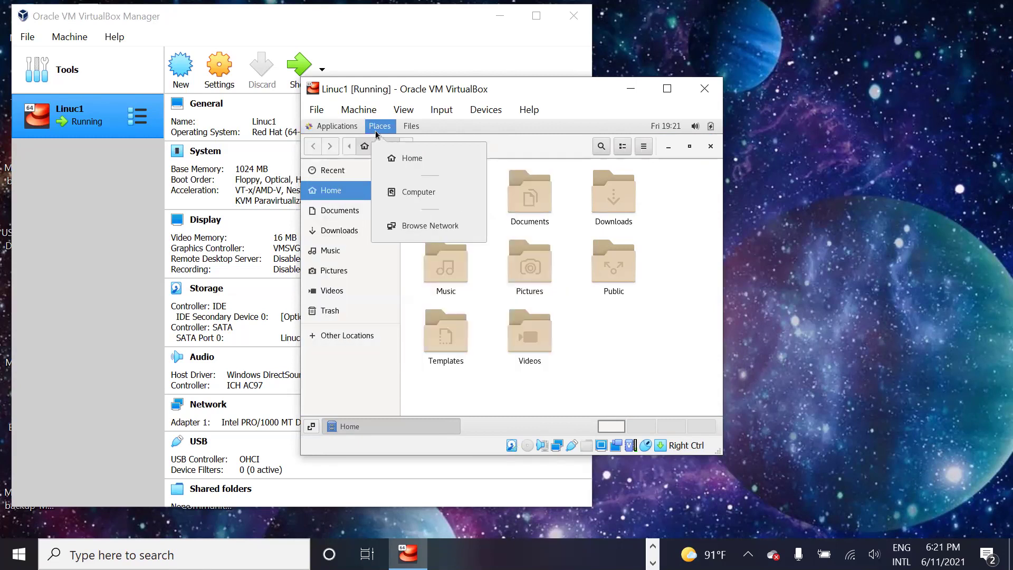
{"action": "left_click", "coordinate": [616, 350]}
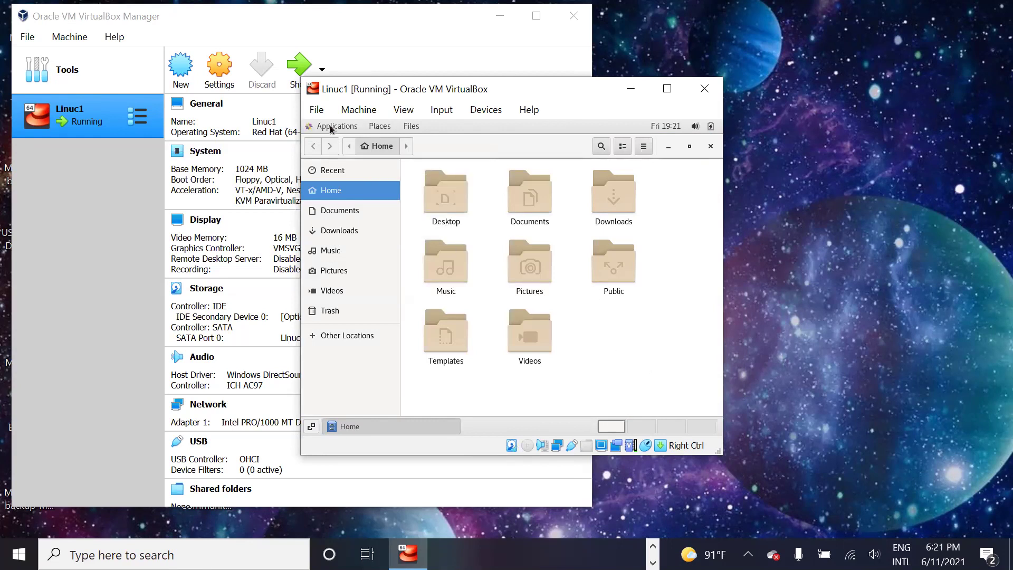
{"action": "left_click", "coordinate": [331, 127]}
{"action": "mouse_move", "coordinate": [349, 231]}
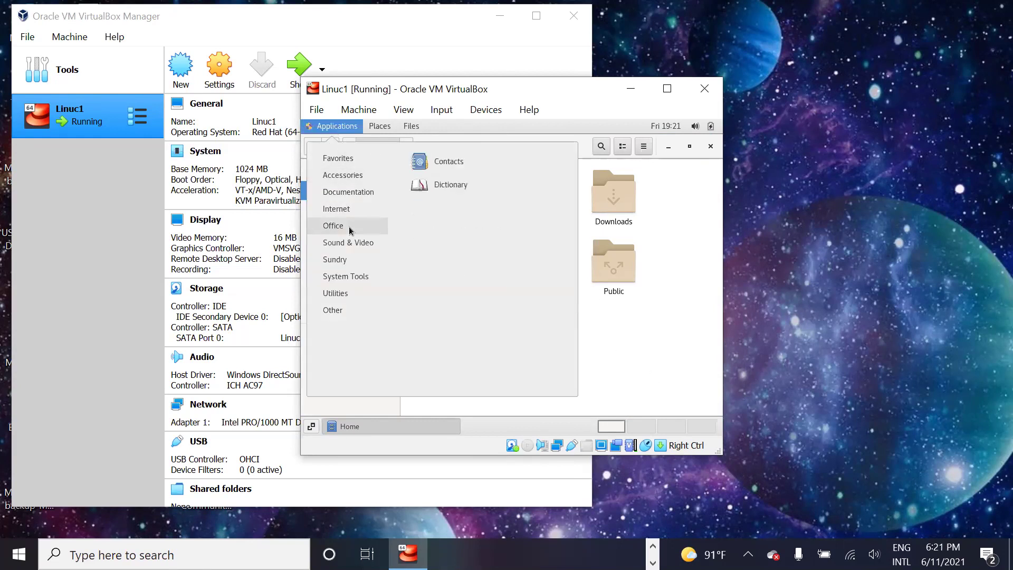
{"action": "mouse_move", "coordinate": [350, 279]}
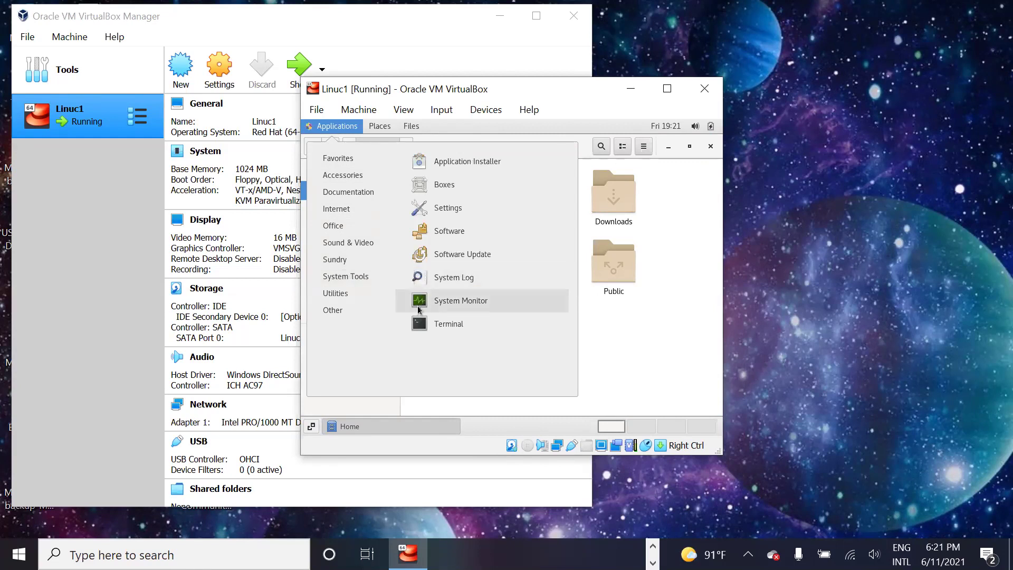
{"action": "left_click", "coordinate": [433, 324]}
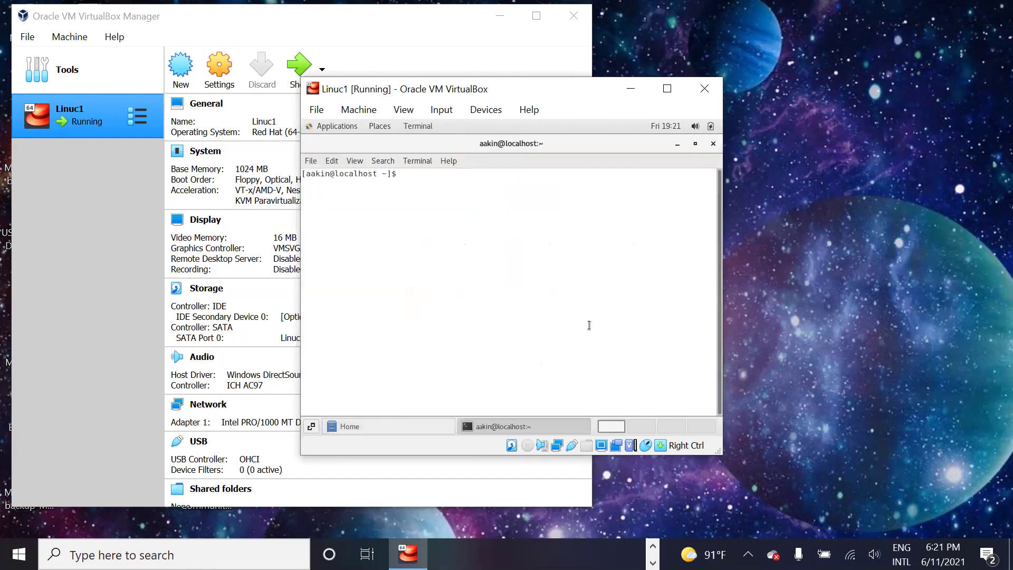
Step: Run clear in the terminal to leave a single prompt
{"action": "key", "text": "Return"}
{"action": "key", "text": "Return"}
{"action": "type", "text": "clear"}
{"action": "key", "text": "Return"}
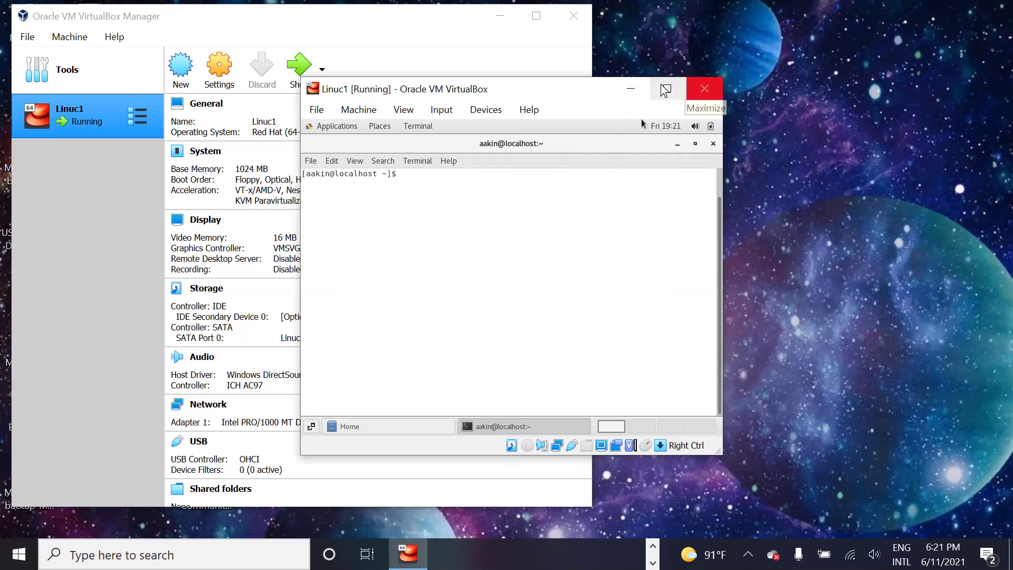
Step: Minimize the Linuc1 VM window and return to the VirtualBox Manager
{"action": "left_click", "coordinate": [630, 88]}
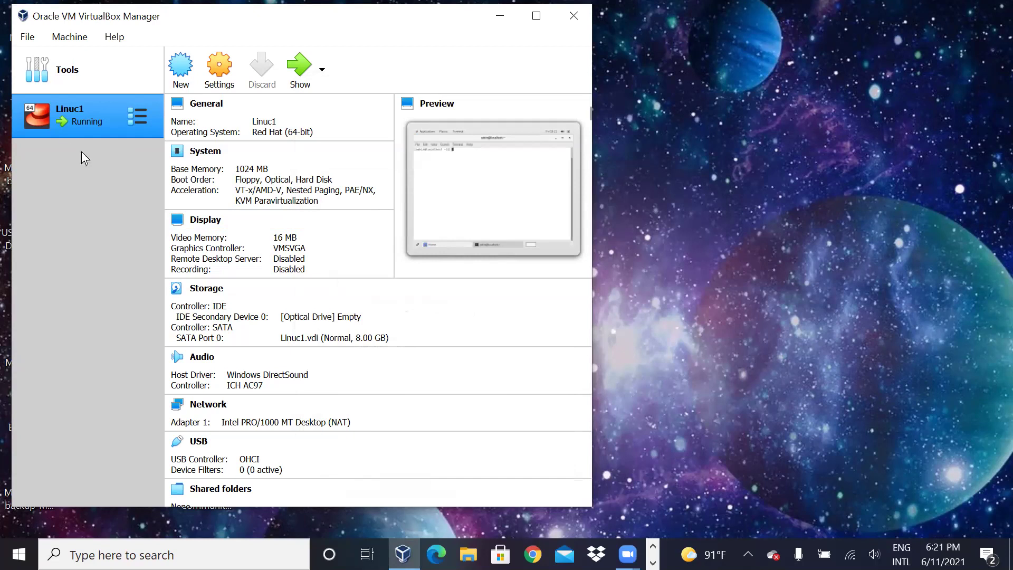
{"action": "left_click", "coordinate": [734, 190]}
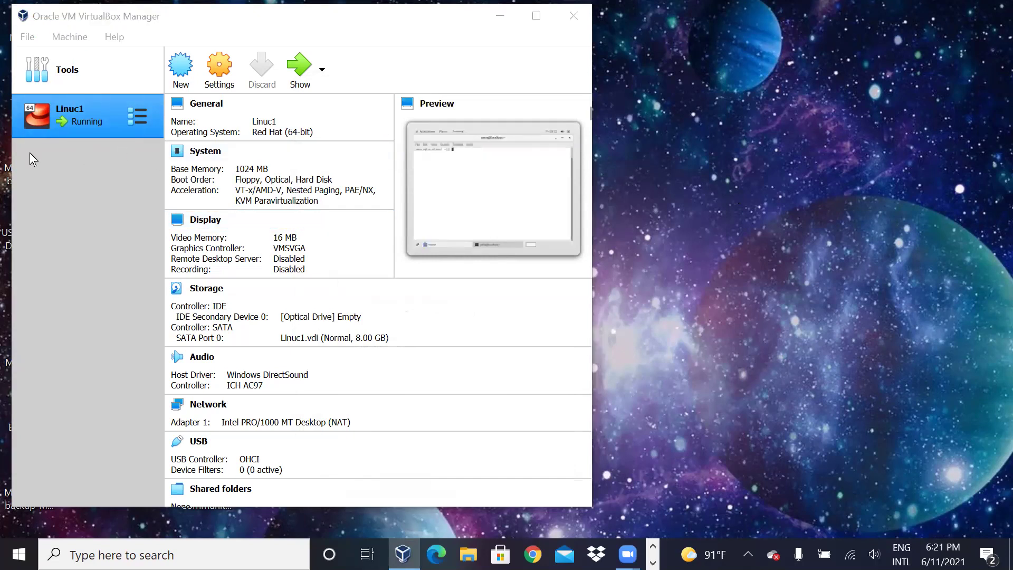
{"action": "left_click", "coordinate": [90, 235]}
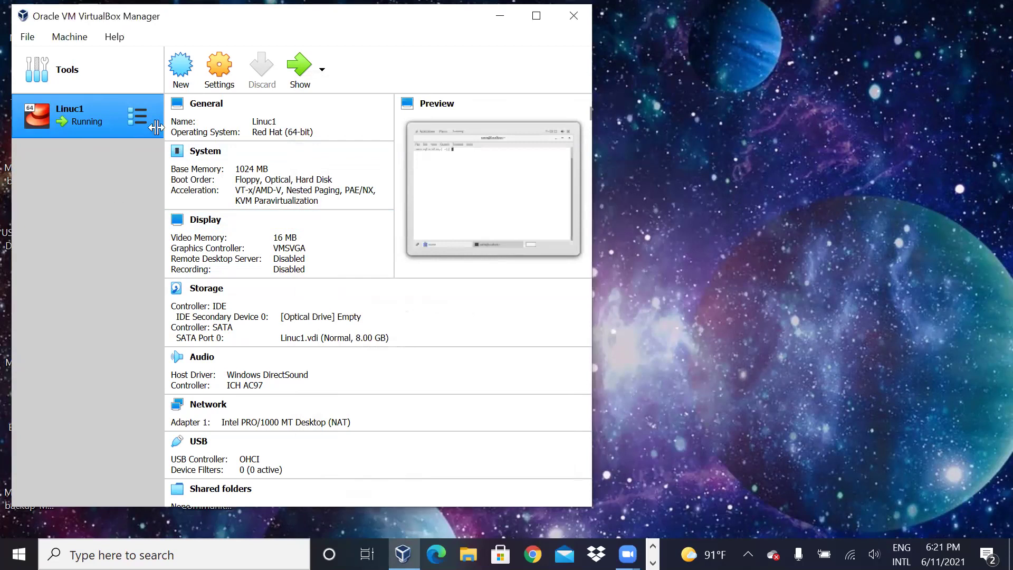
Step: Start a new virtual machine named Linux2 and check its Type is Linux
{"action": "left_click", "coordinate": [180, 72]}
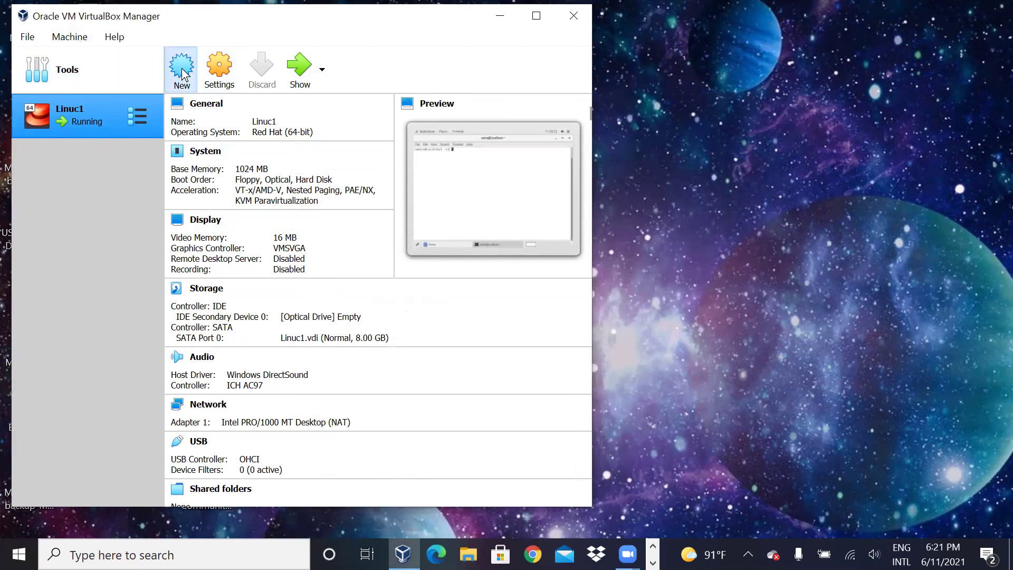
{"action": "type", "text": "Linu"}
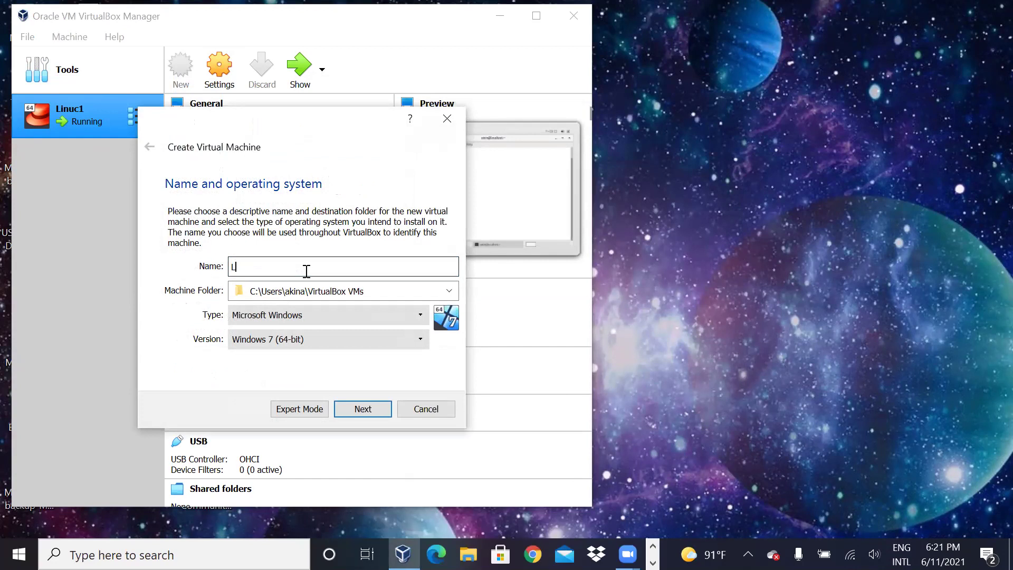
{"action": "type", "text": "2"}
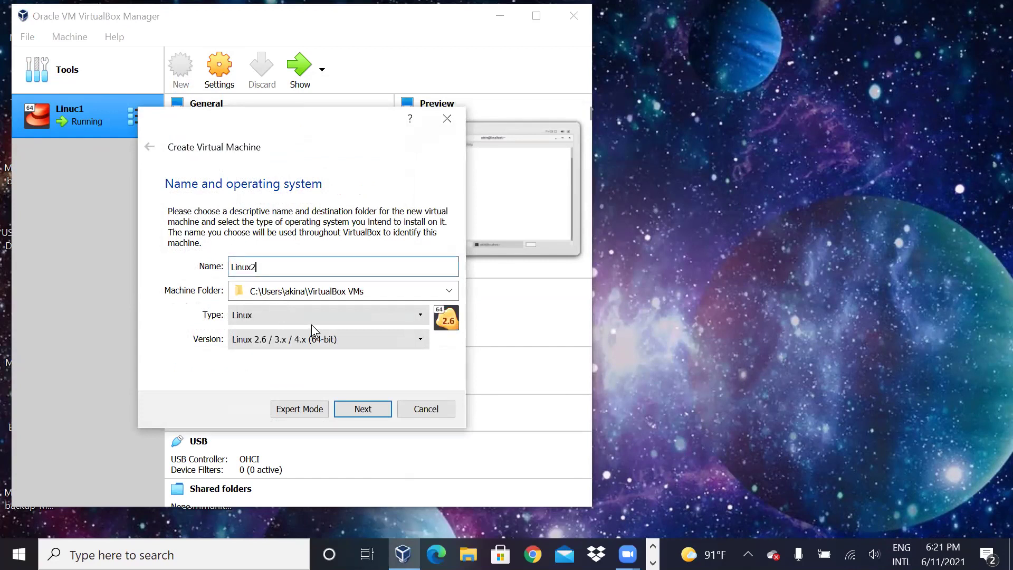
{"action": "left_click", "coordinate": [311, 315]}
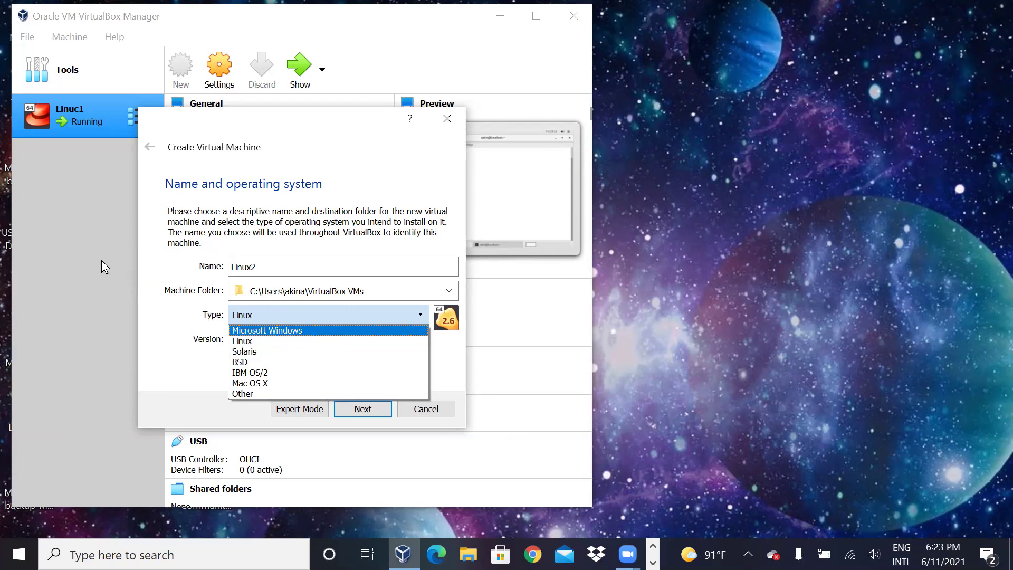
Step: Keep the type as Linux and pick Red Hat (64-bit) from the Version list
{"action": "left_click", "coordinate": [251, 344]}
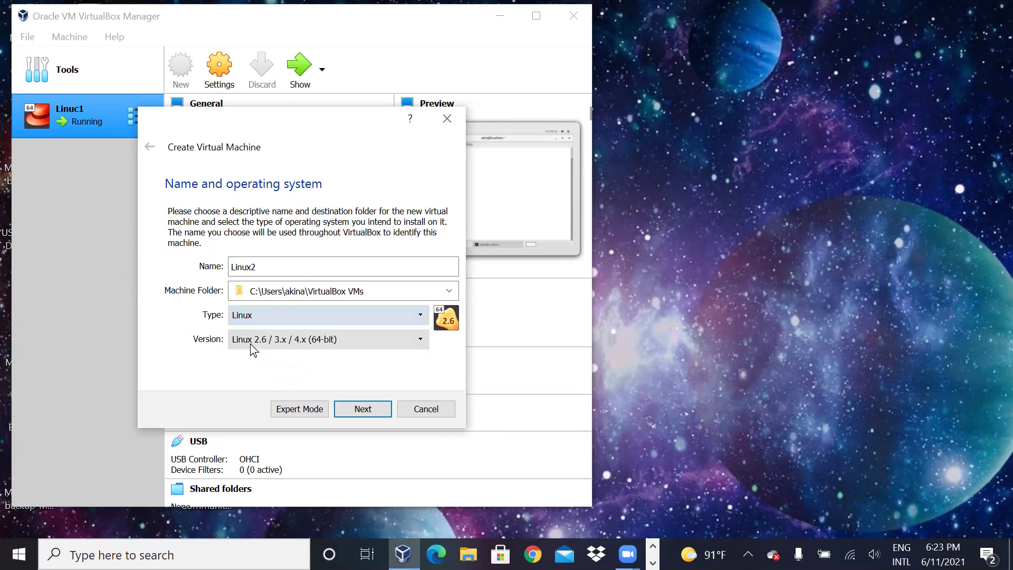
{"action": "left_click", "coordinate": [289, 341]}
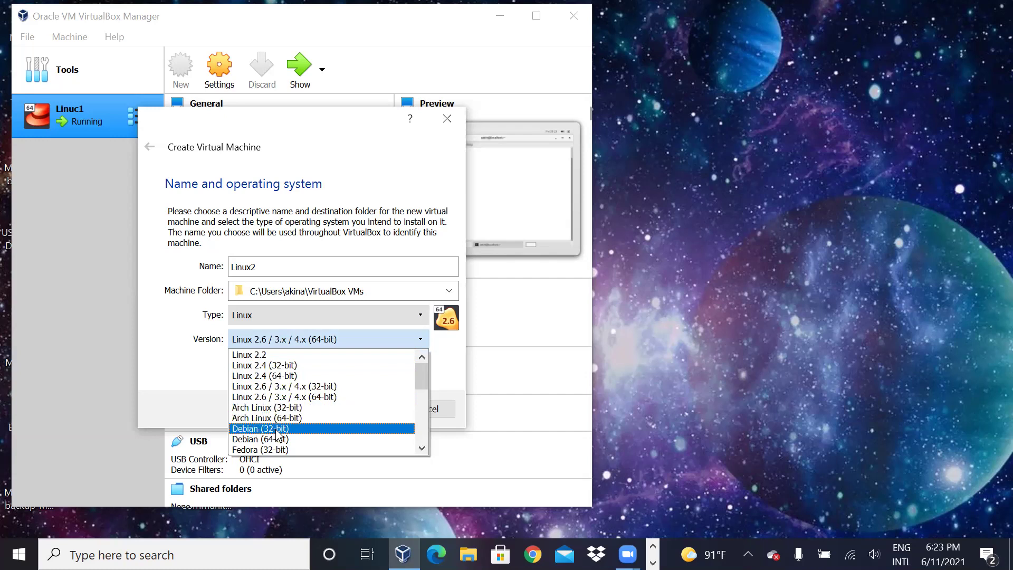
{"action": "scroll", "coordinate": [419, 385], "scroll_direction": "down", "scroll_amount": 1}
{"action": "left_click_drag", "start_coordinate": [419, 384], "coordinate": [419, 401]}
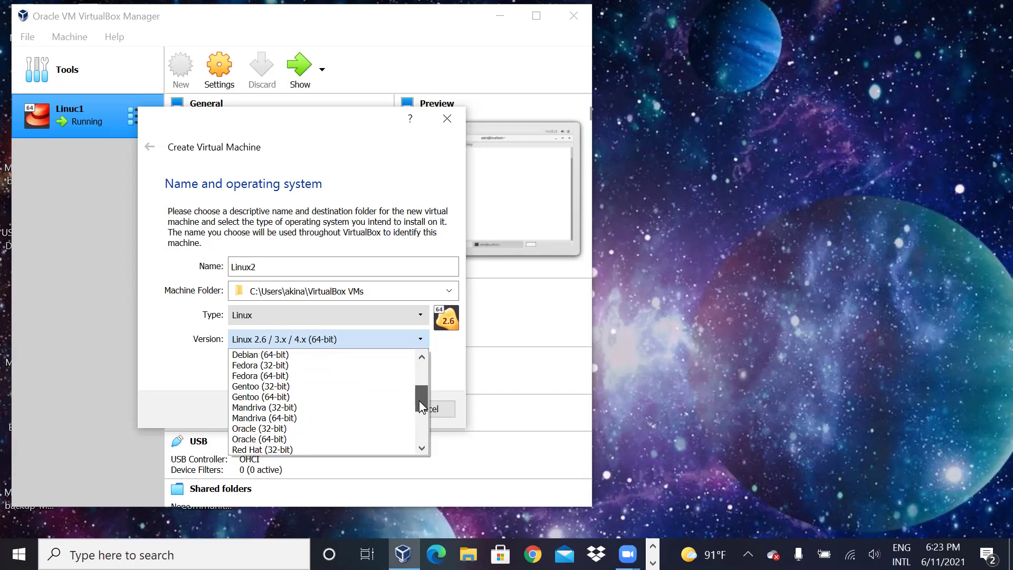
{"action": "left_click_drag", "start_coordinate": [419, 400], "coordinate": [423, 428]}
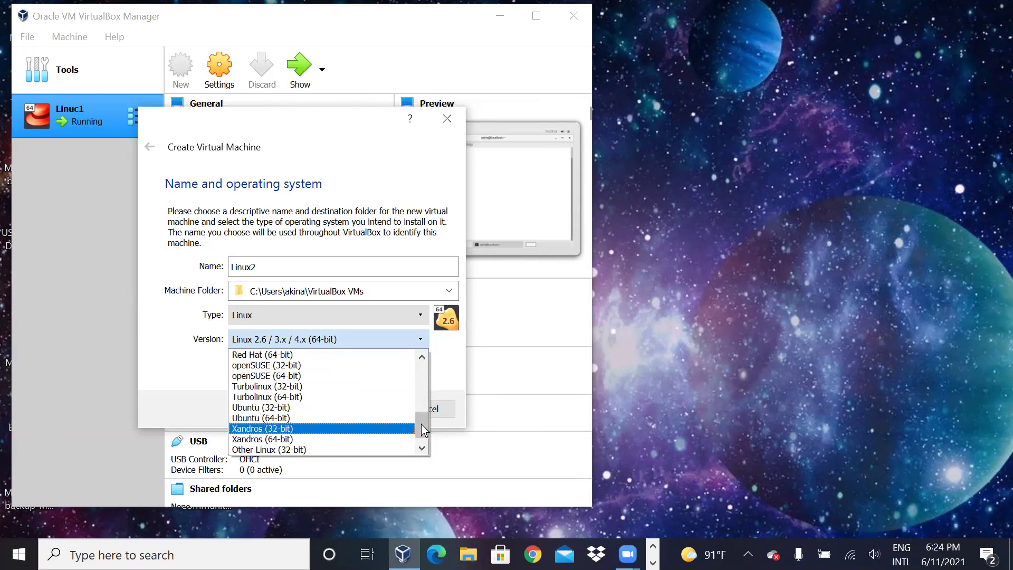
{"action": "left_click_drag", "start_coordinate": [421, 424], "coordinate": [424, 435]}
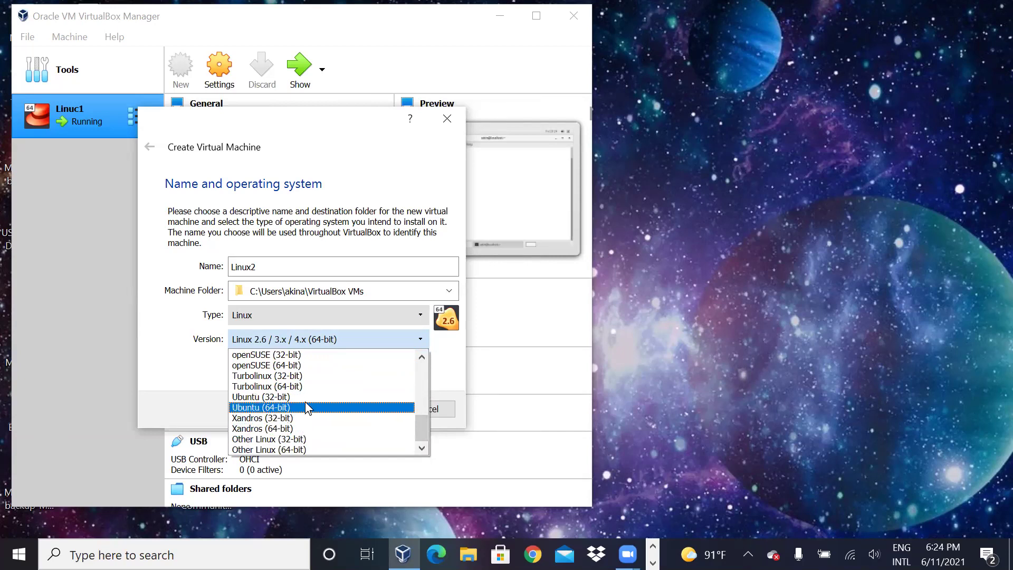
{"action": "scroll", "coordinate": [312, 401], "scroll_direction": "up", "scroll_amount": 3}
{"action": "scroll", "coordinate": [312, 397], "scroll_direction": "down", "scroll_amount": 1}
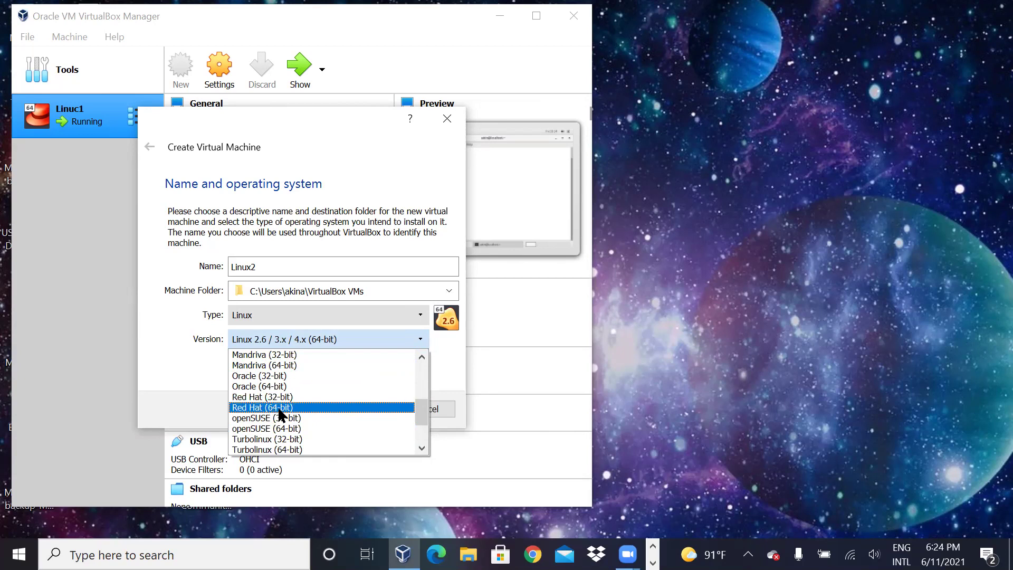
{"action": "left_click", "coordinate": [280, 409]}
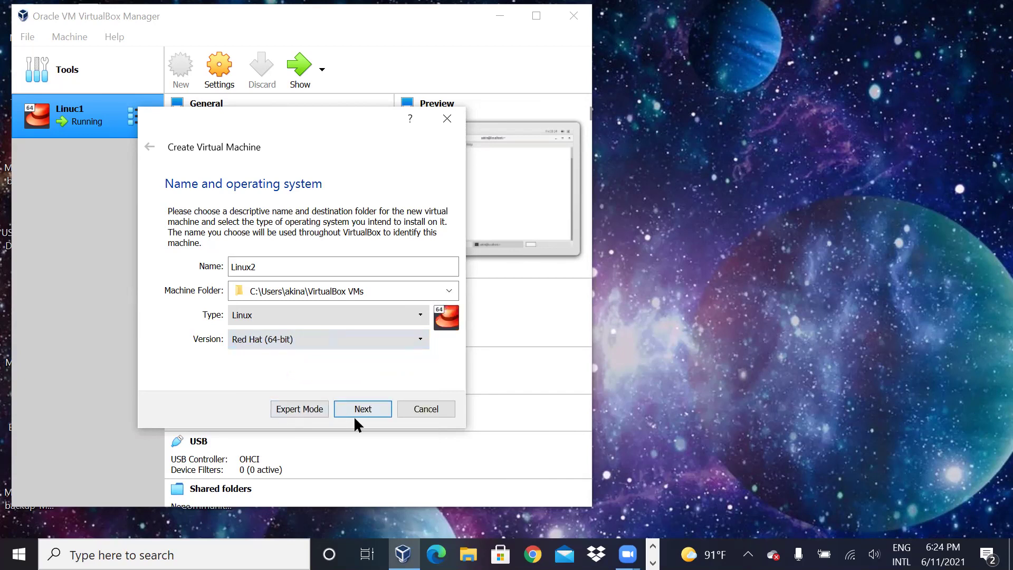
Step: Keep Linux2's memory size at 1024 MB
{"action": "left_click", "coordinate": [365, 407]}
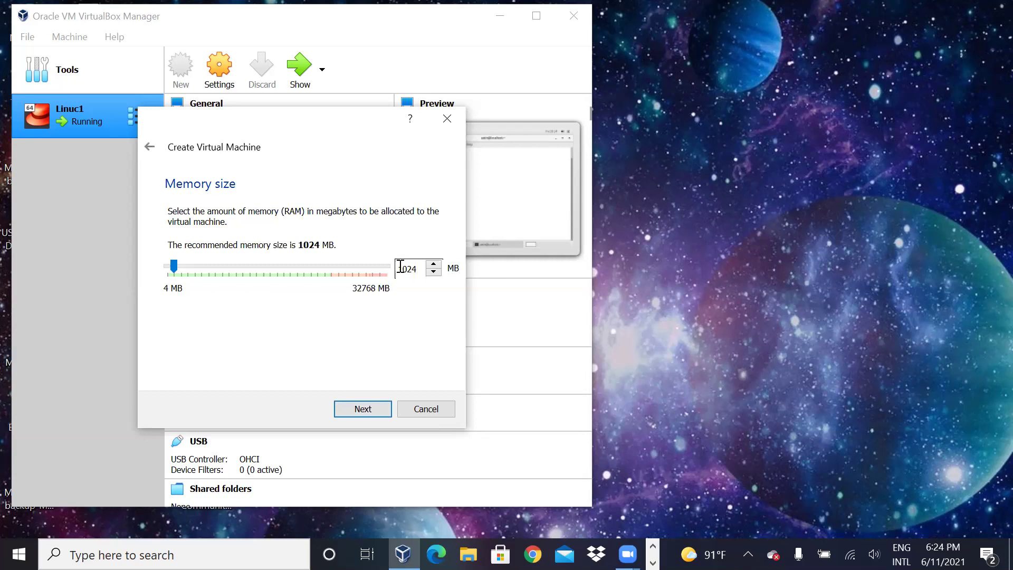
{"action": "left_click_drag", "start_coordinate": [400, 268], "coordinate": [419, 271]}
{"action": "left_click", "coordinate": [414, 269]}
{"action": "left_click", "coordinate": [363, 411]}
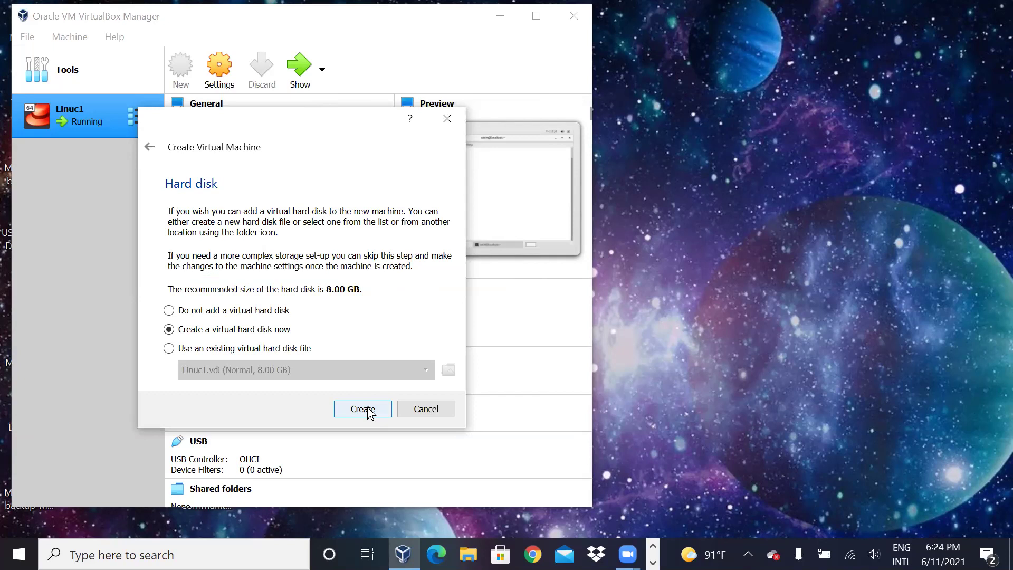
Step: Create a new dynamically allocated VDI hard disk of 8.00 GB for Linux2
{"action": "left_click", "coordinate": [370, 411]}
{"action": "left_click", "coordinate": [379, 432]}
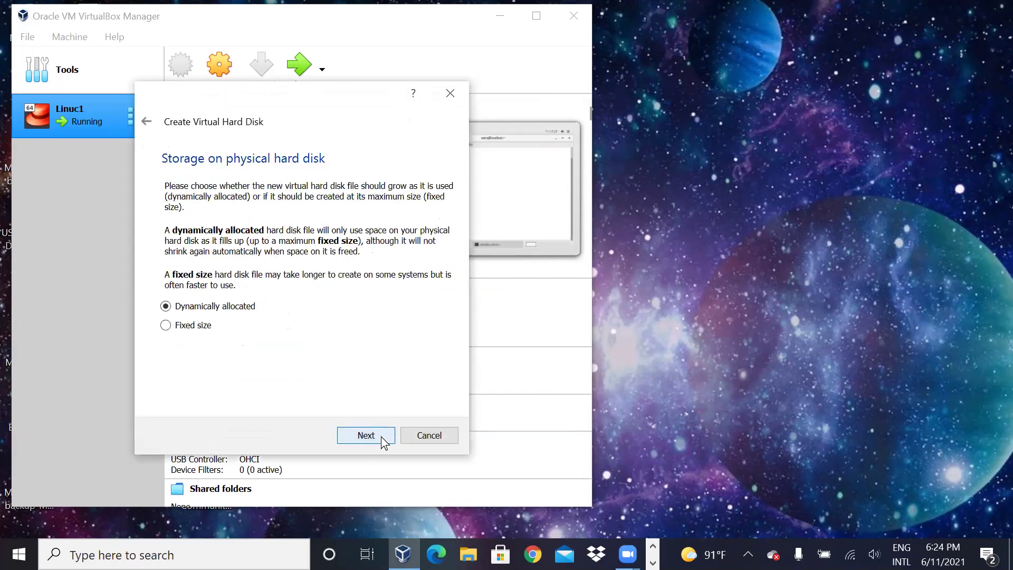
{"action": "left_click", "coordinate": [381, 436]}
{"action": "left_click_drag", "start_coordinate": [428, 290], "coordinate": [445, 292]}
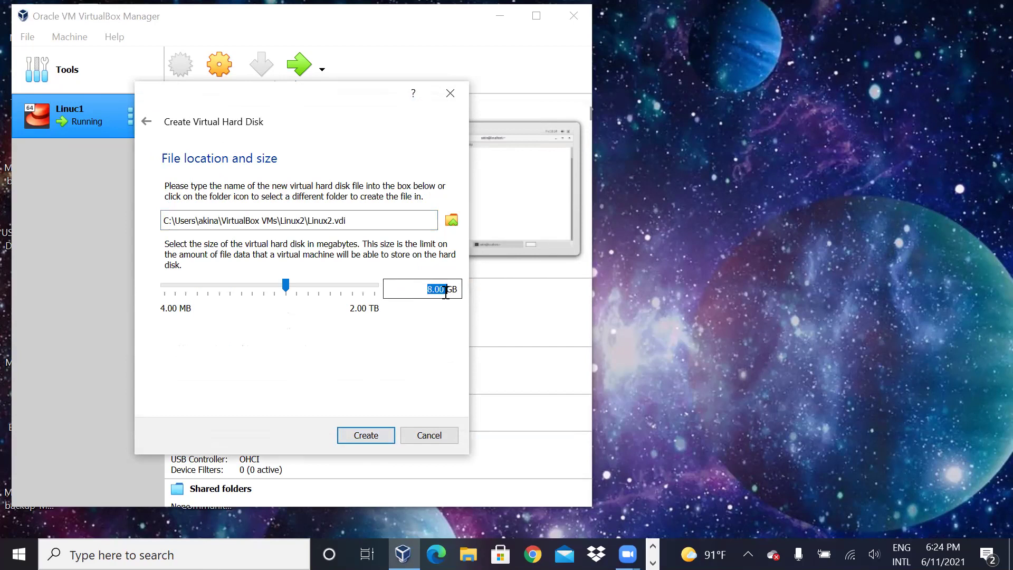
{"action": "left_click", "coordinate": [431, 294]}
{"action": "left_click_drag", "start_coordinate": [428, 290], "coordinate": [447, 293]}
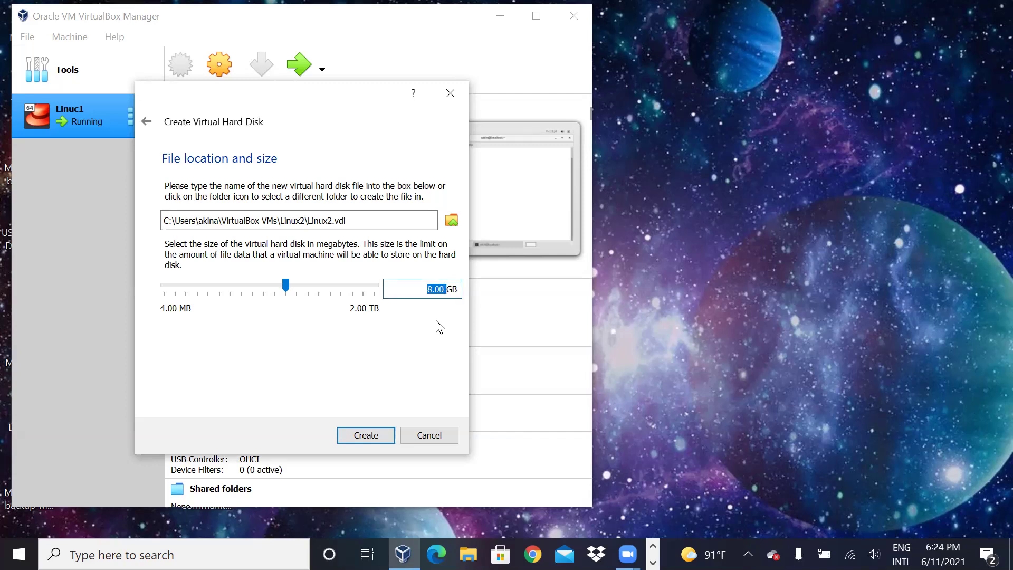
{"action": "left_click_drag", "start_coordinate": [417, 290], "coordinate": [449, 294]}
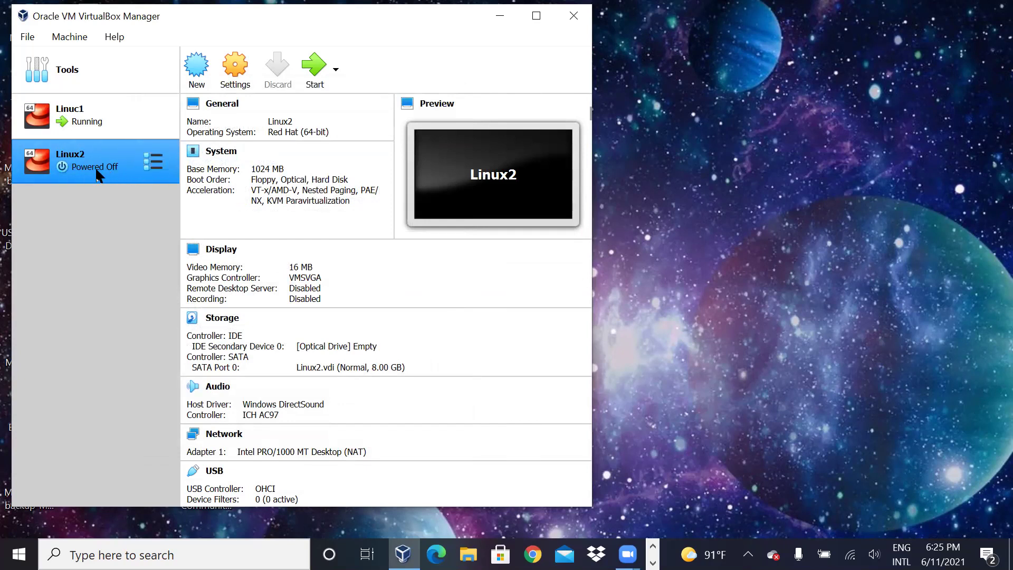
Step: Start Linux2 with the CentOS-7-x86_64-Everything-2009.iso image as its start-up disk
{"action": "left_click", "coordinate": [315, 71]}
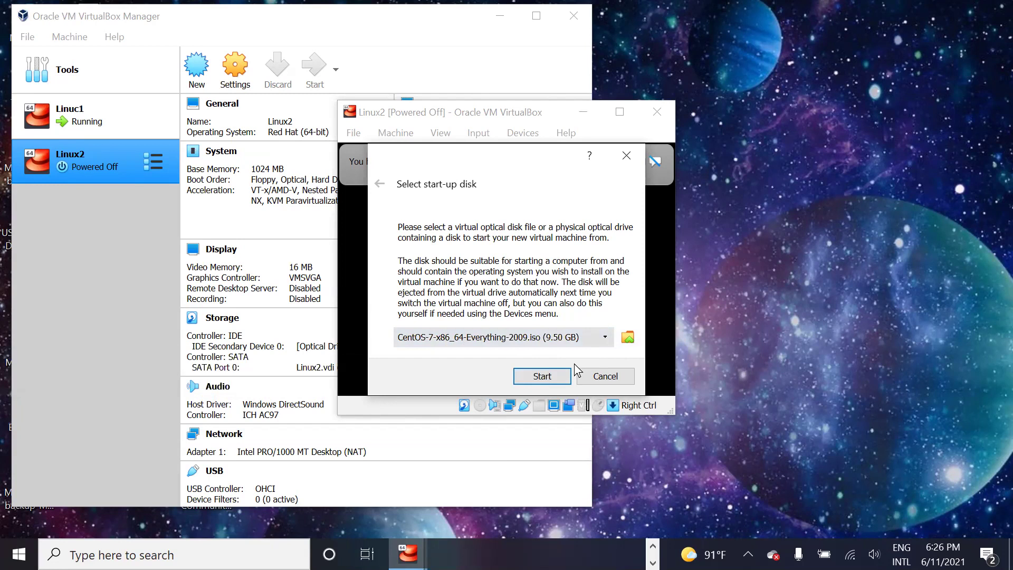
{"action": "left_click", "coordinate": [545, 376]}
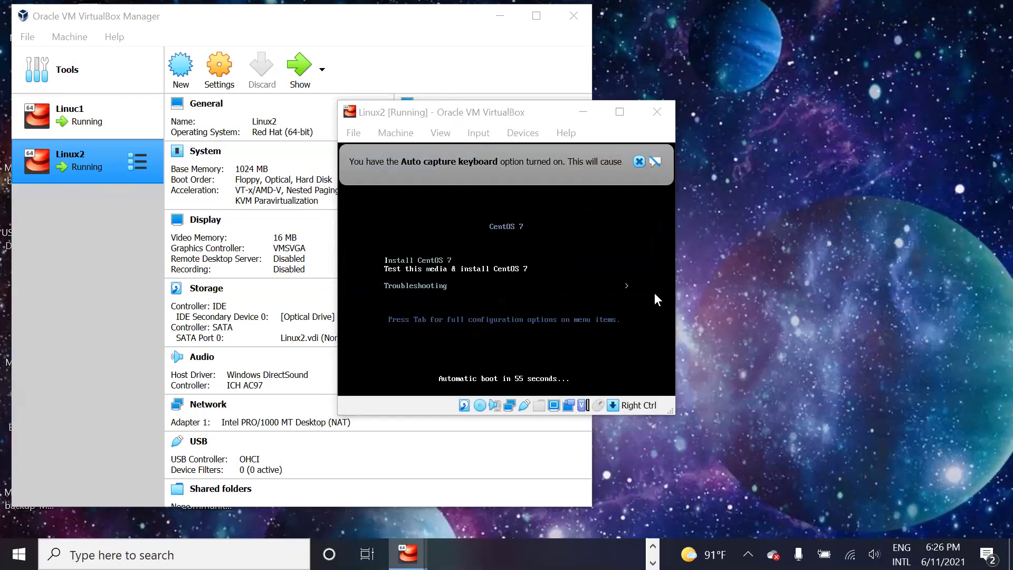
Step: Choose Install CentOS 7 in the VM's boot menu to launch the installer
{"action": "left_click", "coordinate": [433, 259]}
{"action": "key", "text": "Up"}
{"action": "key", "text": "Return"}
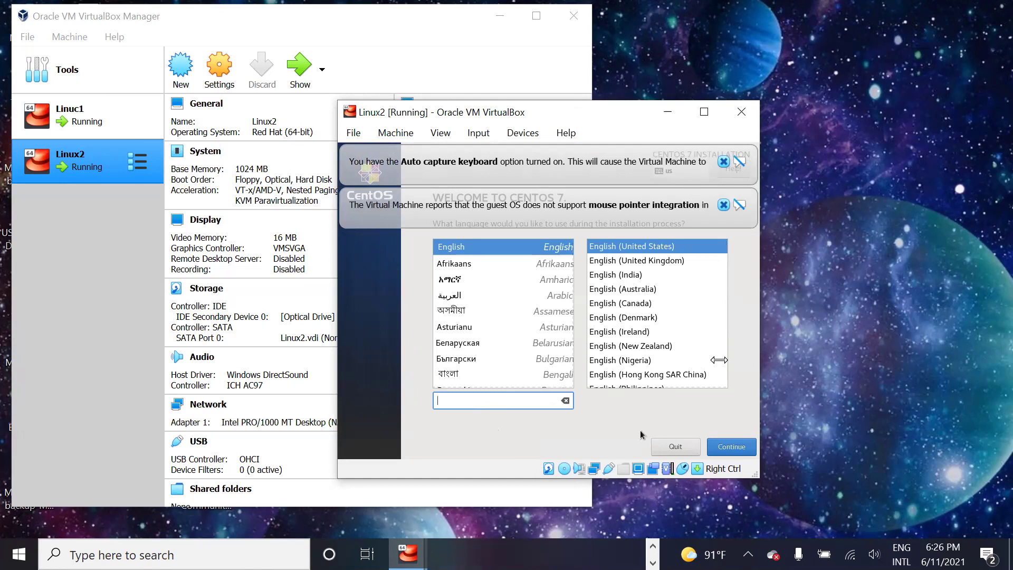
Step: Continue with English as the installer language and dismiss both VirtualBox notification bars
{"action": "key", "text": "Control_R"}
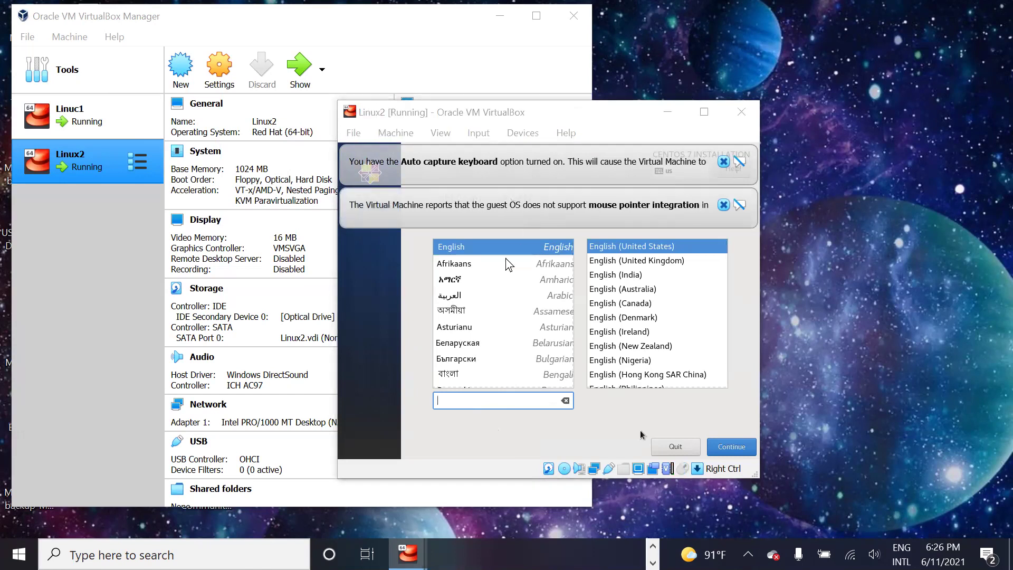
{"action": "left_click", "coordinate": [640, 431]}
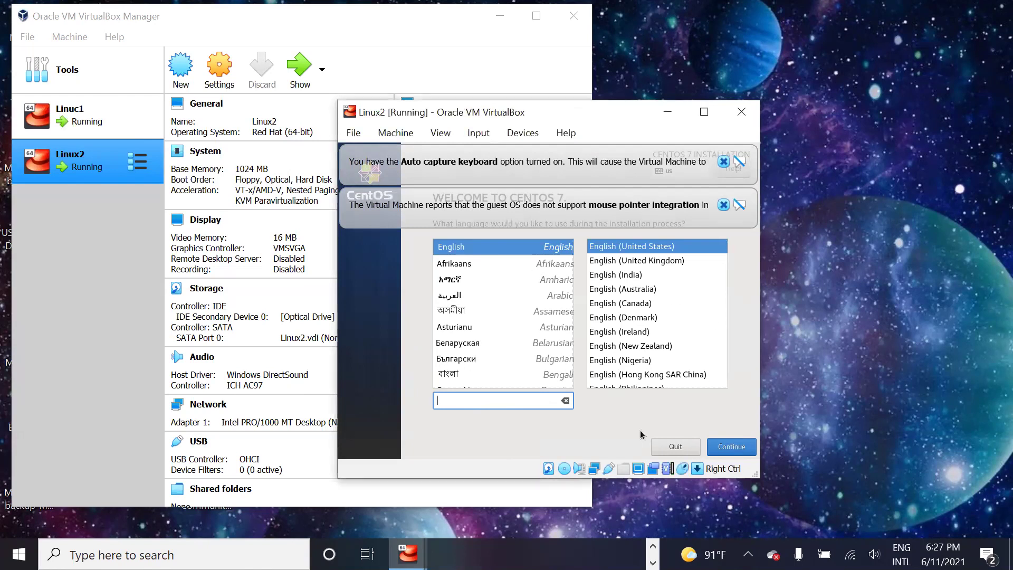
{"action": "left_click", "coordinate": [735, 449]}
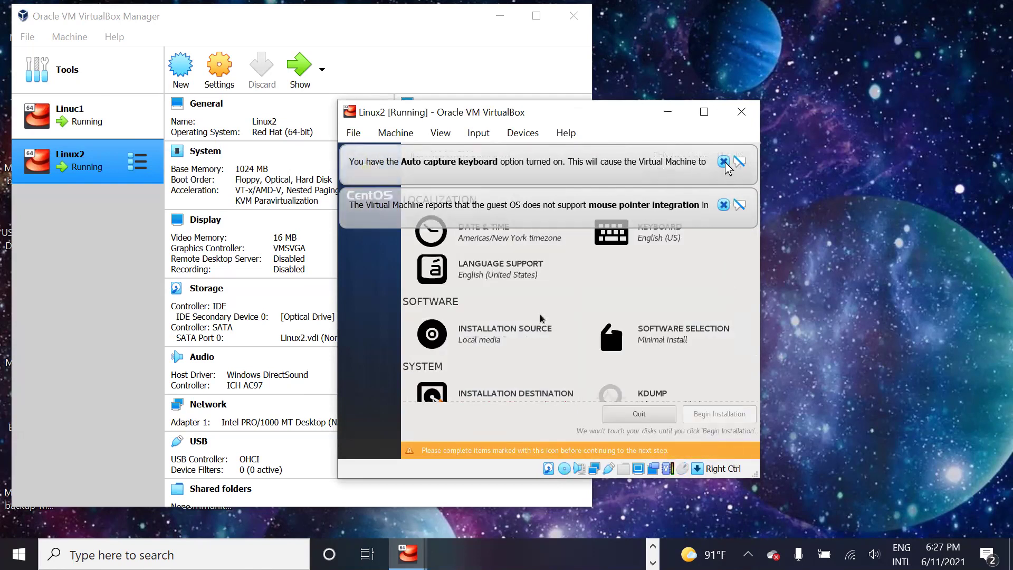
{"action": "left_click", "coordinate": [724, 161]}
{"action": "left_click", "coordinate": [725, 163]}
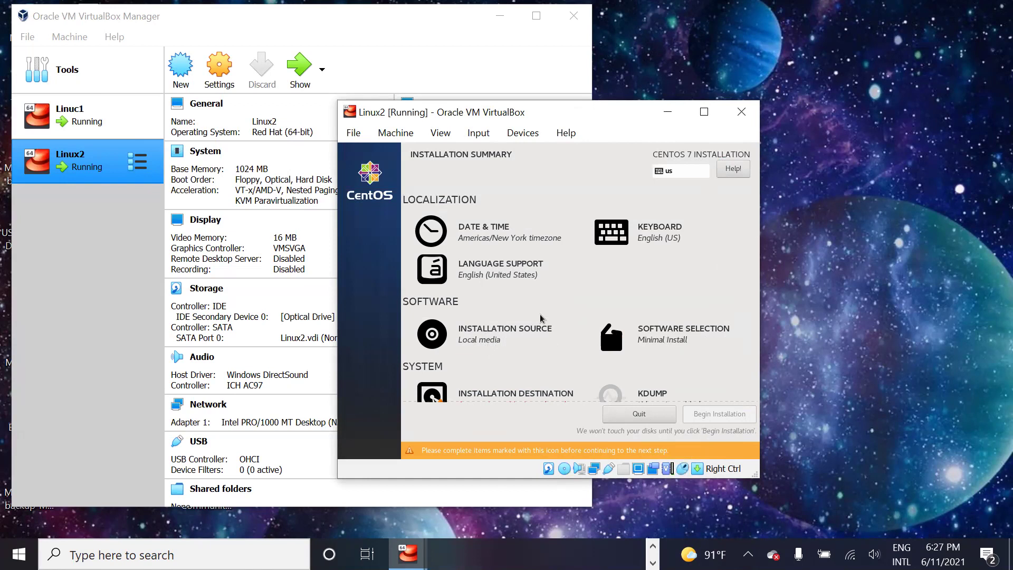
{"action": "left_click", "coordinate": [652, 332]}
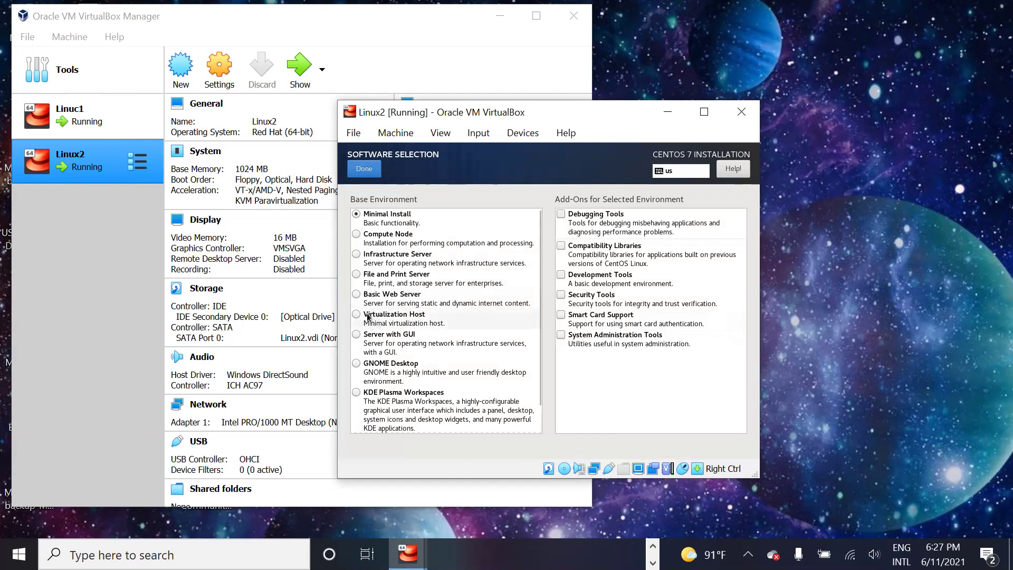
{"action": "left_click", "coordinate": [364, 342]}
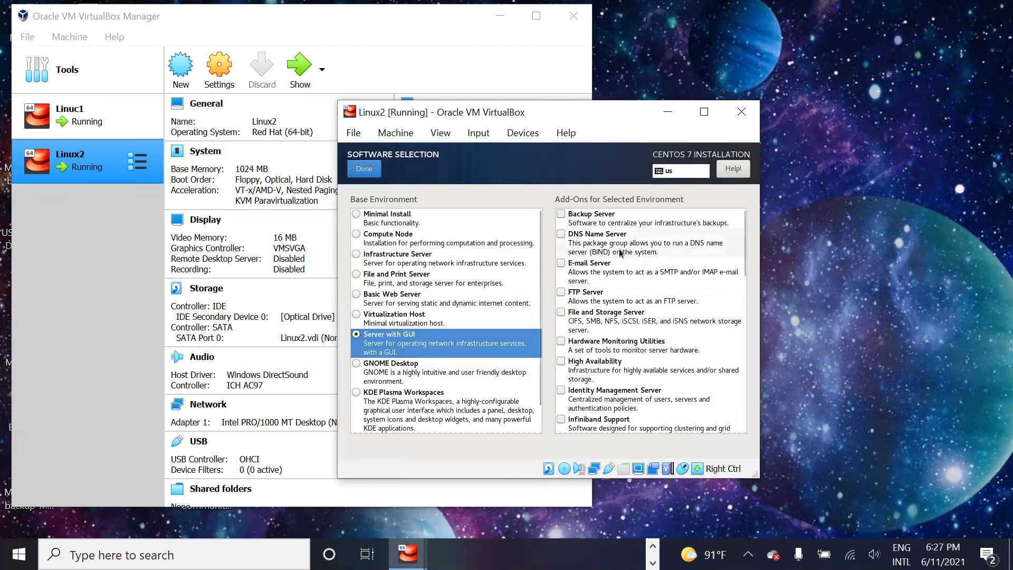
{"action": "scroll", "coordinate": [621, 253], "scroll_direction": "down", "scroll_amount": 5}
{"action": "scroll", "coordinate": [620, 254], "scroll_direction": "down", "scroll_amount": 5}
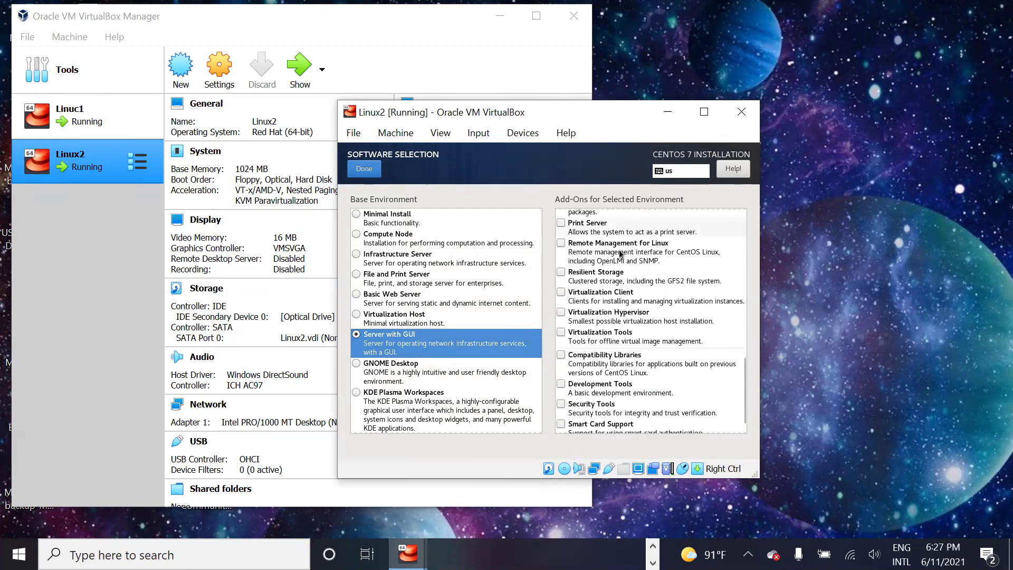
{"action": "scroll", "coordinate": [621, 254], "scroll_direction": "up", "scroll_amount": 2}
{"action": "scroll", "coordinate": [621, 255], "scroll_direction": "up", "scroll_amount": 3}
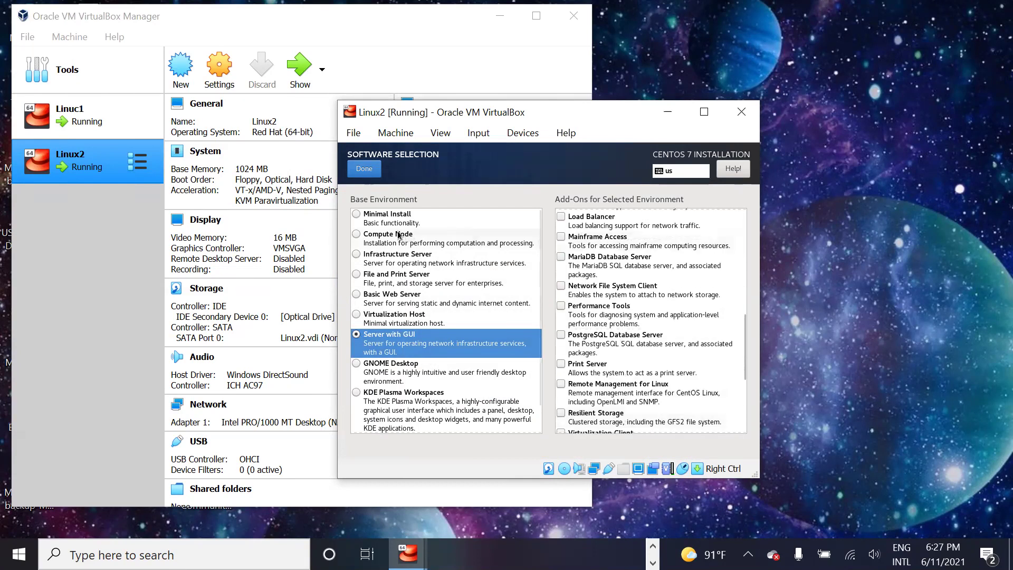
{"action": "left_click", "coordinate": [358, 218]}
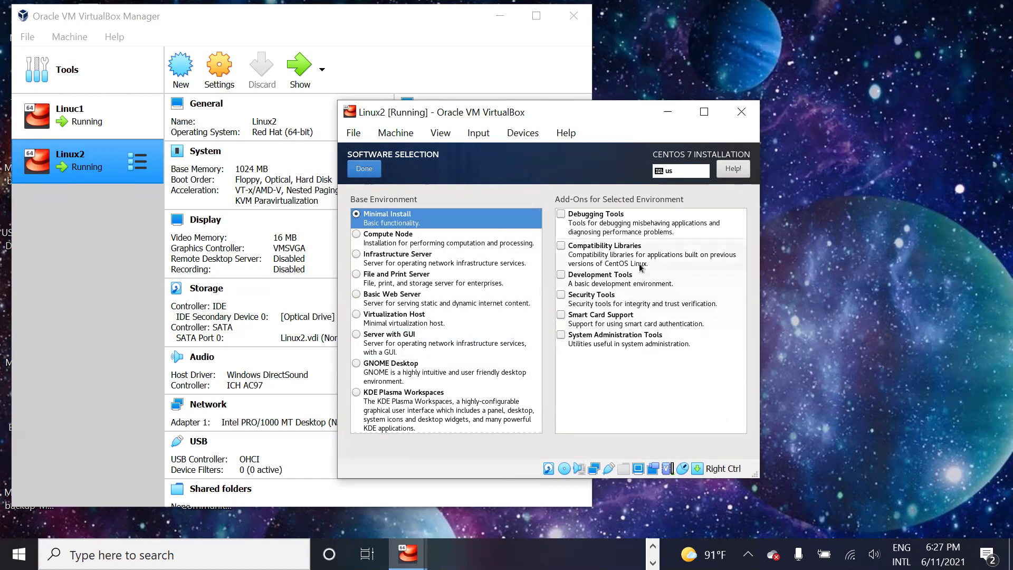
{"action": "left_click", "coordinate": [359, 341]}
{"action": "scroll", "coordinate": [641, 307], "scroll_direction": "down", "scroll_amount": 5}
{"action": "scroll", "coordinate": [640, 307], "scroll_direction": "down", "scroll_amount": 4}
{"action": "scroll", "coordinate": [643, 302], "scroll_direction": "up", "scroll_amount": 9}
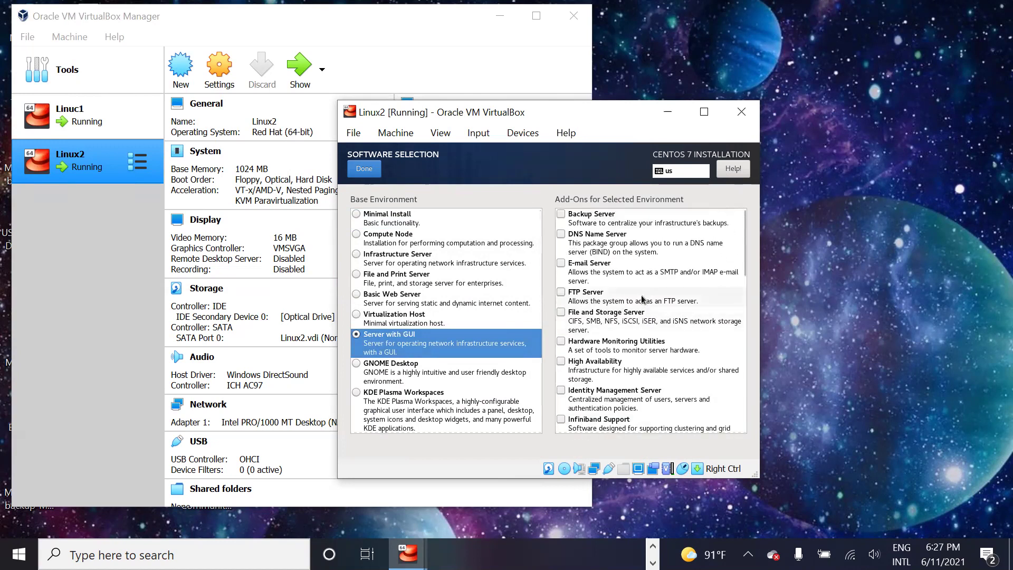
{"action": "scroll", "coordinate": [643, 299], "scroll_direction": "down", "scroll_amount": 9}
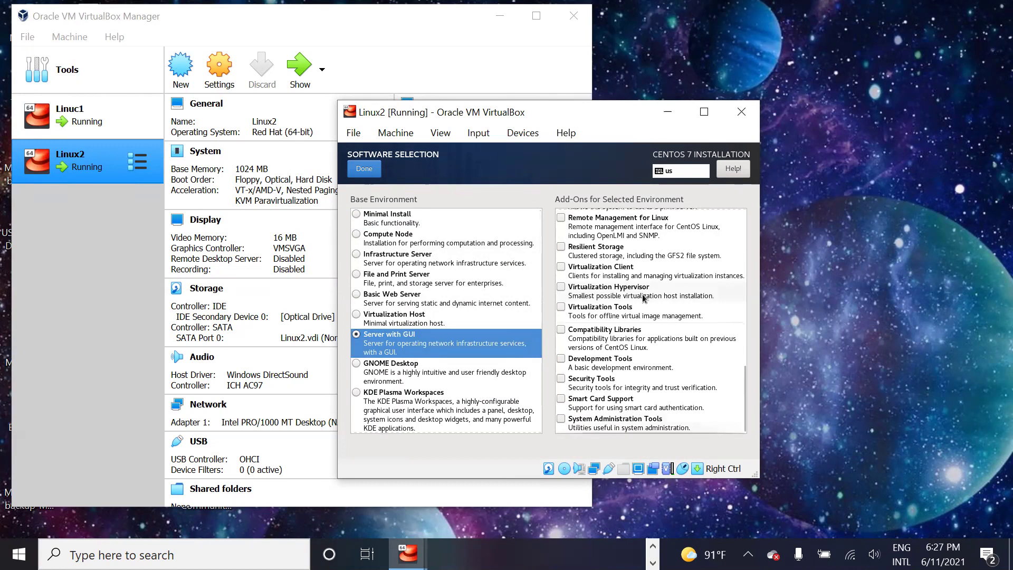
{"action": "scroll", "coordinate": [643, 298], "scroll_direction": "up", "scroll_amount": 7}
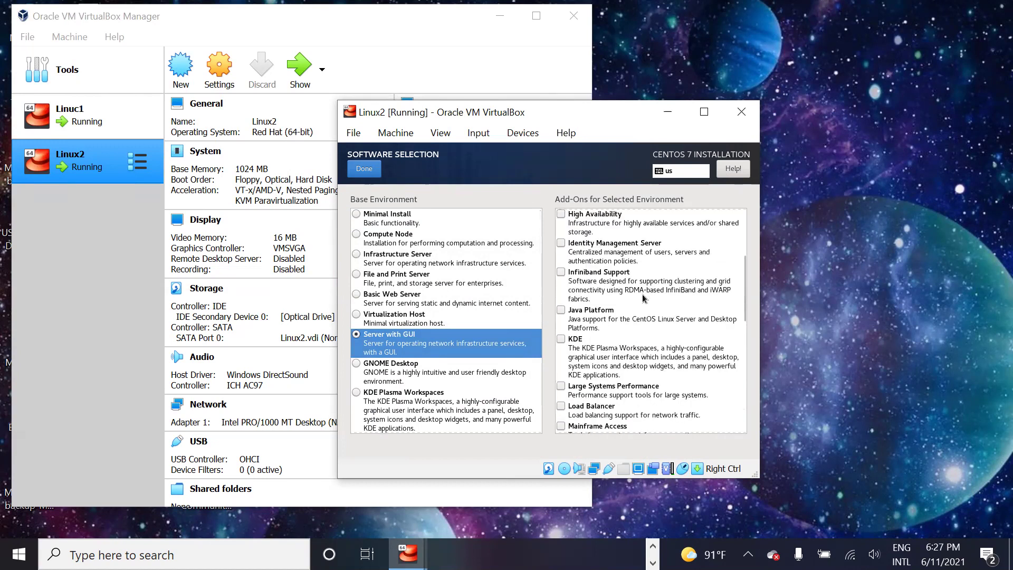
{"action": "left_click", "coordinate": [357, 294]}
{"action": "left_click", "coordinate": [357, 315]}
{"action": "left_click", "coordinate": [356, 364]}
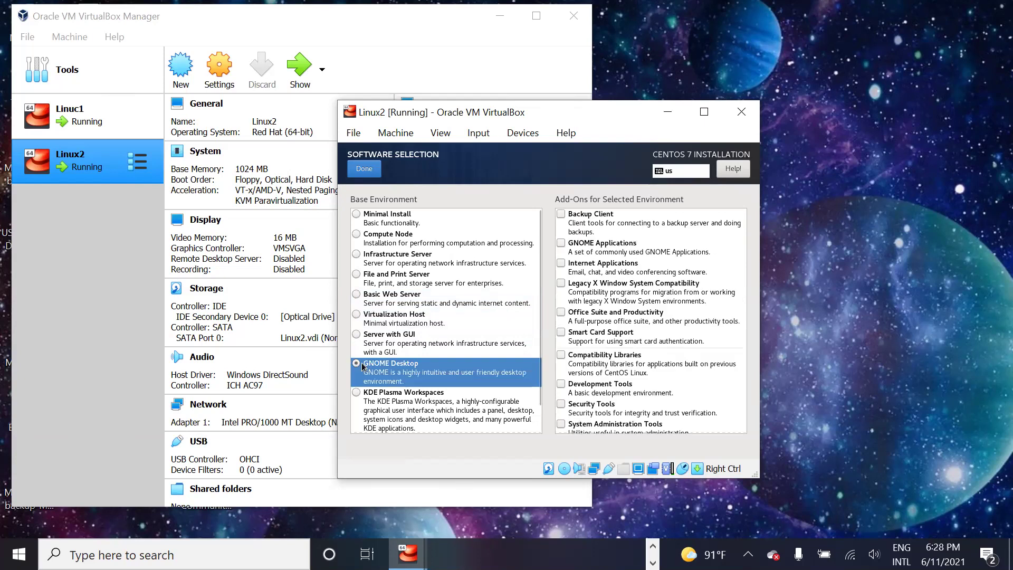
{"action": "left_click", "coordinate": [357, 337]}
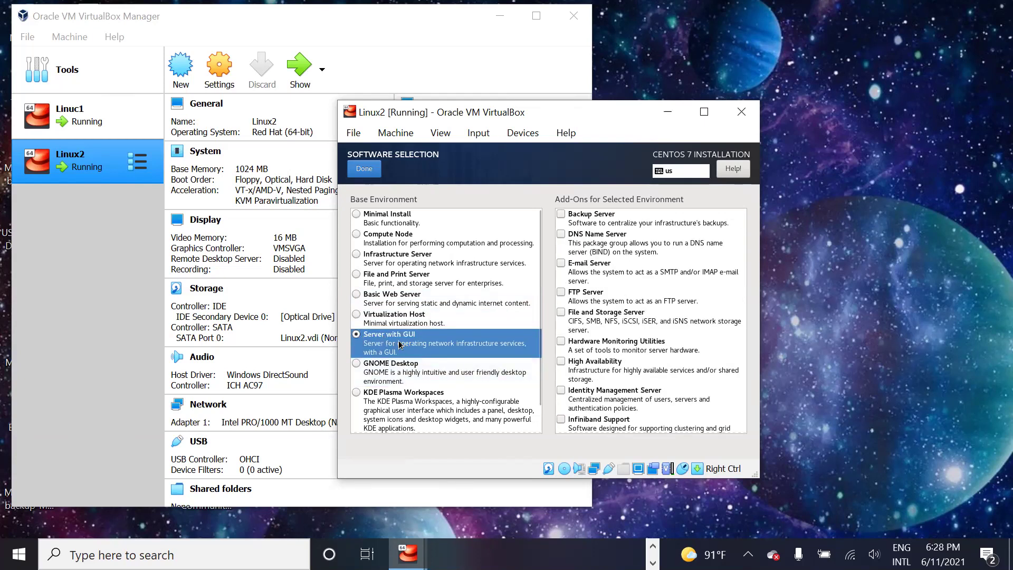
Step: Confirm Server with GUI and accept automatic partitioning on the 8192 MiB disk
{"action": "left_click", "coordinate": [364, 169]}
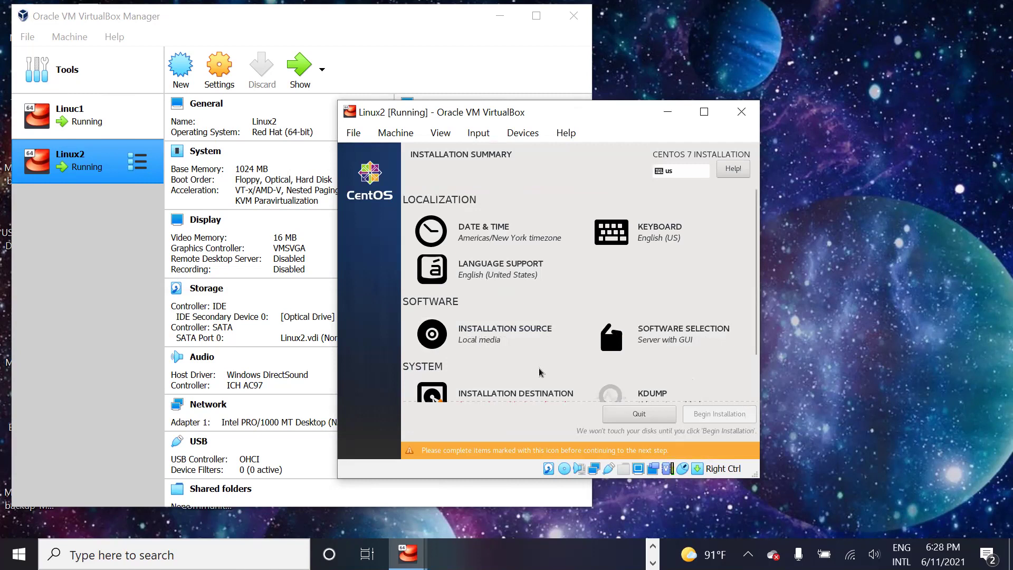
{"action": "scroll", "coordinate": [539, 372], "scroll_direction": "down", "scroll_amount": 3}
{"action": "left_click", "coordinate": [524, 352]}
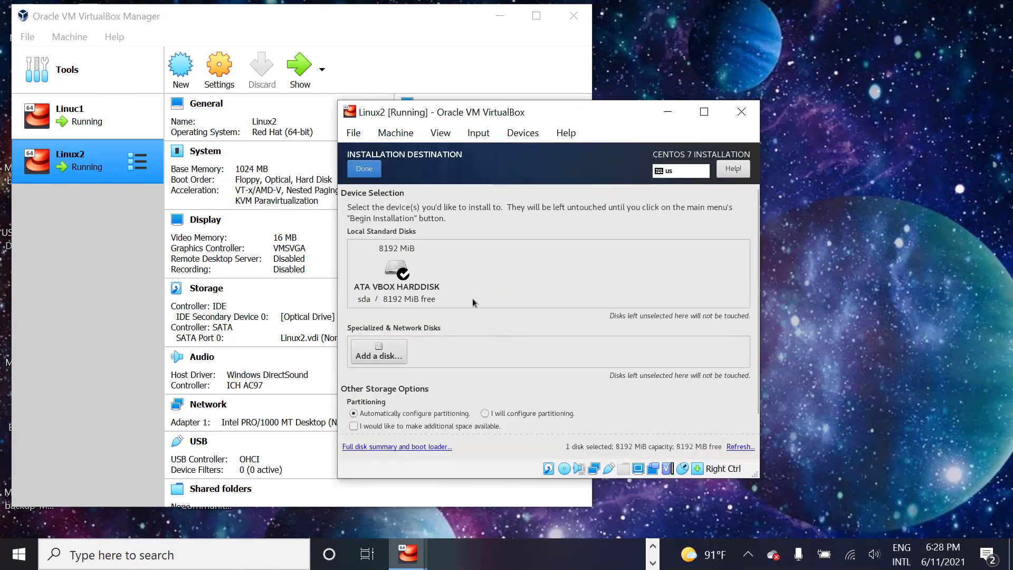
{"action": "left_click", "coordinate": [364, 168]}
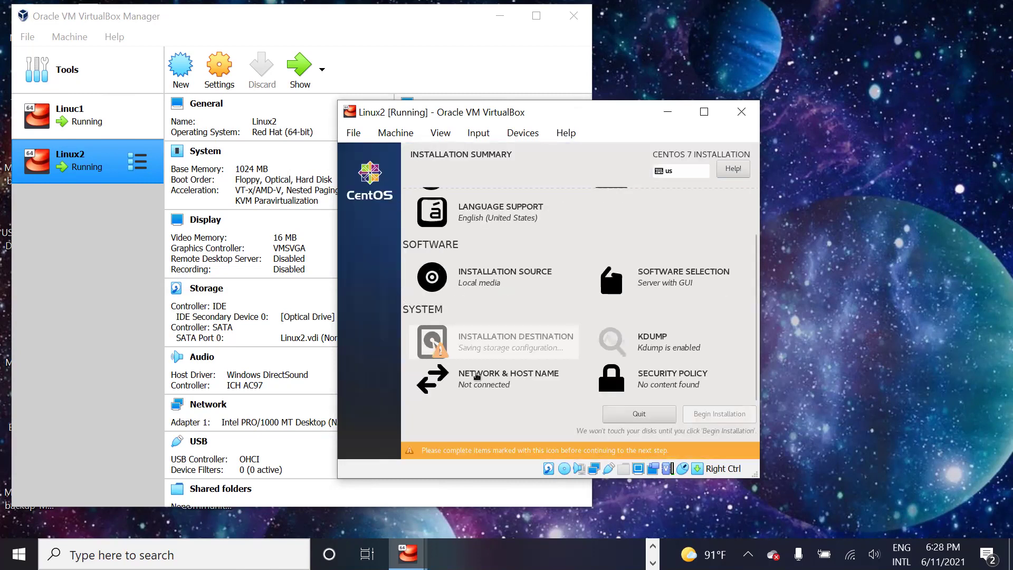
Step: Begin the CentOS 7 installation from the summary screen
{"action": "scroll", "coordinate": [641, 366], "scroll_direction": "up", "scroll_amount": 2}
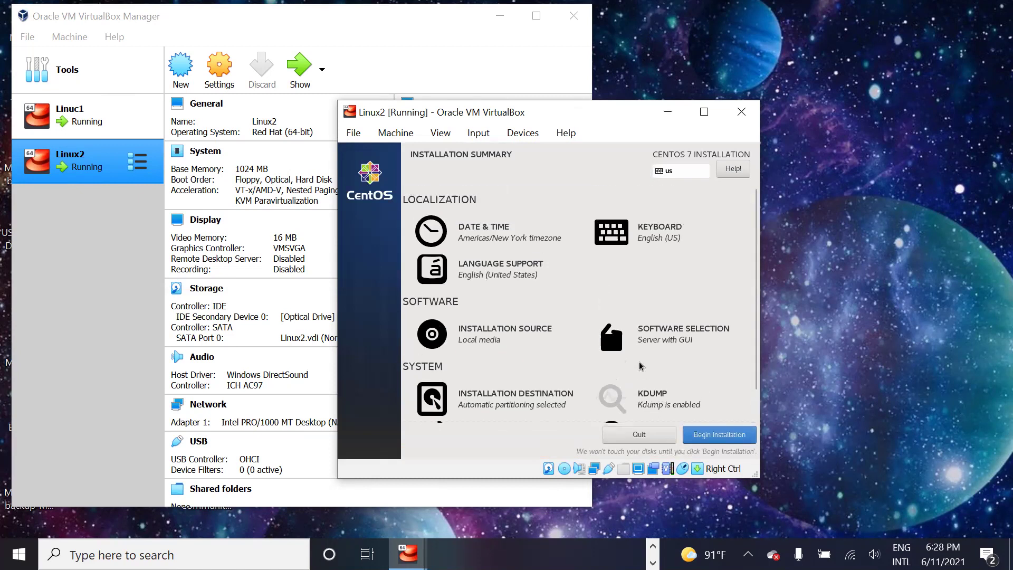
{"action": "scroll", "coordinate": [642, 364], "scroll_direction": "down", "scroll_amount": 1}
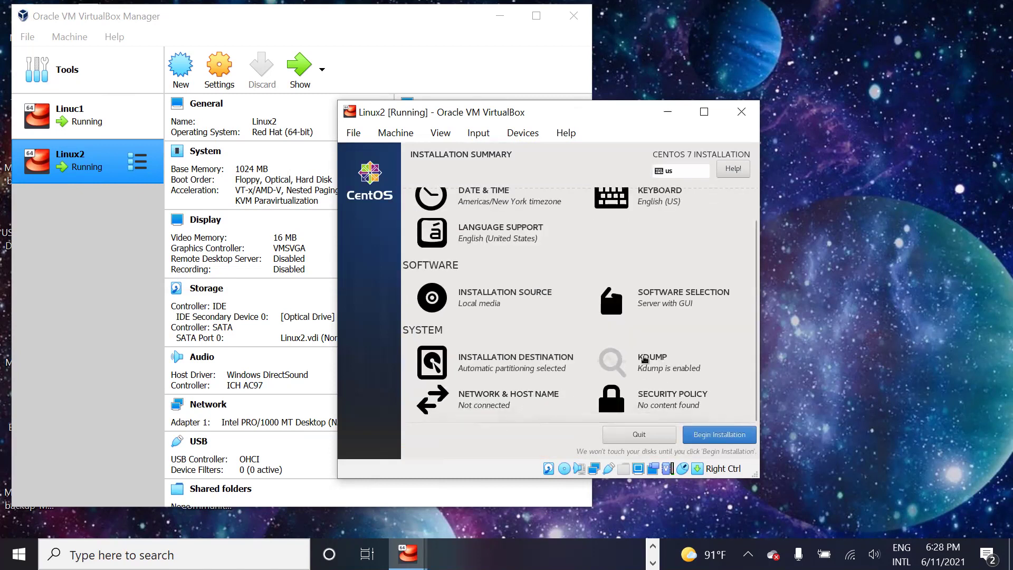
{"action": "left_click", "coordinate": [732, 436]}
Step: Set the root password, entering it twice to confirm
{"action": "left_click", "coordinate": [498, 248]}
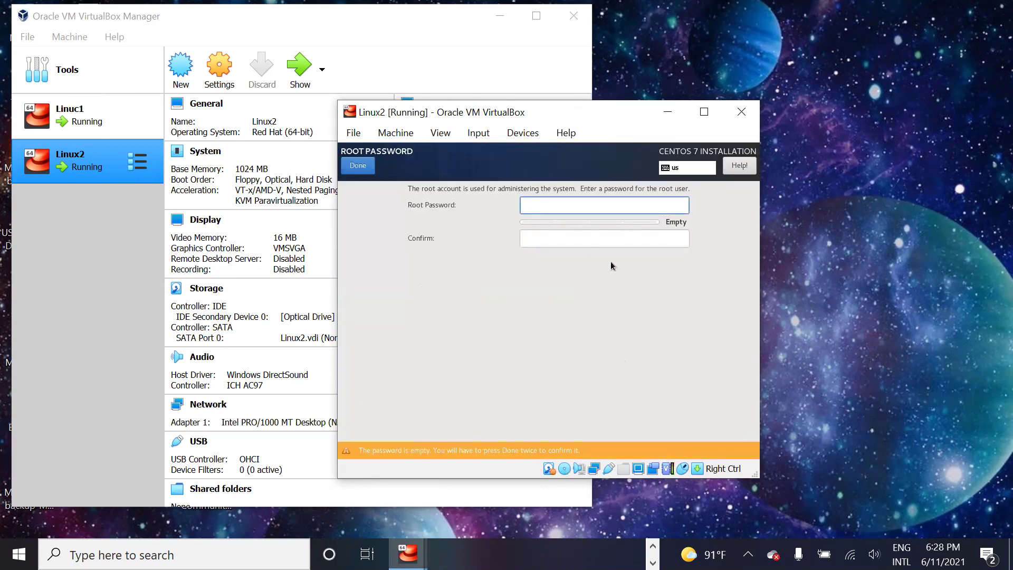
{"action": "type", "text": "•••••••••"}
{"action": "key", "text": "Tab"}
{"action": "type", "text": "•••••••••"}
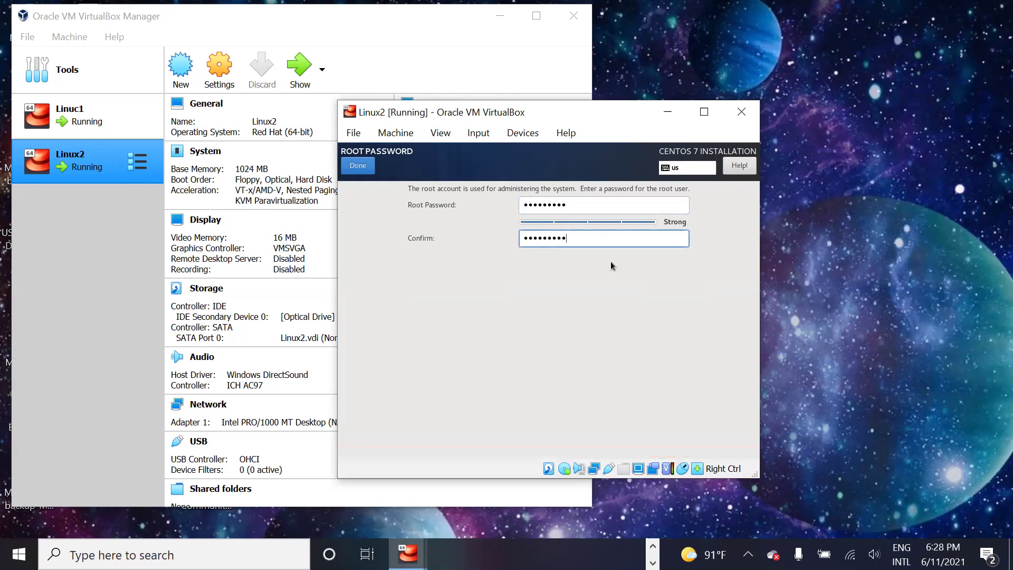
{"action": "left_click", "coordinate": [359, 166]}
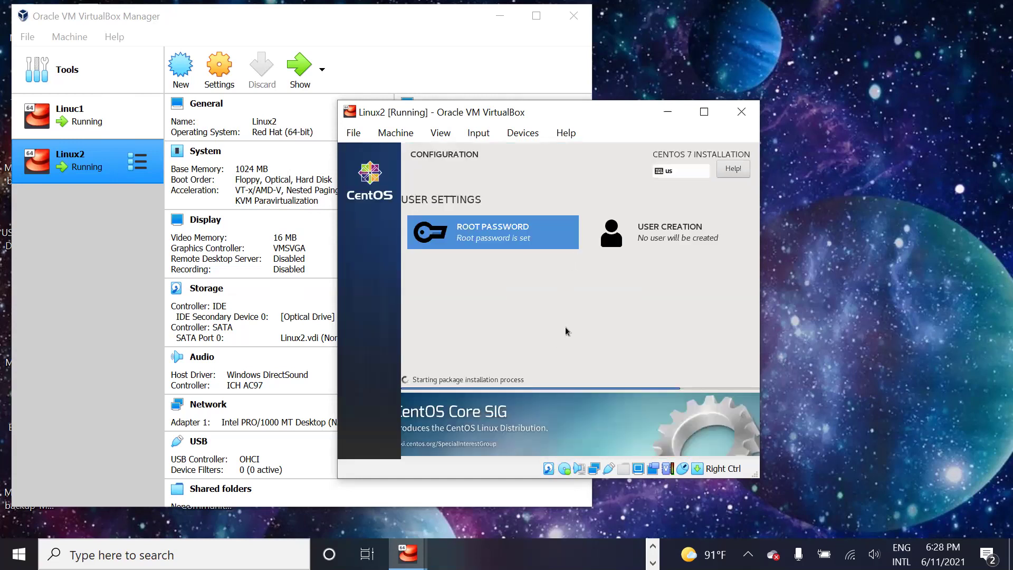
Step: Create a regular user, entering the user name and a confirmed password
{"action": "left_click", "coordinate": [658, 239]}
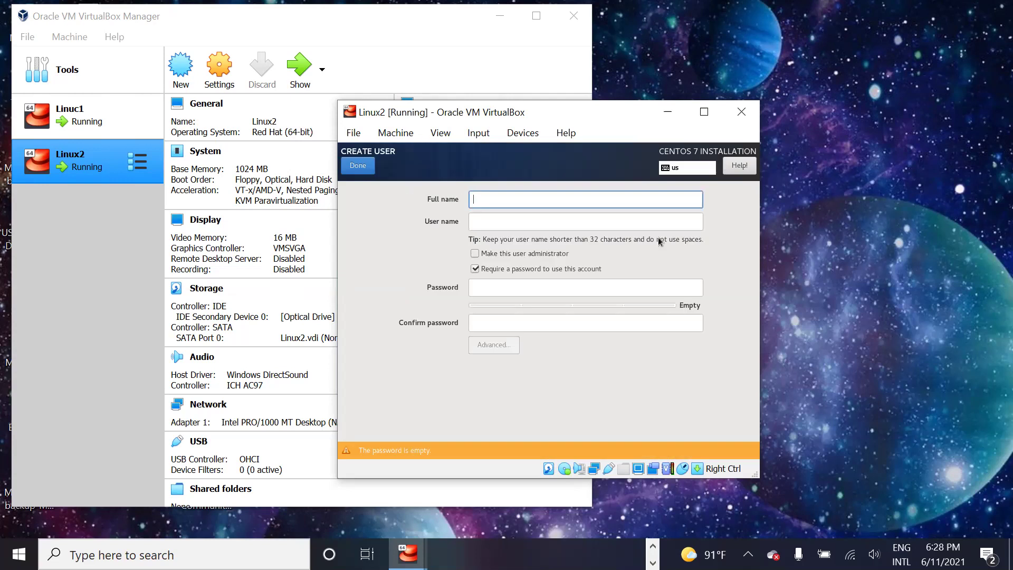
{"action": "type", "text": "aaki"}
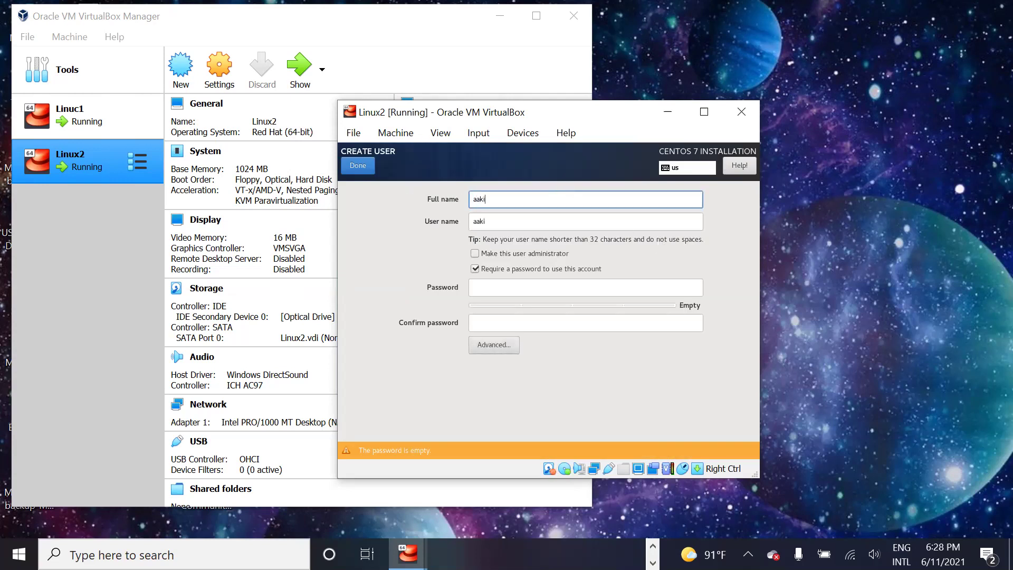
{"action": "key", "text": "Tab"}
{"action": "key", "text": "Tab"}
{"action": "key", "text": "Tab"}
{"action": "key", "text": "Tab"}
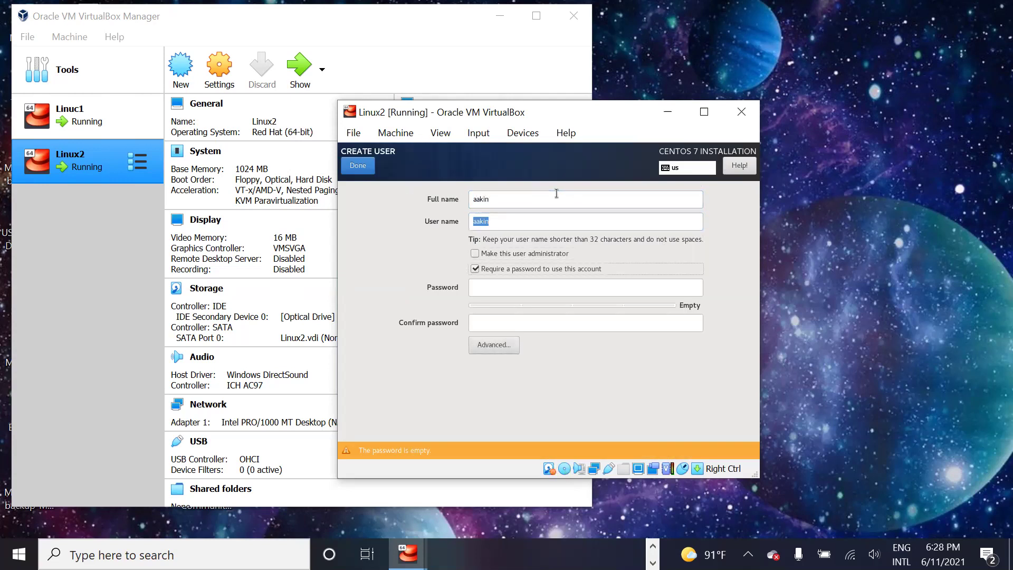
{"action": "type", "text": "redhat"}
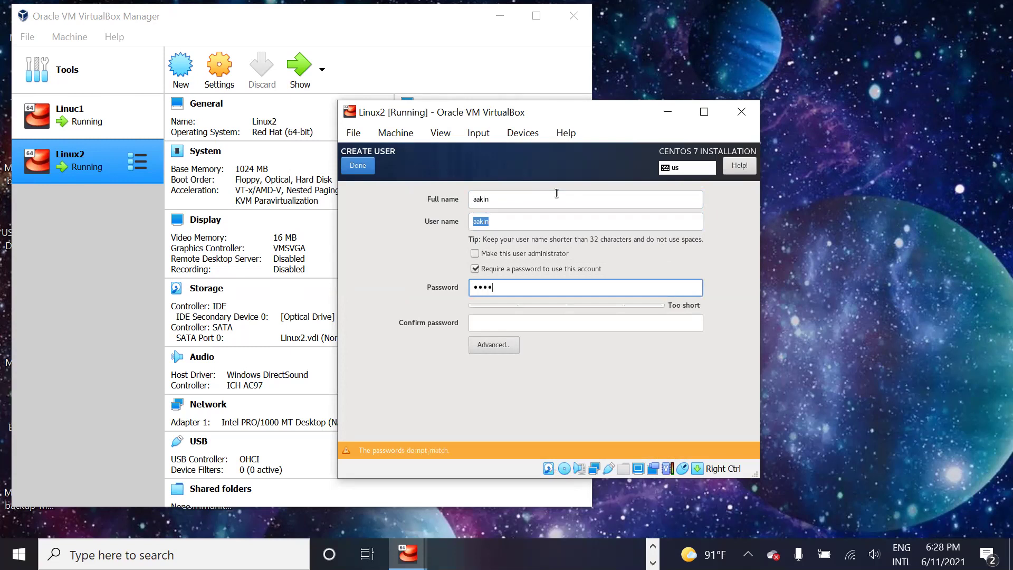
{"action": "type", "text": "123"}
{"action": "key", "text": "Tab"}
{"action": "type", "text": "redhat123"}
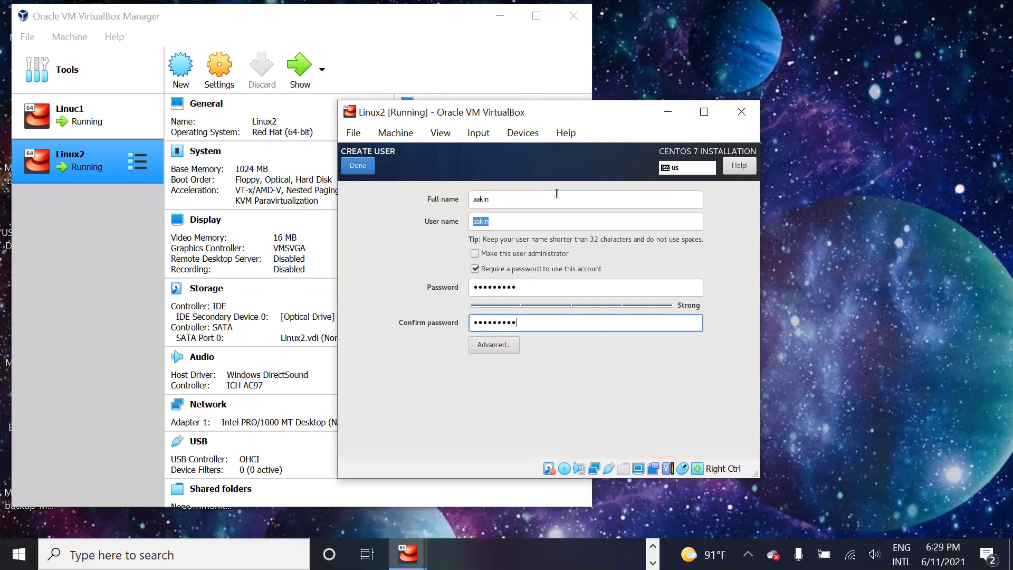
{"action": "left_click", "coordinate": [358, 165]}
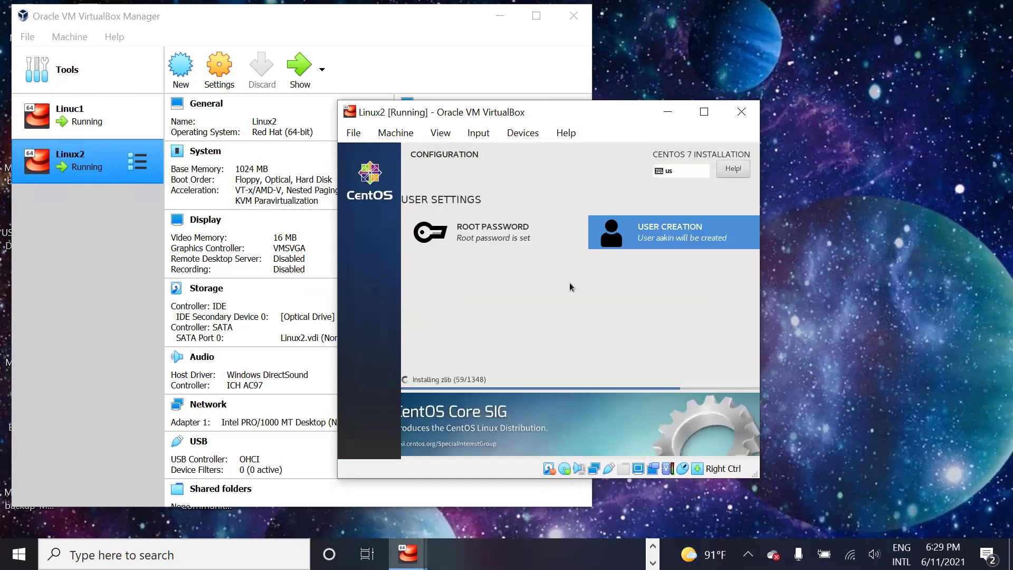
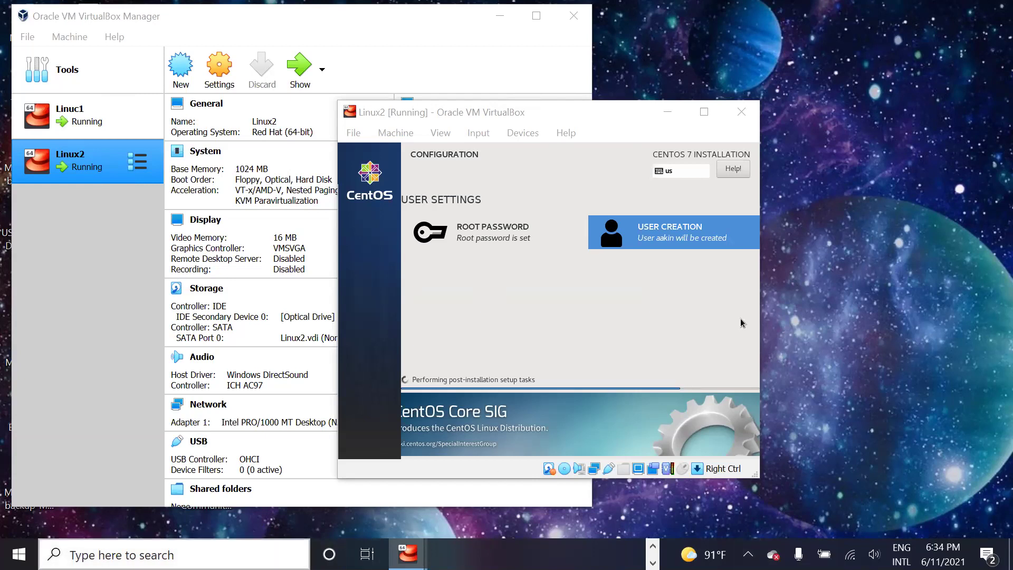
Step: Launch Word, open Linux Lecture Note.docx from Recent, and maximize the window
{"action": "left_click", "coordinate": [175, 555]}
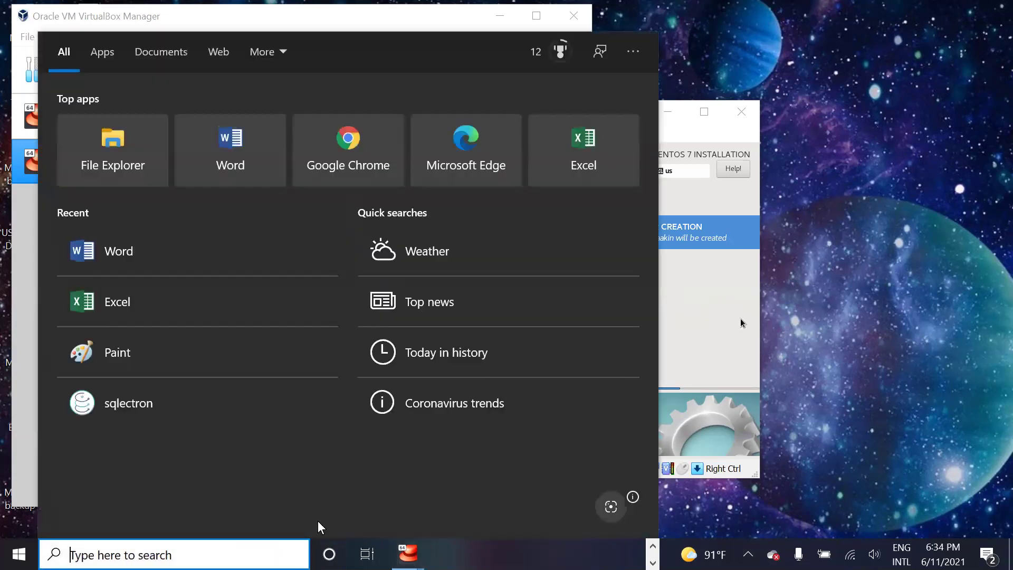
{"action": "left_click", "coordinate": [230, 148]}
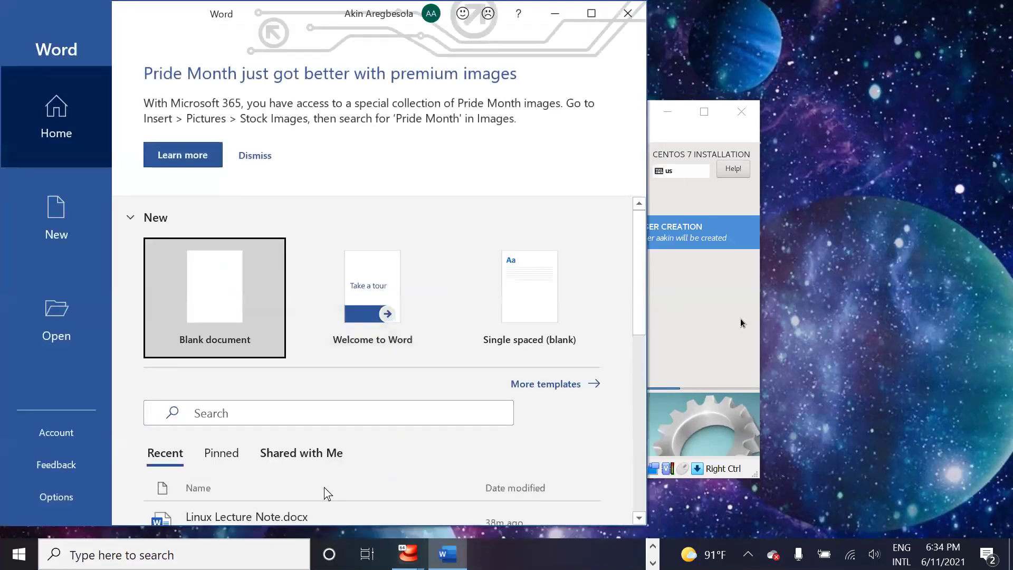
{"action": "left_click", "coordinate": [276, 514]}
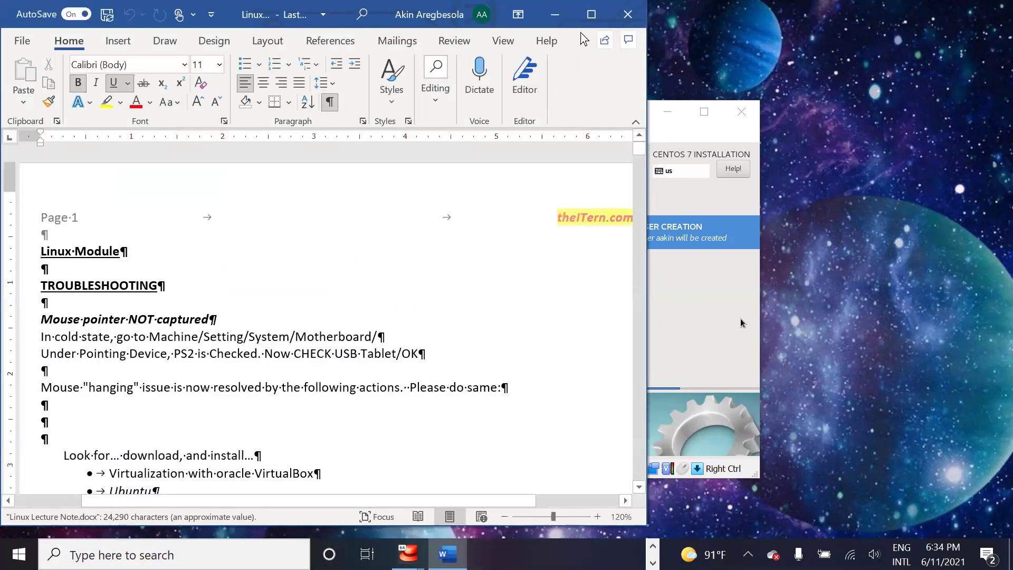
{"action": "left_click", "coordinate": [591, 15]}
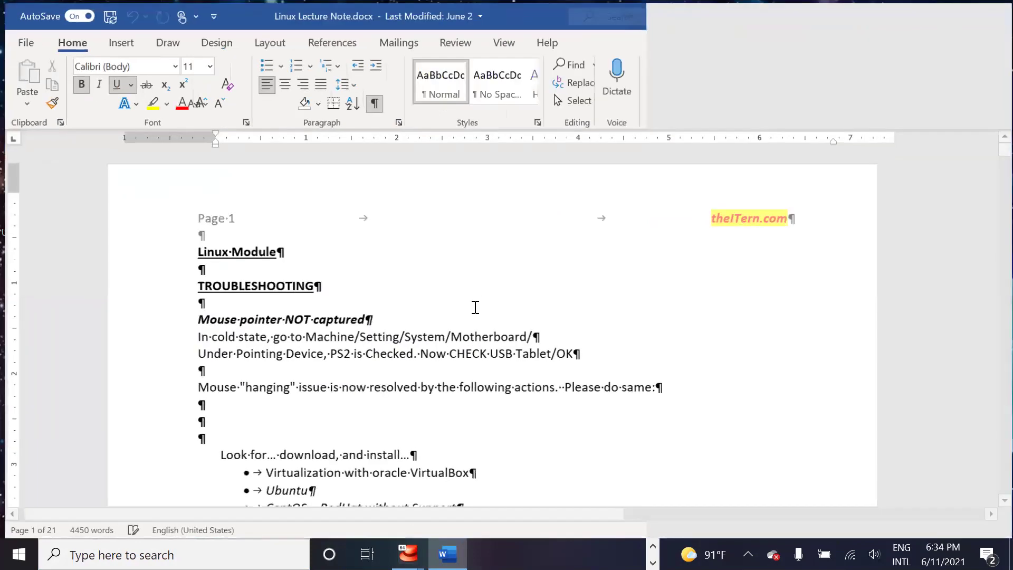
Step: Highlight the 'Mouse pointer NOT captured' heading and motherboard-settings line, then return to VirtualBox Manager
{"action": "left_click_drag", "start_coordinate": [213, 314], "coordinate": [368, 314]}
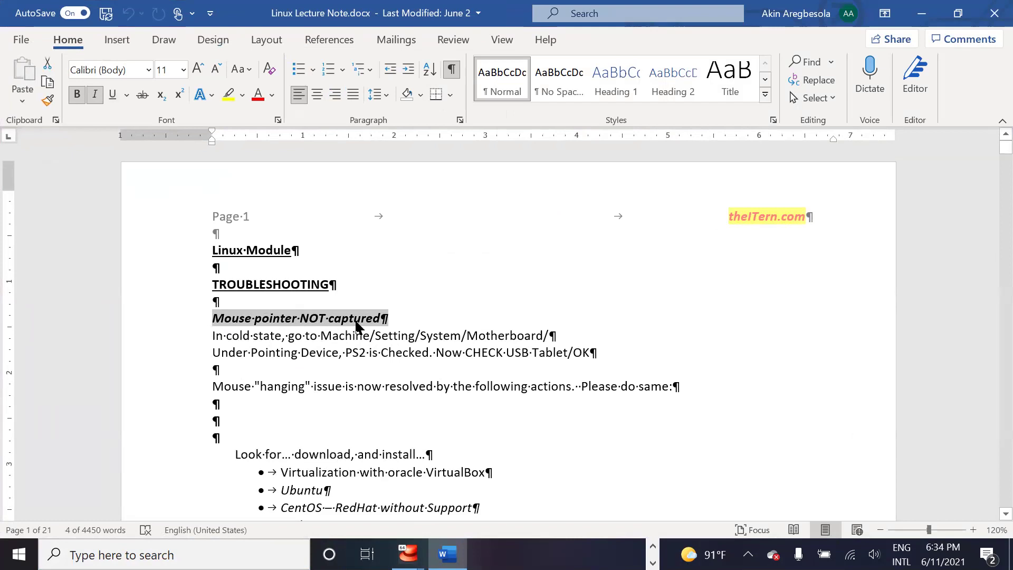
{"action": "left_click_drag", "start_coordinate": [214, 330], "coordinate": [292, 335]}
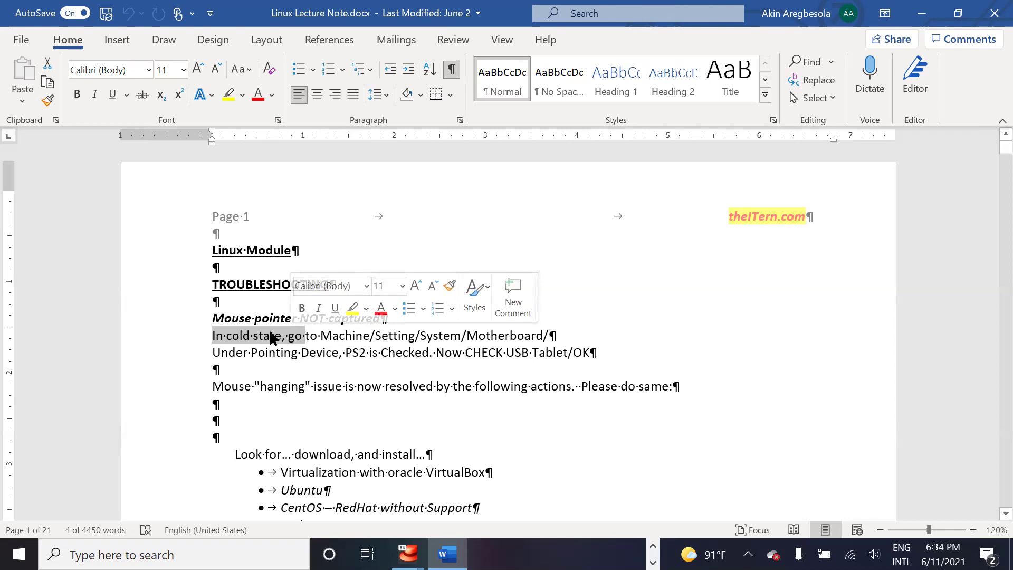
{"action": "left_click", "coordinate": [315, 355]}
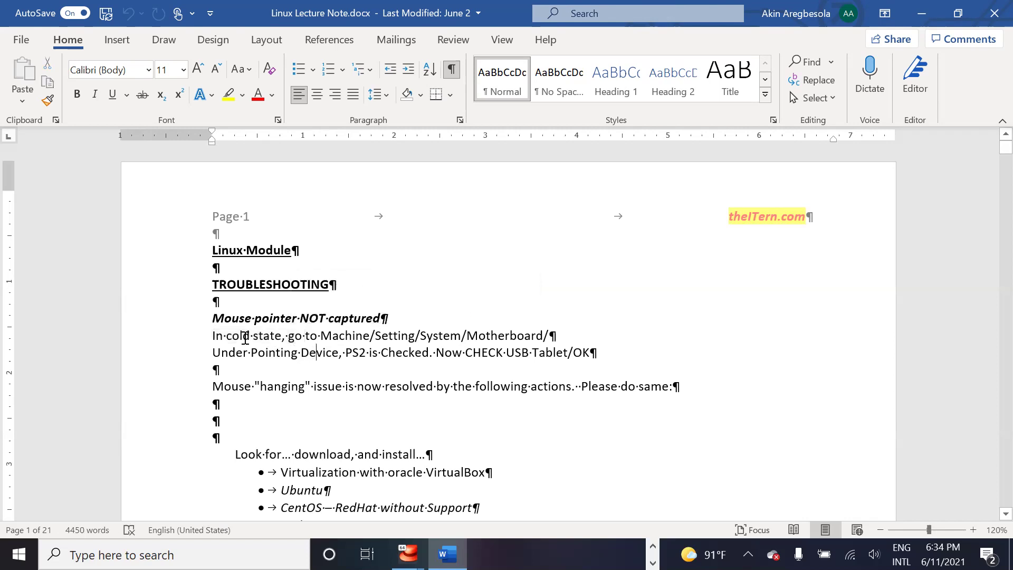
{"action": "left_click_drag", "start_coordinate": [213, 335], "coordinate": [517, 338]}
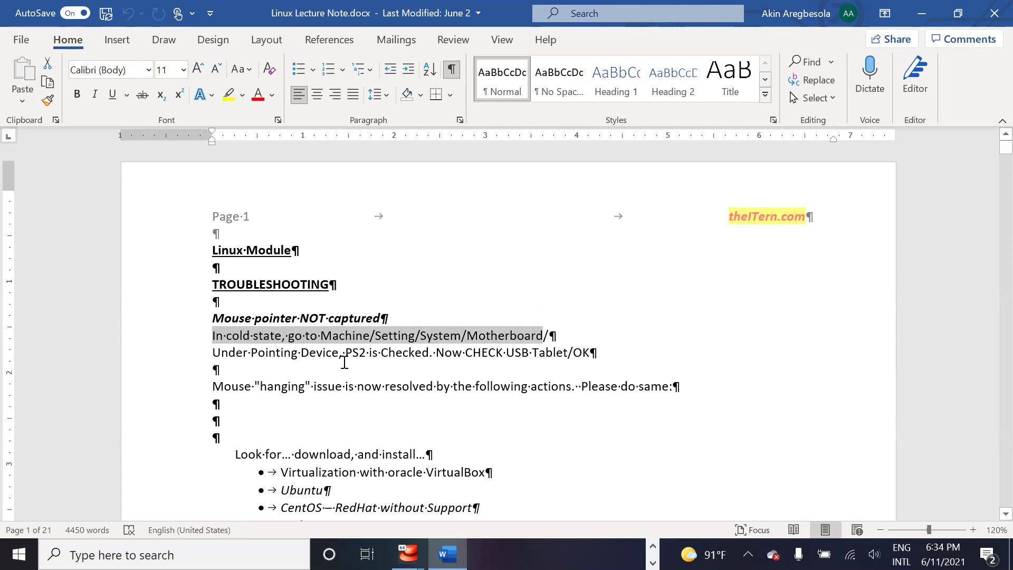
{"action": "left_click", "coordinate": [396, 352]}
{"action": "left_click", "coordinate": [448, 553]}
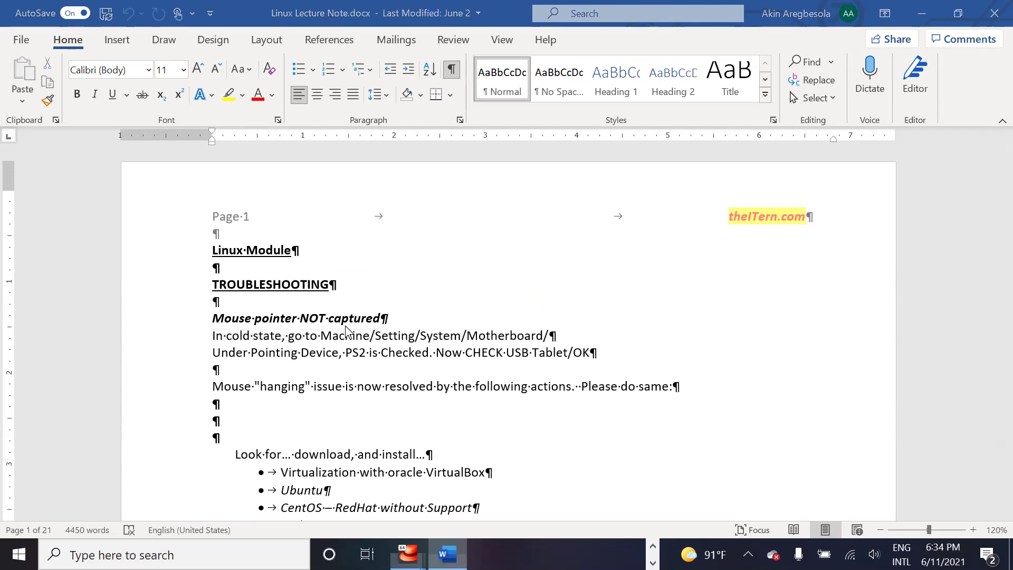
{"action": "left_click", "coordinate": [235, 18]}
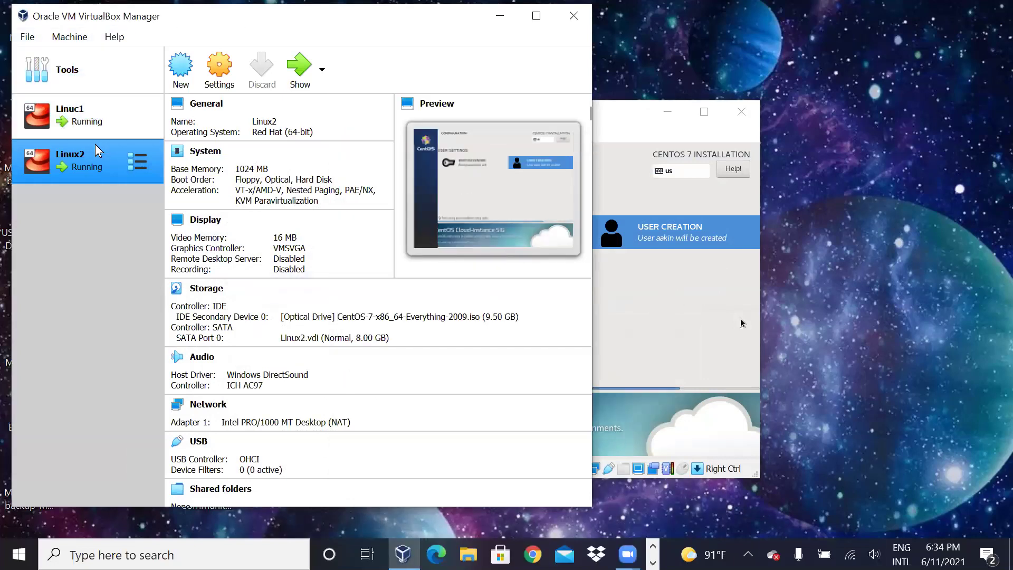
Step: Inspect Linuc1's System motherboard settings, pointing device PS/2 Mouse, and close without changes
{"action": "left_click", "coordinate": [94, 109]}
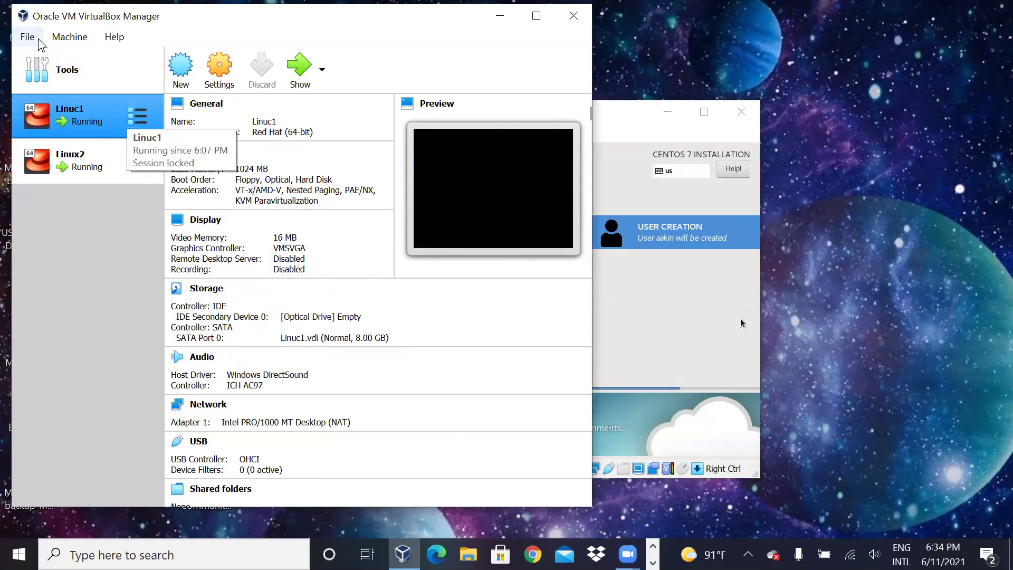
{"action": "left_click", "coordinate": [70, 37]}
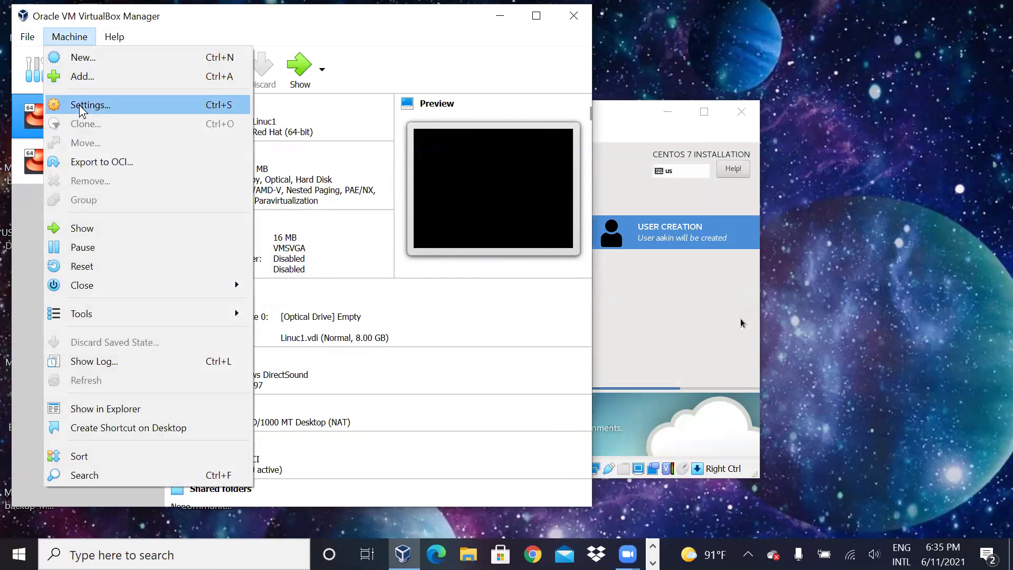
{"action": "key", "text": "Escape"}
{"action": "key", "text": "ctrl+s"}
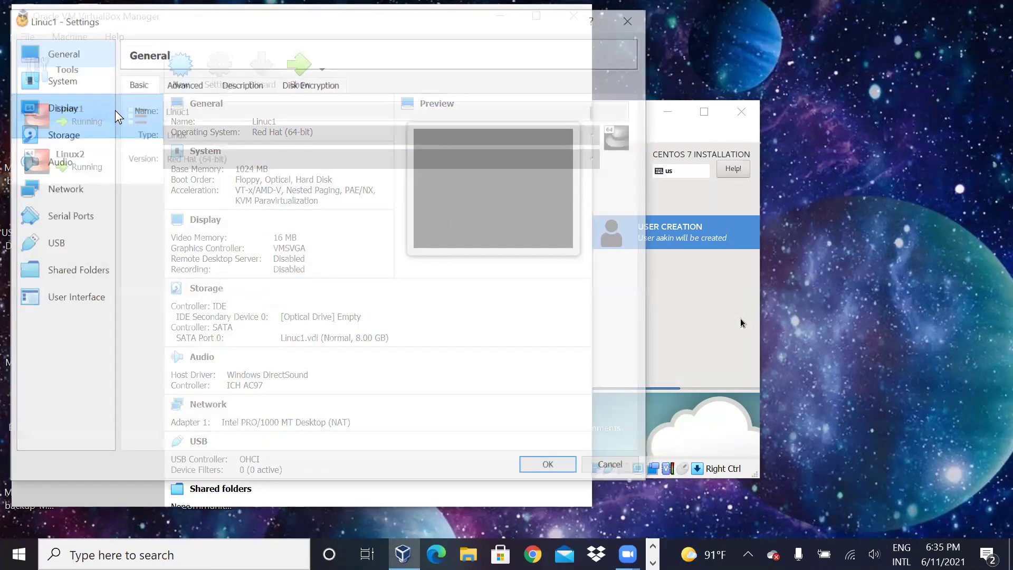
{"action": "left_click", "coordinate": [59, 80]}
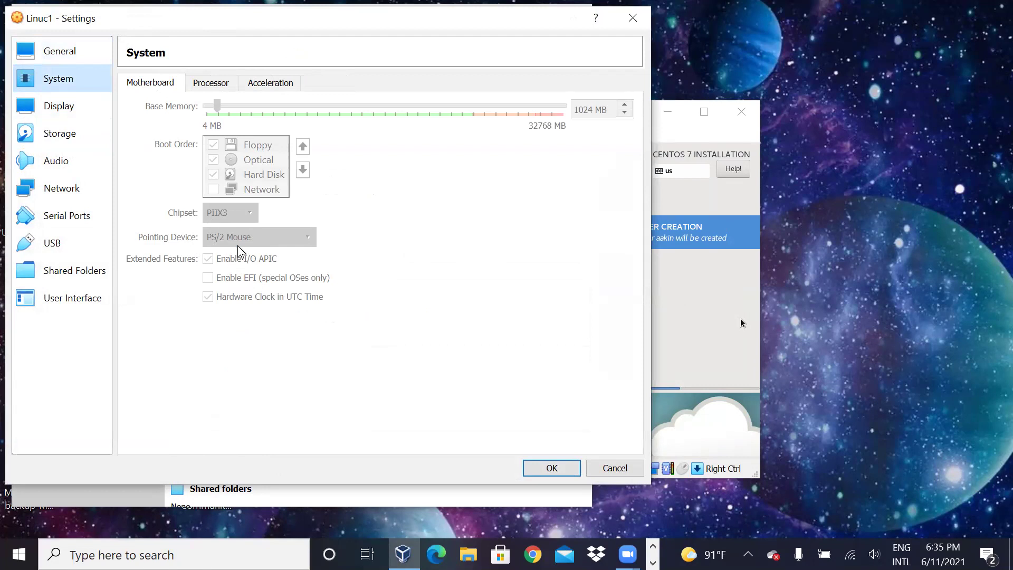
{"action": "left_click", "coordinate": [639, 19]}
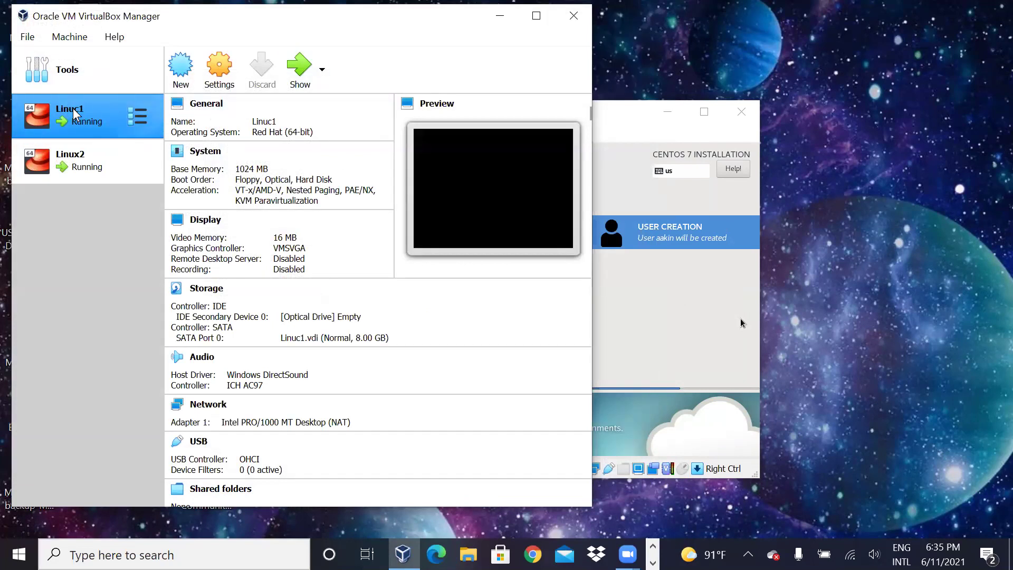
Step: Bring the Linux2 installer window forward and release capture with the right Ctrl host key
{"action": "left_click", "coordinate": [135, 116]}
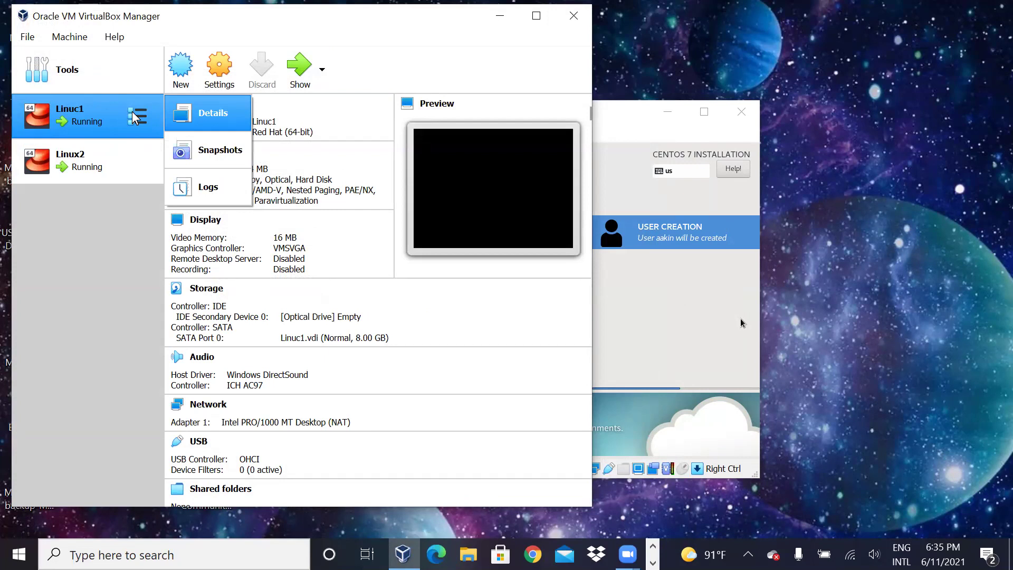
{"action": "left_click", "coordinate": [98, 114]}
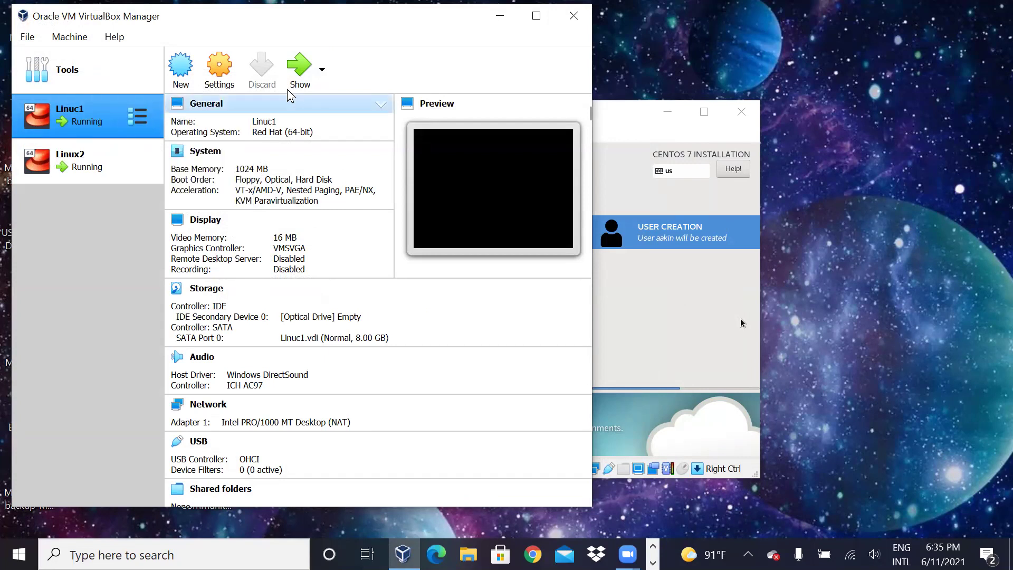
{"action": "left_click", "coordinate": [642, 324]}
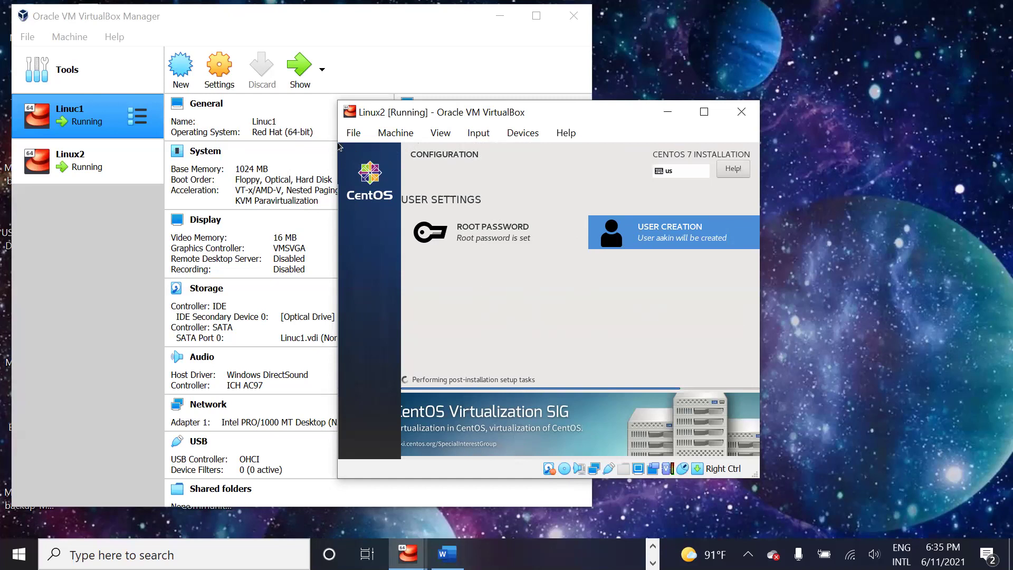
{"action": "key", "text": "Control_R"}
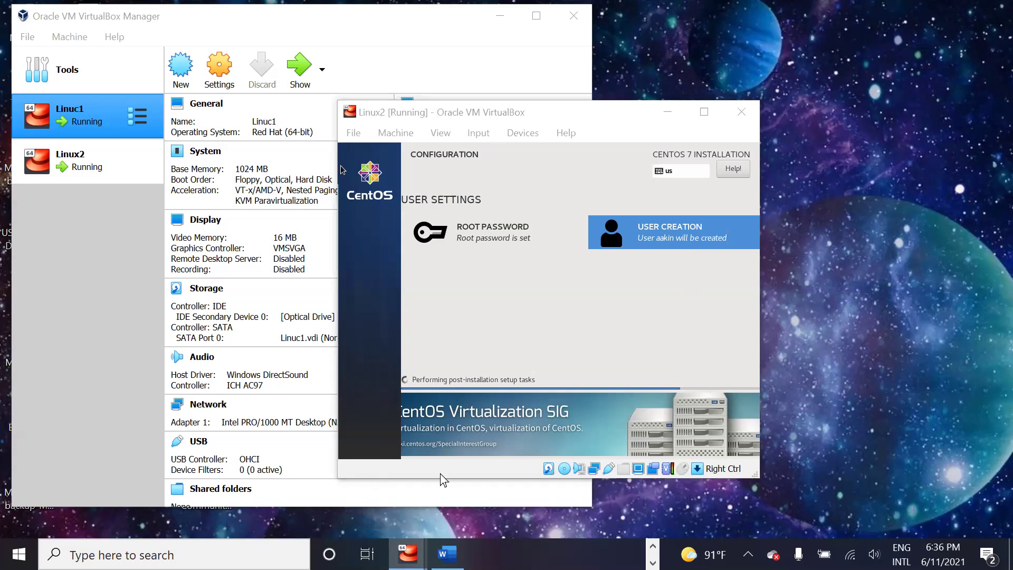
{"action": "mouse_move", "coordinate": [407, 554]}
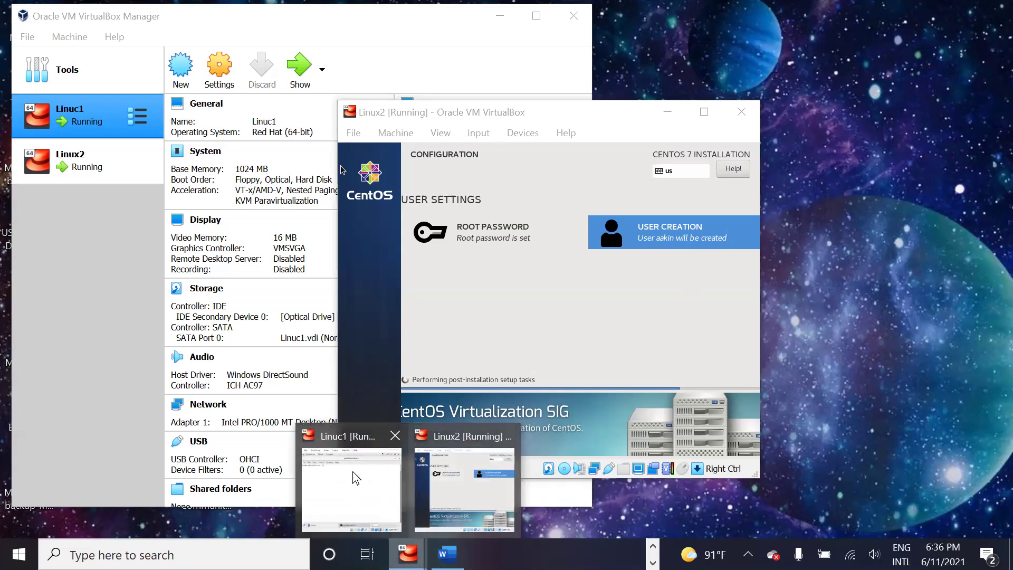
Step: Power off Linuc1 via File > Close with 'Power off the machine' selected
{"action": "left_click", "coordinate": [371, 494]}
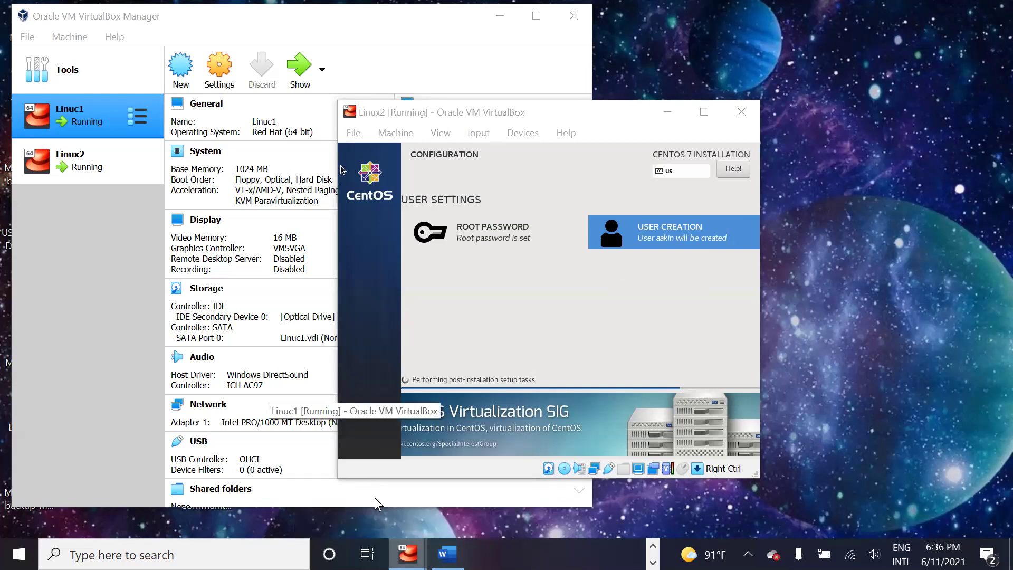
{"action": "left_click", "coordinate": [317, 109]}
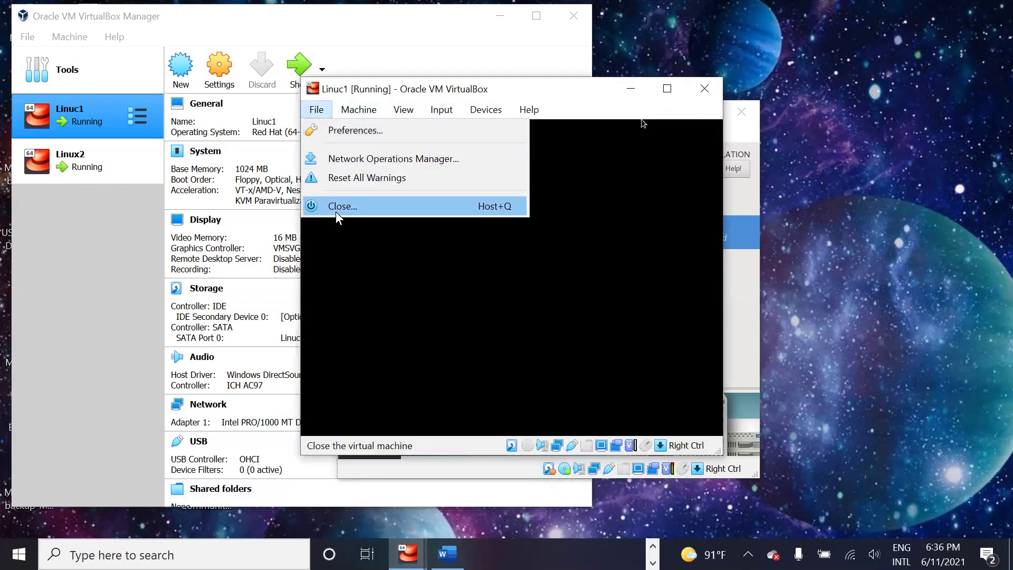
{"action": "left_click", "coordinate": [335, 205]}
{"action": "left_click", "coordinate": [477, 293]}
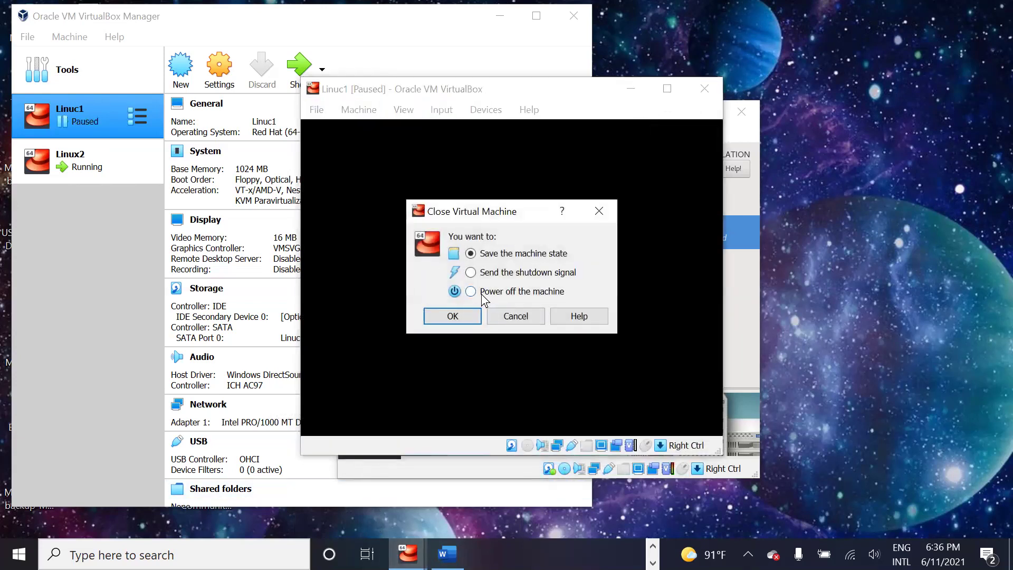
{"action": "left_click", "coordinate": [453, 317]}
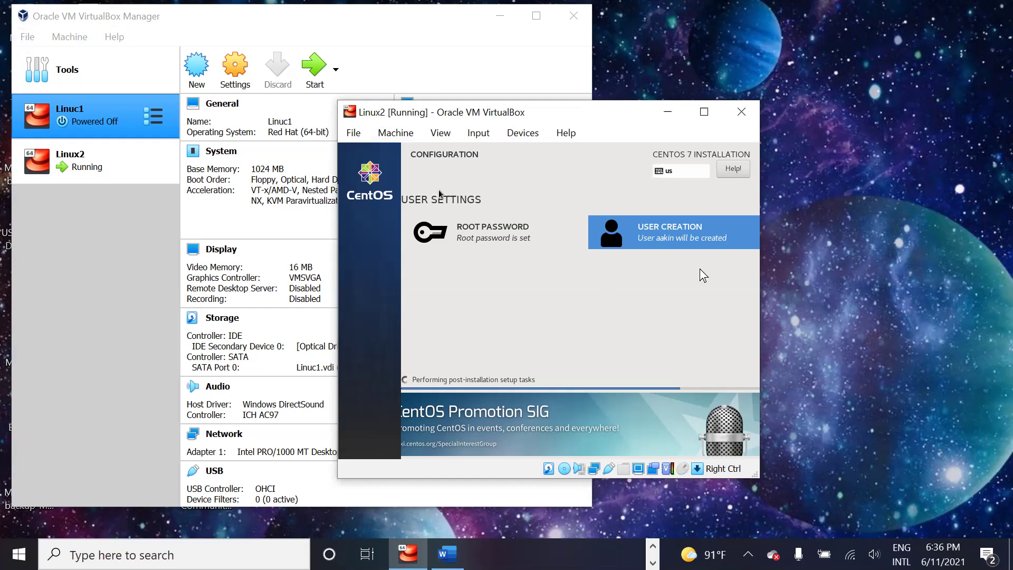
Step: Open Linuc1's System settings and expand the Pointing Device list on the Motherboard tab
{"action": "left_click", "coordinate": [27, 37]}
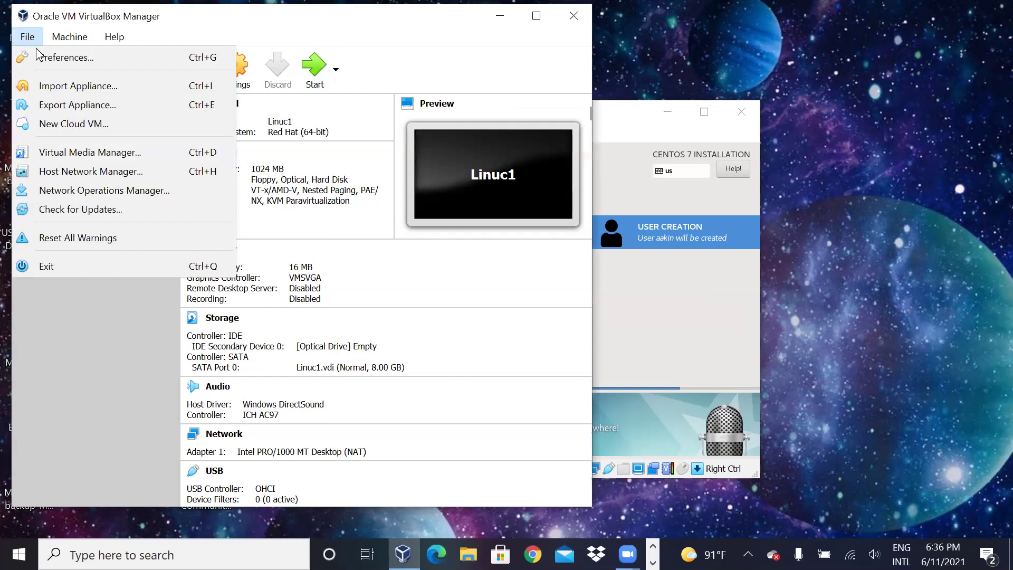
{"action": "mouse_move", "coordinate": [72, 42]}
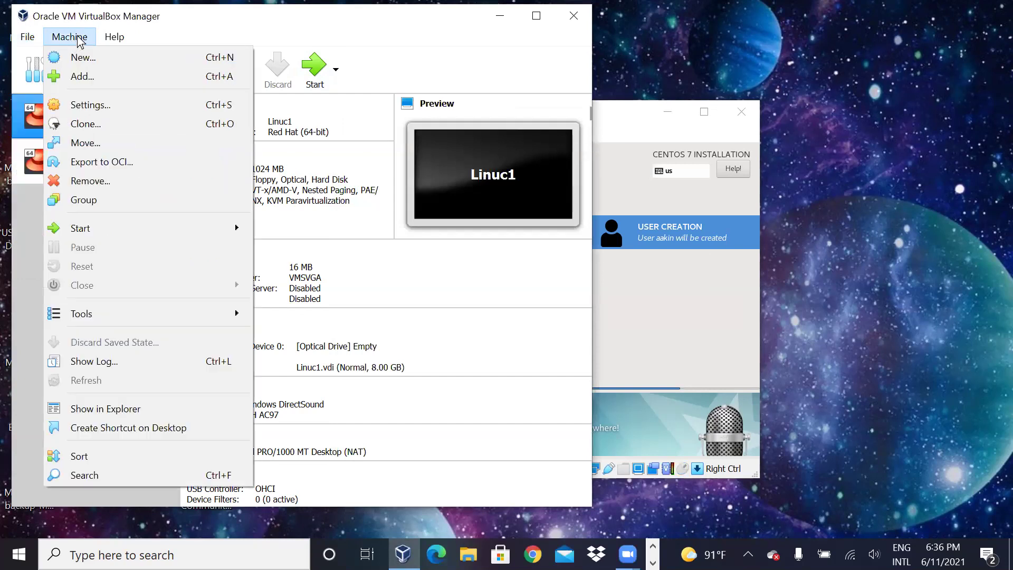
{"action": "left_click", "coordinate": [78, 40]}
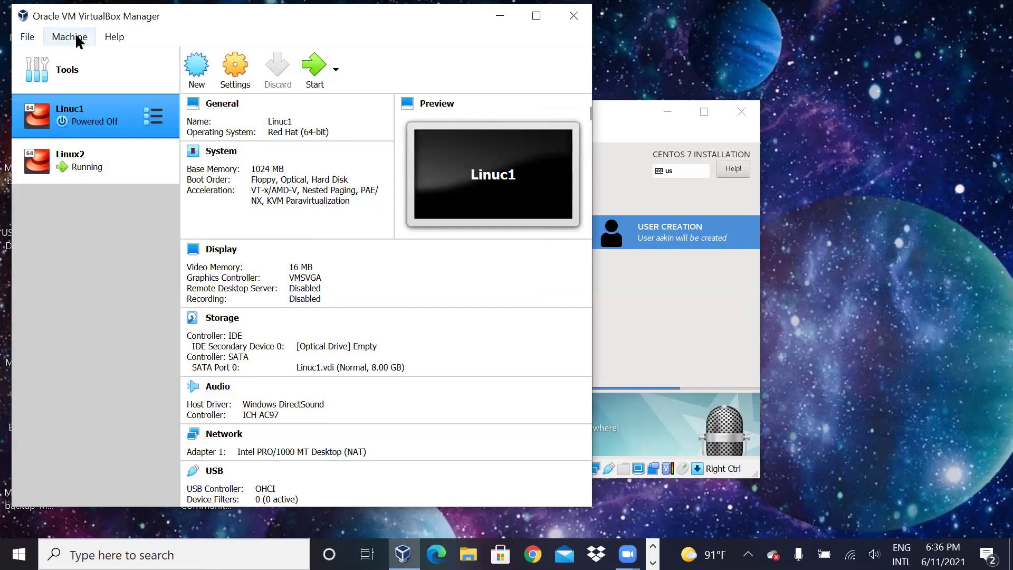
{"action": "left_click", "coordinate": [79, 39]}
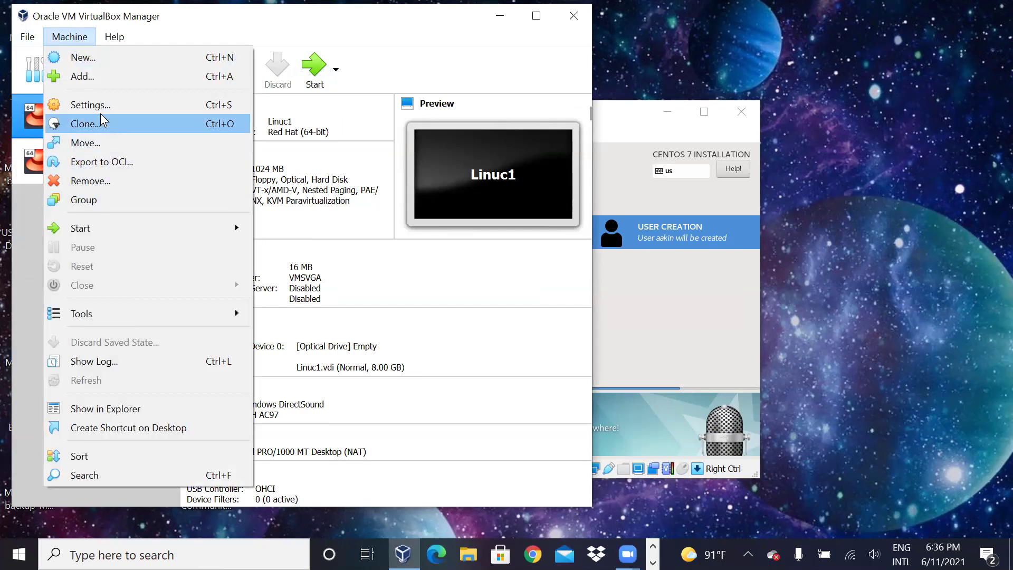
{"action": "key", "text": "Escape"}
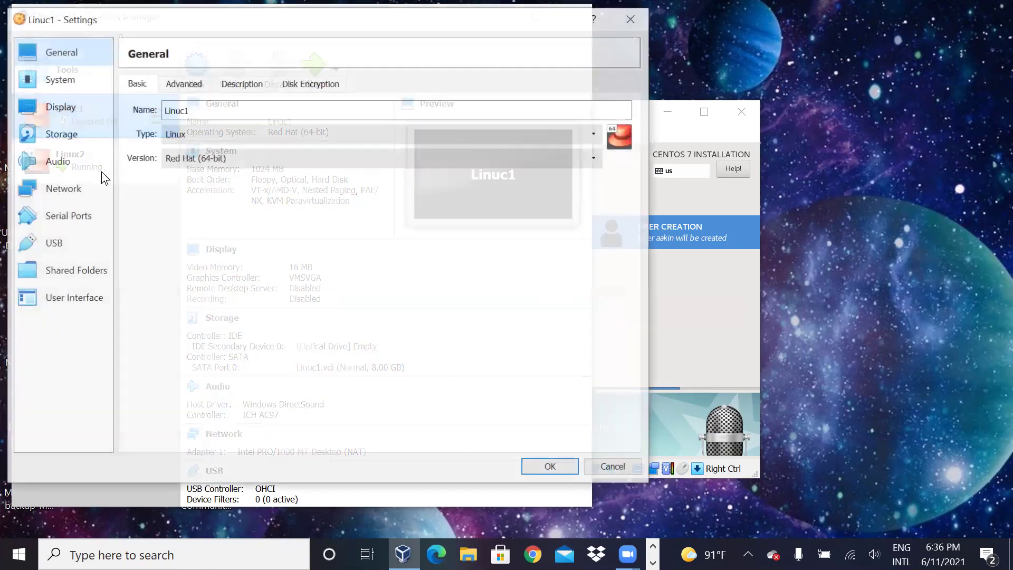
{"action": "left_click", "coordinate": [62, 82]}
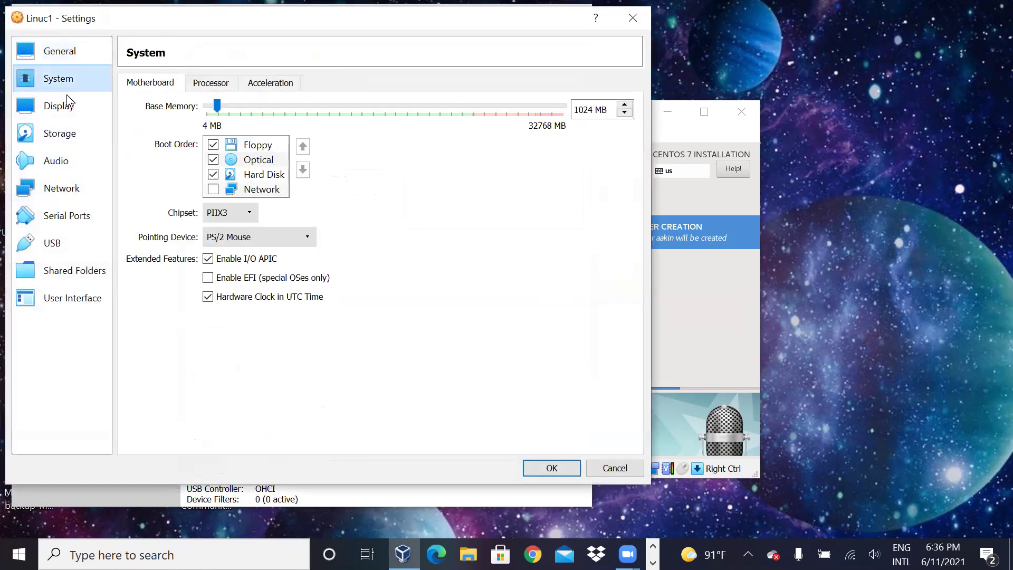
{"action": "left_click", "coordinate": [257, 235]}
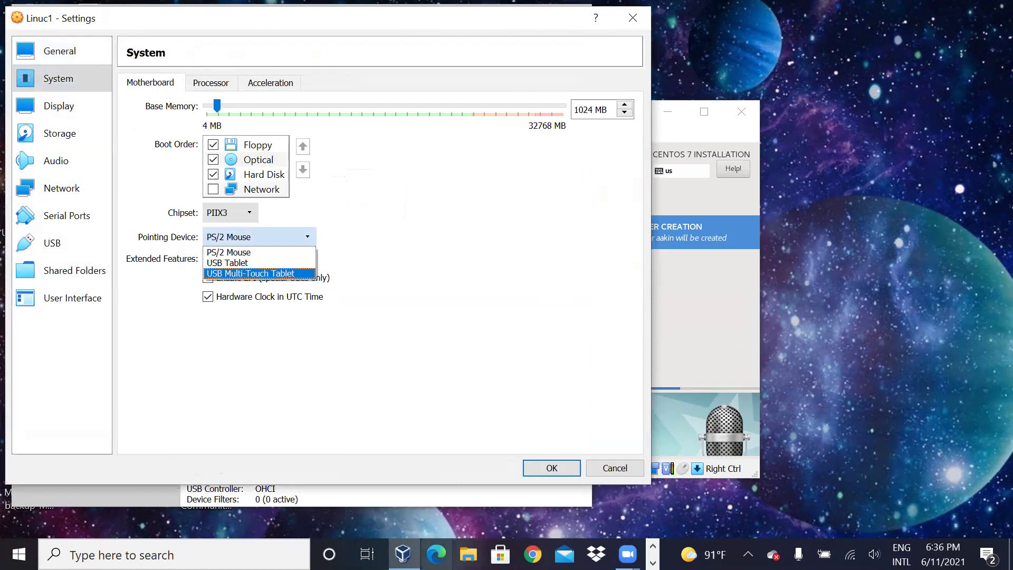
{"action": "mouse_move", "coordinate": [403, 555]}
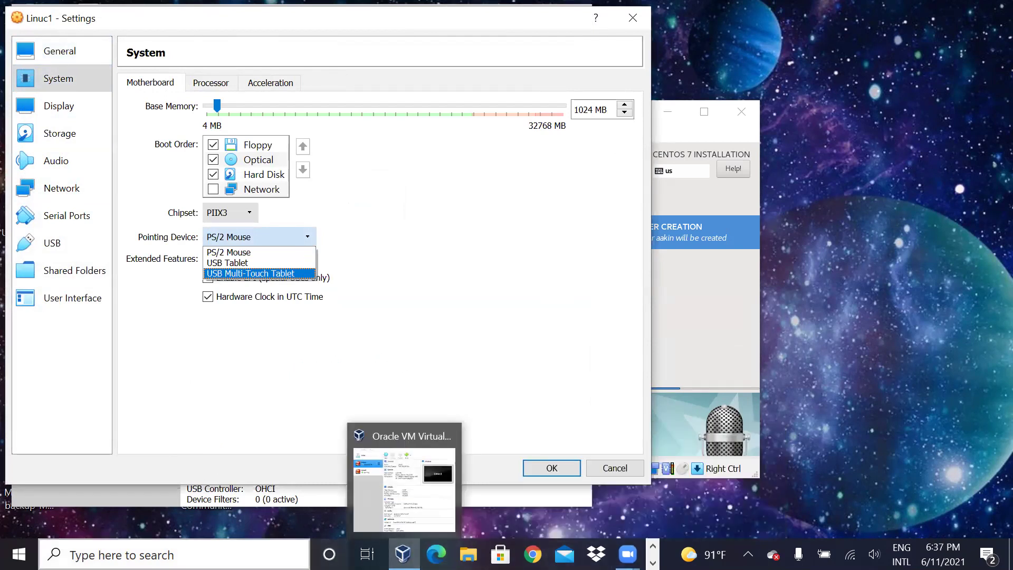
Step: Switch to Word and highlight 'PS2 is Checked.' in the mouse-pointer troubleshooting note
{"action": "key", "text": "super"}
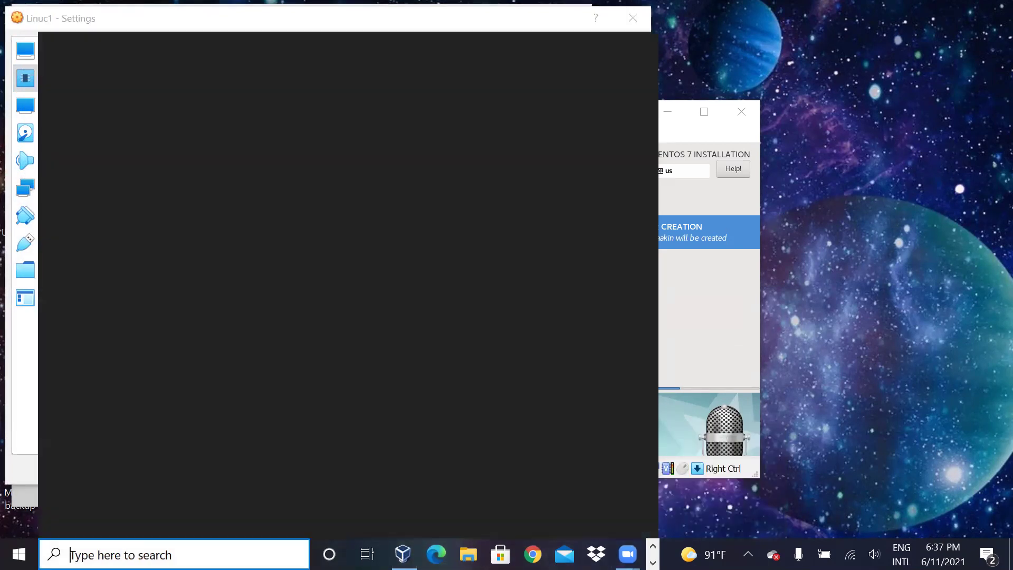
{"action": "key", "text": "Escape"}
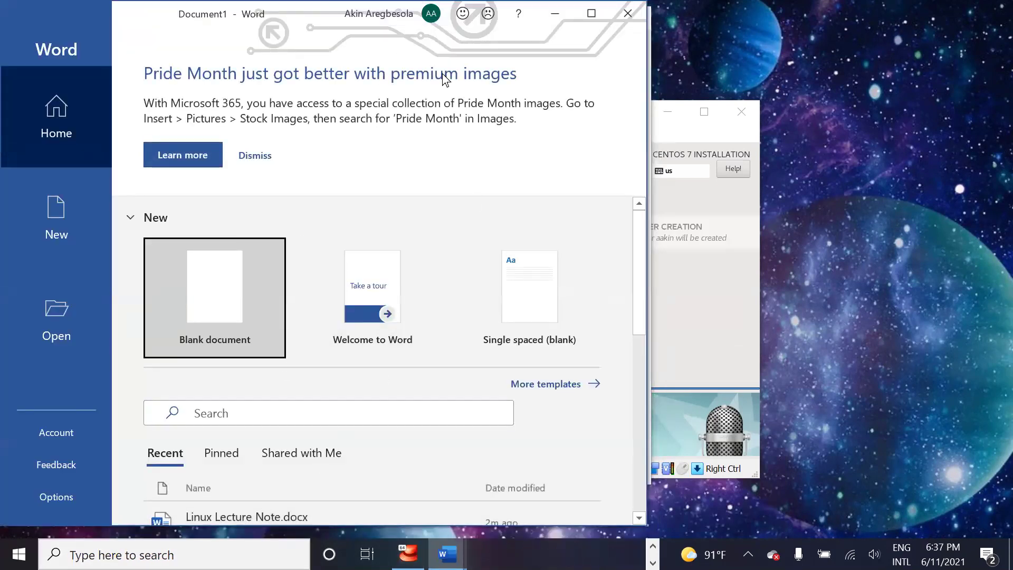
{"action": "key", "text": "alt+Tab"}
{"action": "key", "text": "alt+Tab"}
{"action": "key", "text": "alt+Tab"}
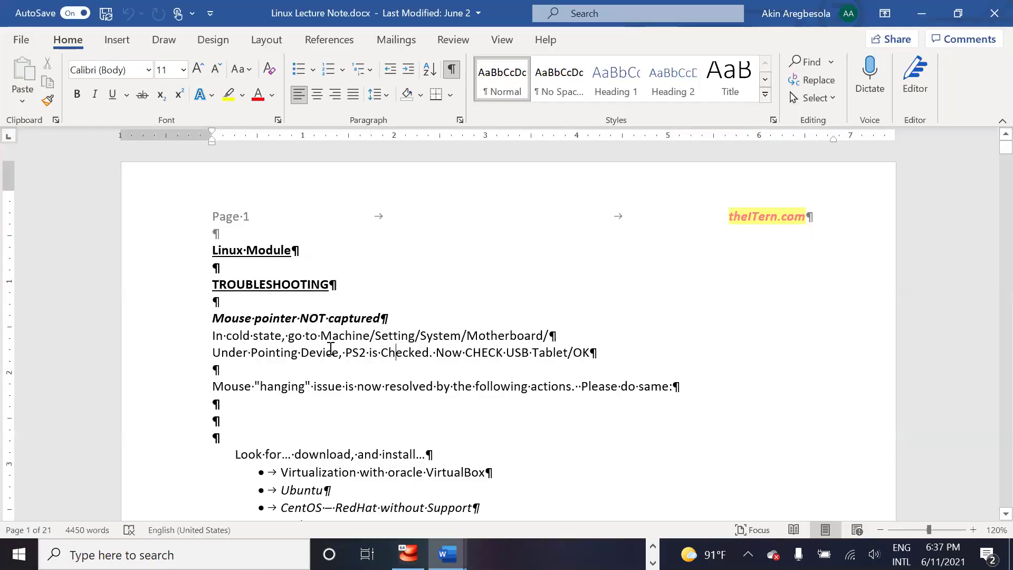
{"action": "left_click_drag", "start_coordinate": [346, 353], "coordinate": [395, 352]}
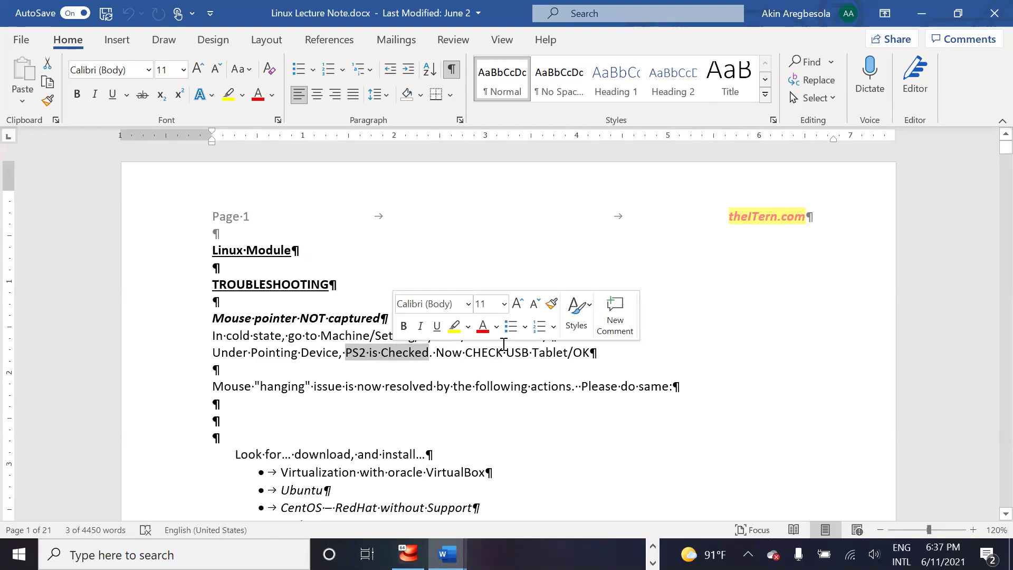
{"action": "left_click", "coordinate": [758, 362]}
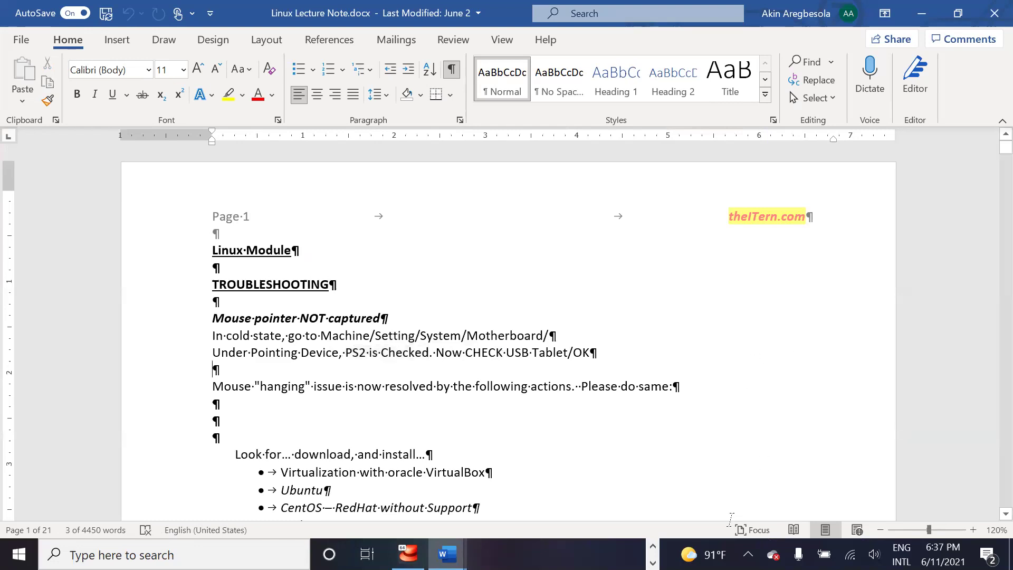
{"action": "mouse_move", "coordinate": [446, 554]}
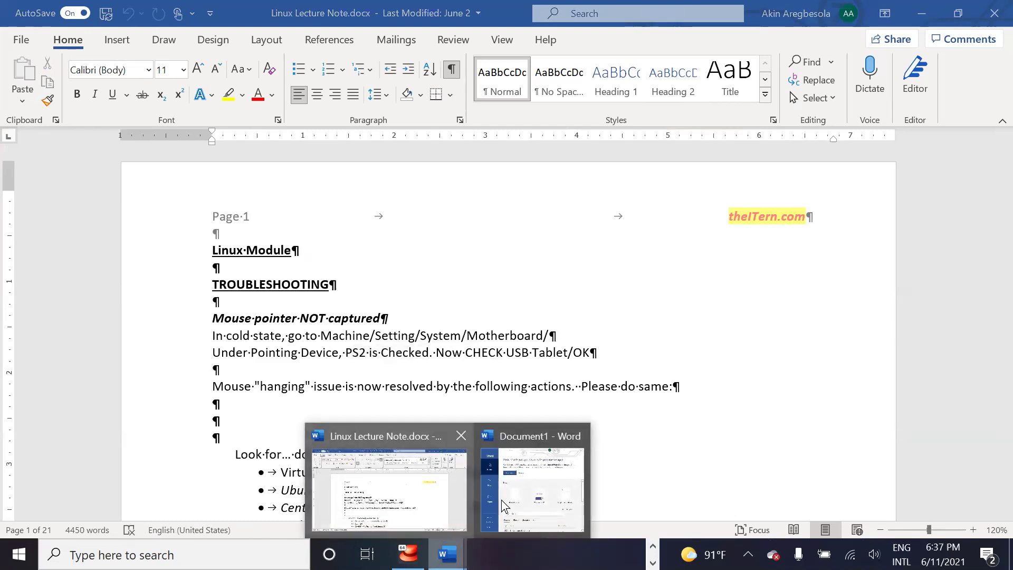
Step: Change Linuc1's pointing device from PS/2 Mouse to USB Tablet, confirm with OK, and close
{"action": "left_click", "coordinate": [408, 553]}
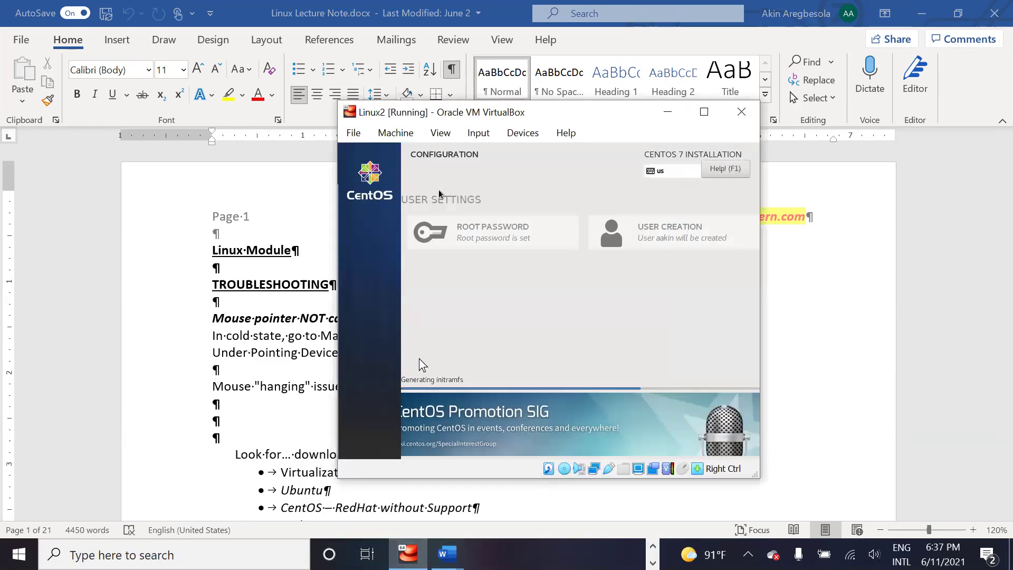
{"action": "left_click", "coordinate": [846, 355]}
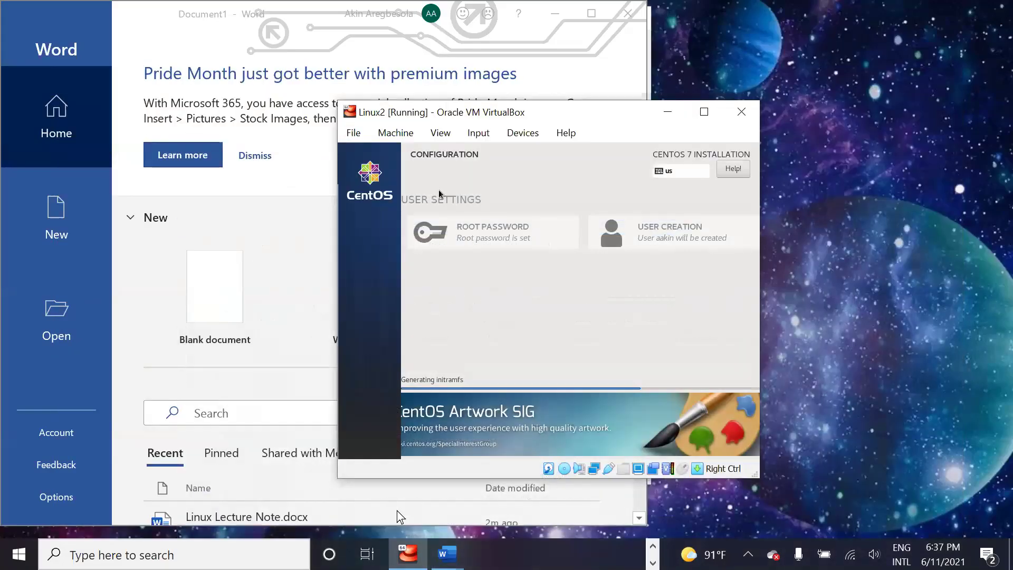
{"action": "left_click", "coordinate": [408, 554]}
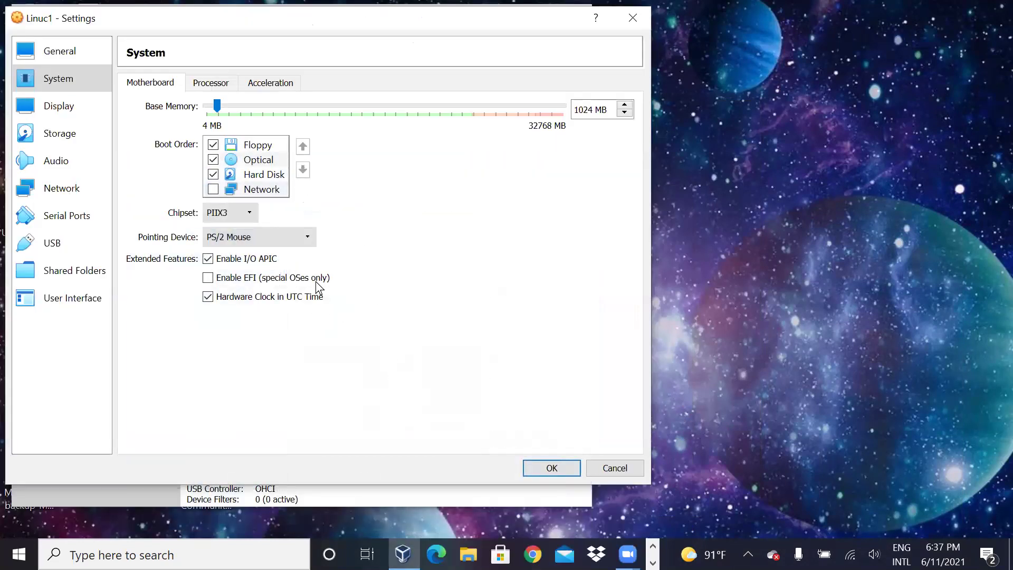
{"action": "left_click", "coordinate": [248, 240]}
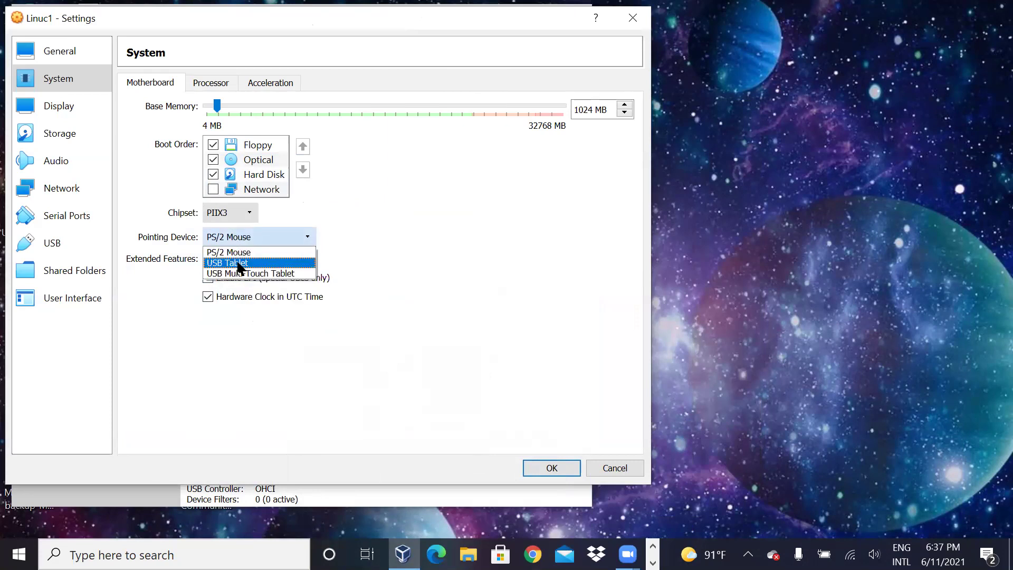
{"action": "left_click", "coordinate": [240, 264]}
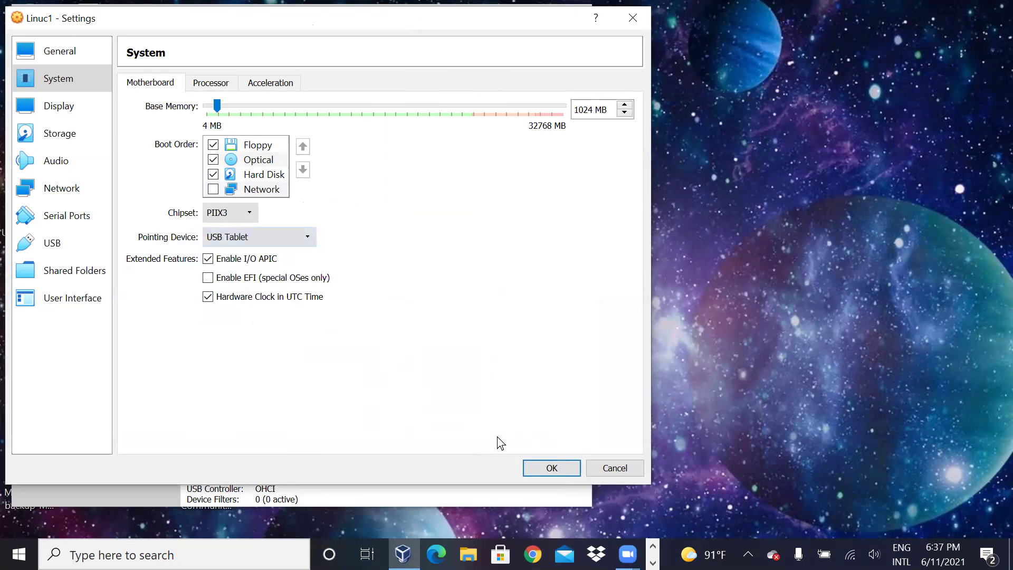
{"action": "left_click", "coordinate": [551, 466]}
{"action": "left_click", "coordinate": [633, 19]}
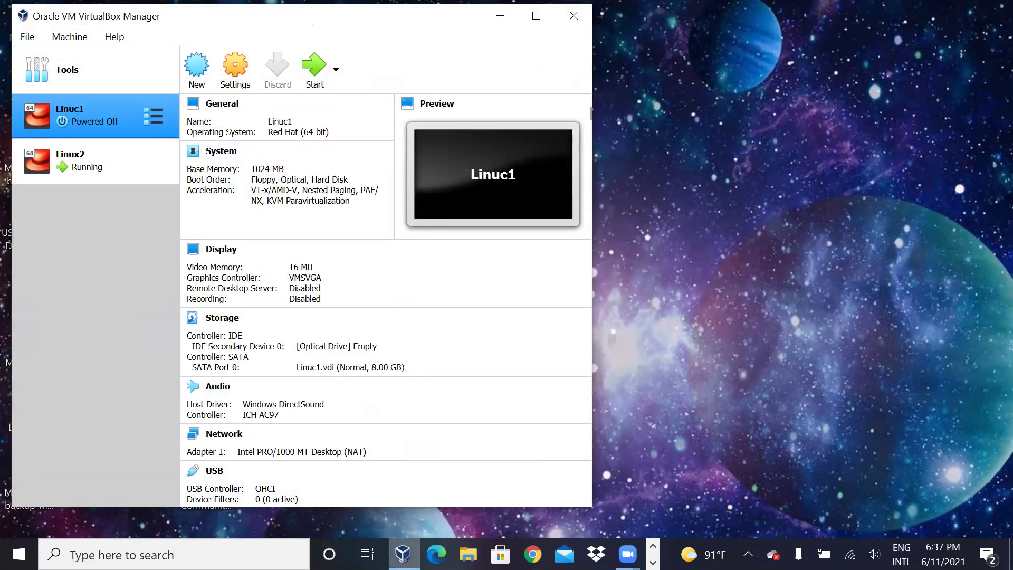
Step: Switch from VirtualBox Manager back to Linux Lecture Note.docx in Word using Alt+Tab
{"action": "mouse_move", "coordinate": [403, 554]}
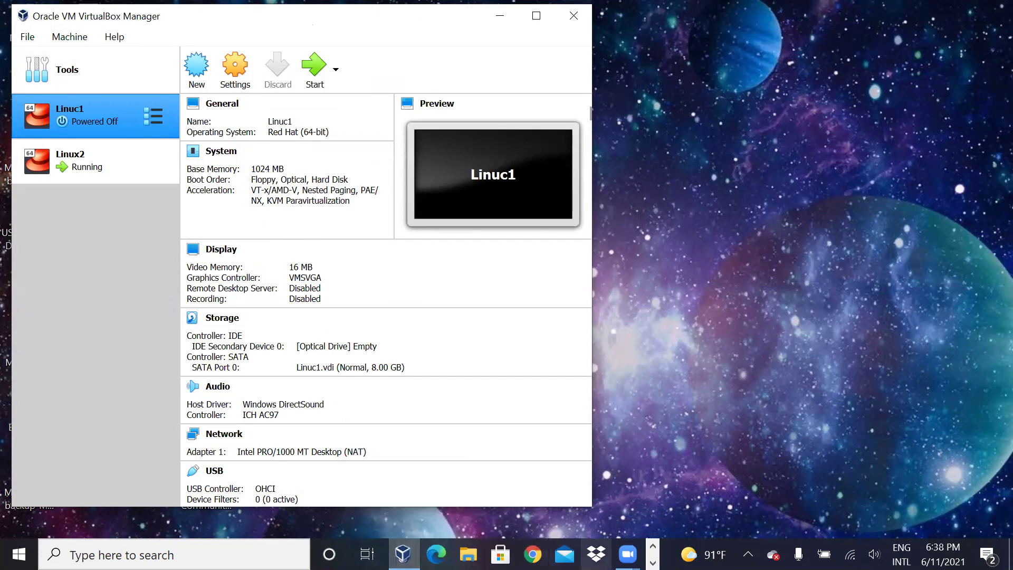
{"action": "left_click", "coordinate": [652, 546]}
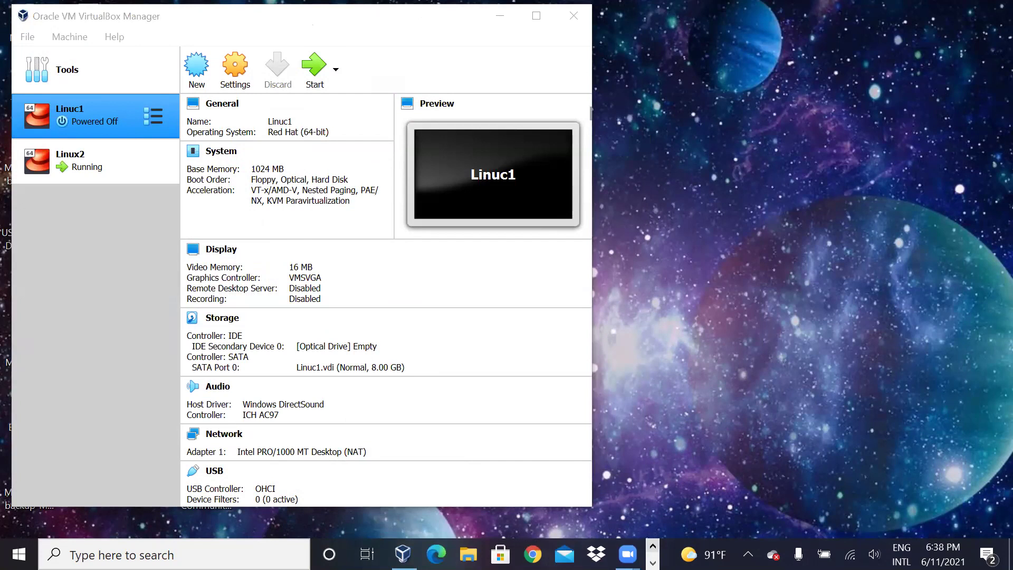
{"action": "left_click", "coordinate": [204, 548]}
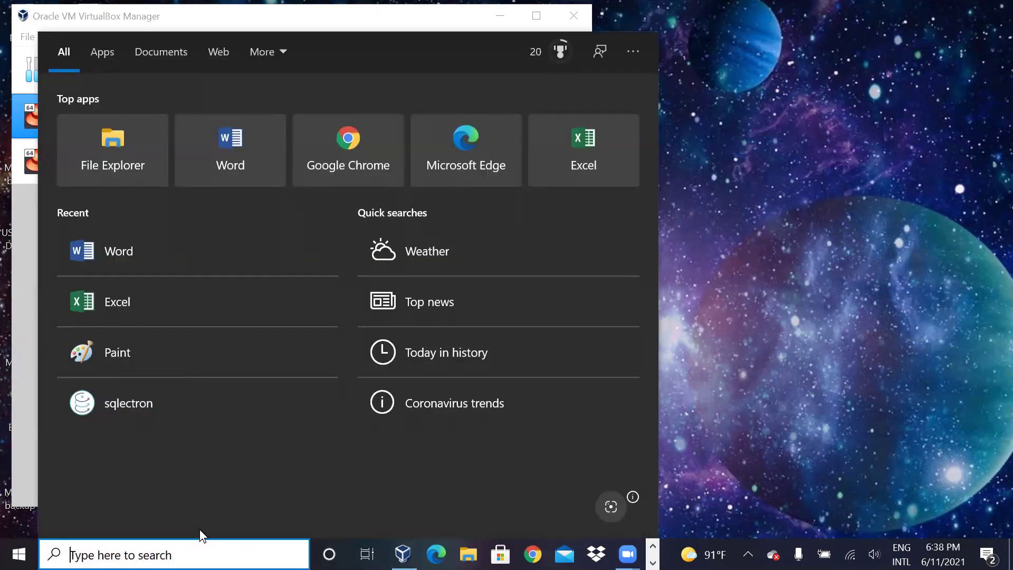
{"action": "key", "text": "alt+Tab"}
{"action": "key", "text": "Tab"}
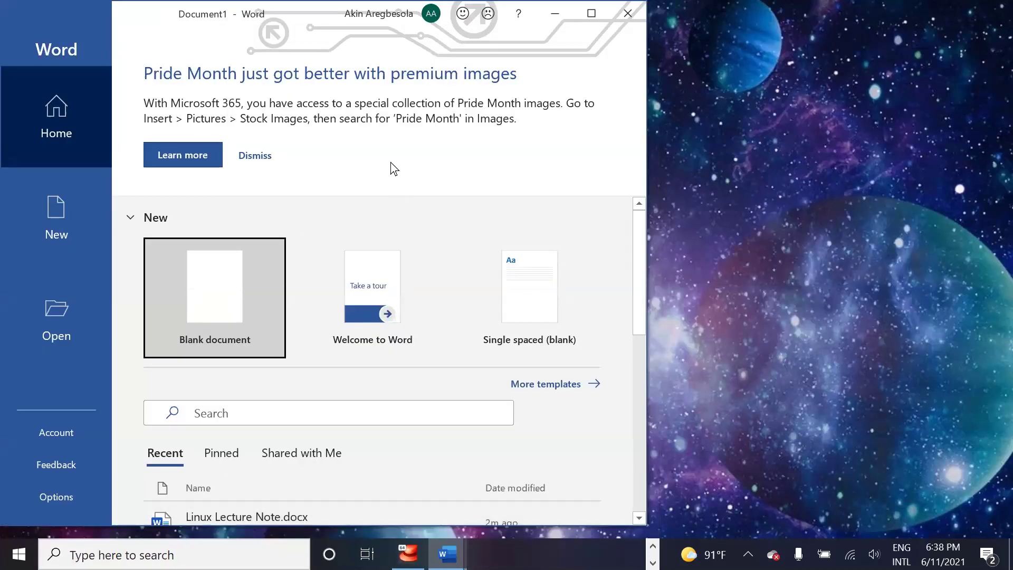
{"action": "key", "text": "alt+Tab"}
{"action": "key", "text": "Tab"}
{"action": "key", "text": "Tab"}
{"action": "key", "text": "Tab"}
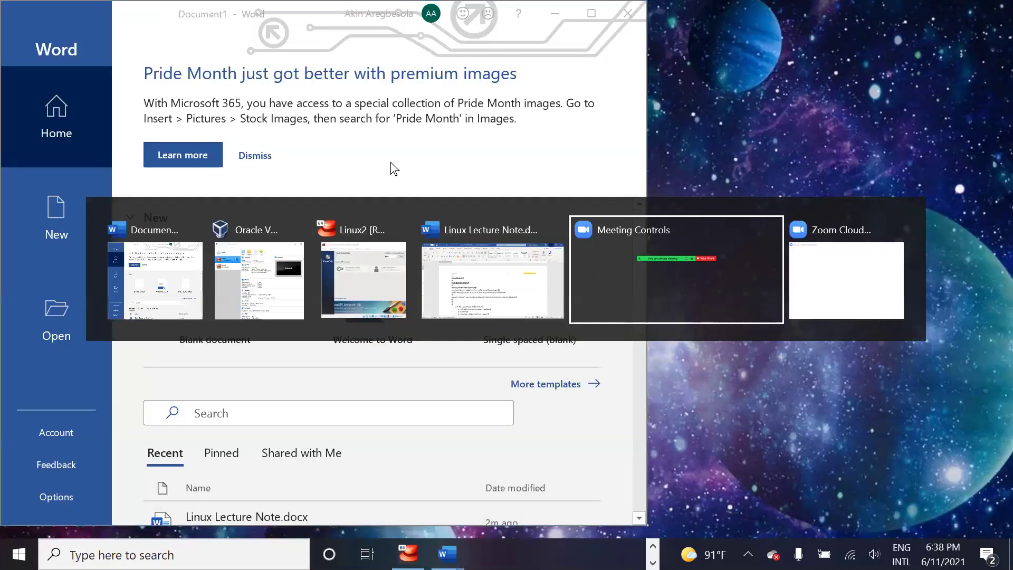
{"action": "key", "text": "Tab"}
{"action": "key", "text": "Tab"}
{"action": "key", "text": "Tab"}
{"action": "key", "text": "Tab"}
{"action": "key", "text": "Tab"}
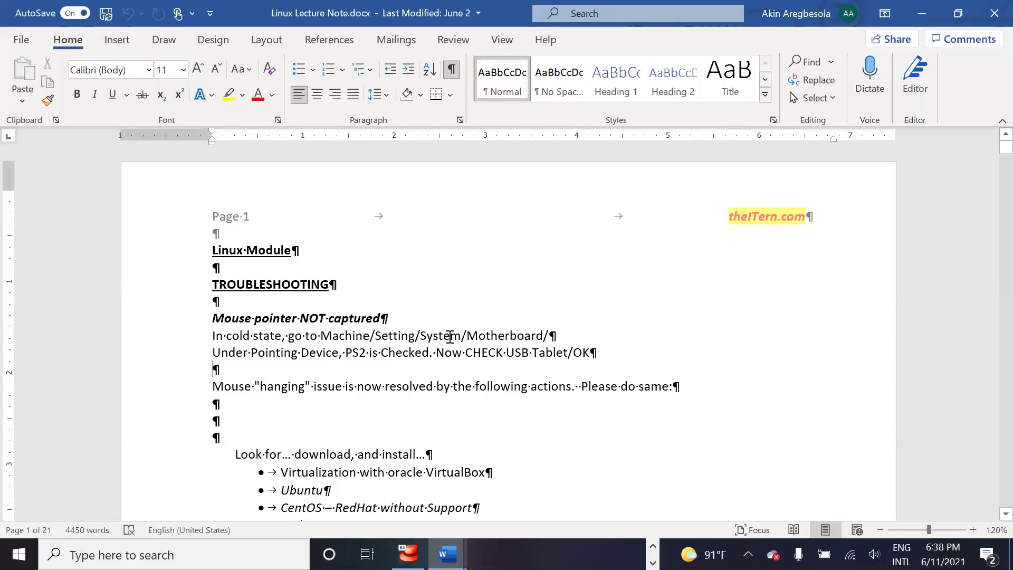
{"action": "left_click", "coordinate": [175, 393]}
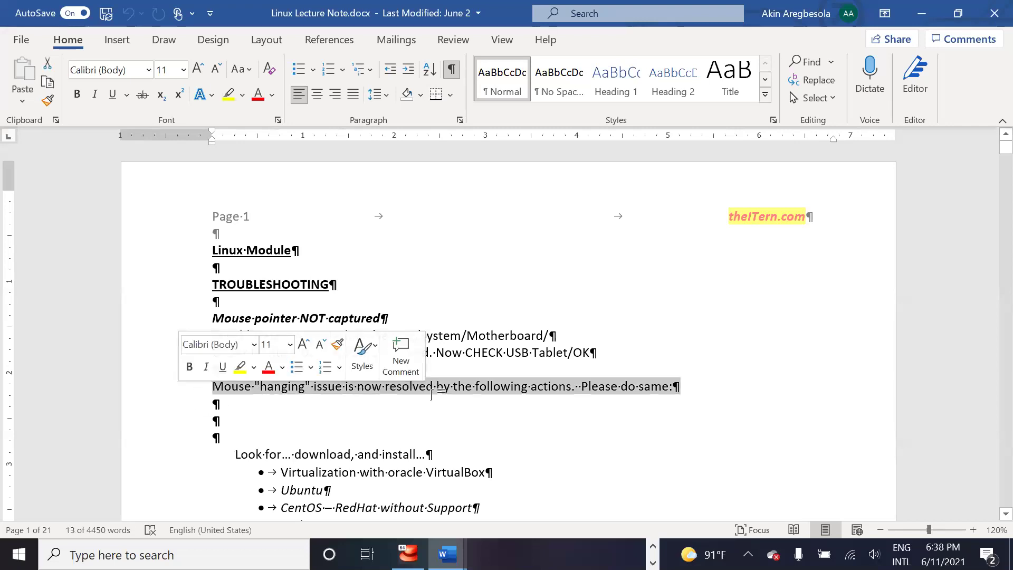
{"action": "left_click", "coordinate": [555, 387]}
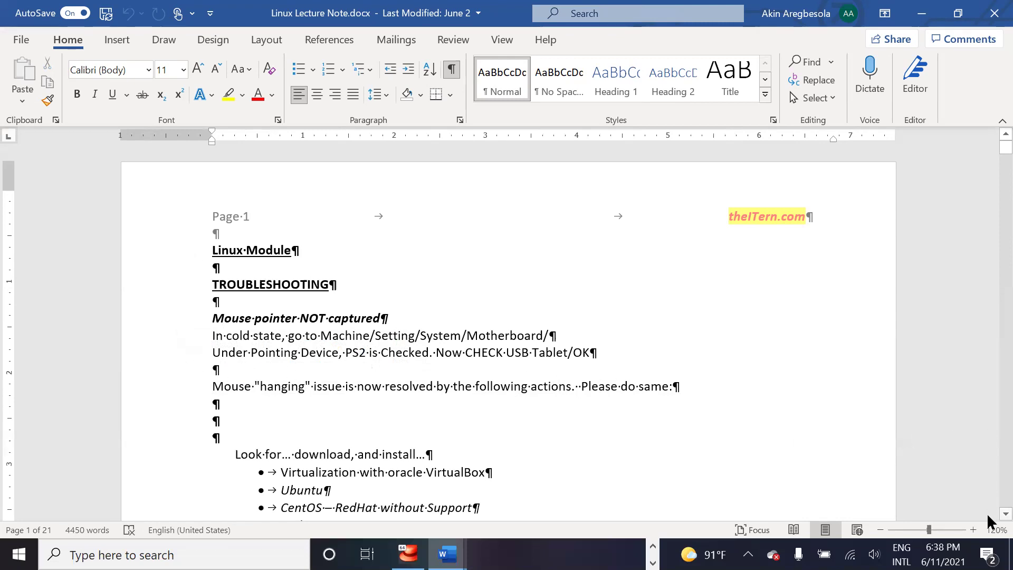
{"action": "scroll", "coordinate": [987, 514], "scroll_direction": "down", "scroll_amount": 3}
{"action": "scroll", "coordinate": [987, 513], "scroll_direction": "down", "scroll_amount": 3}
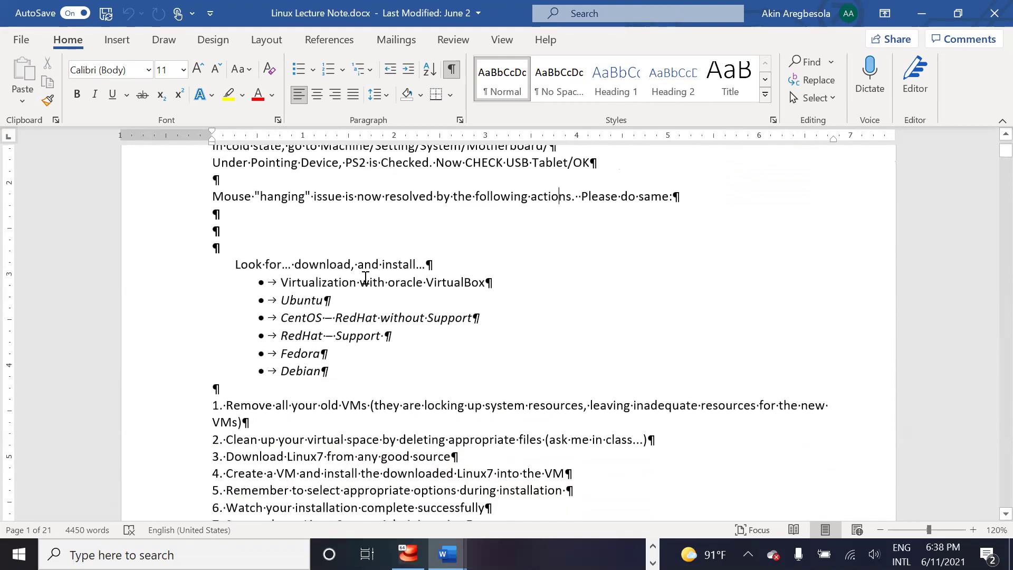
{"action": "left_click", "coordinate": [517, 279]}
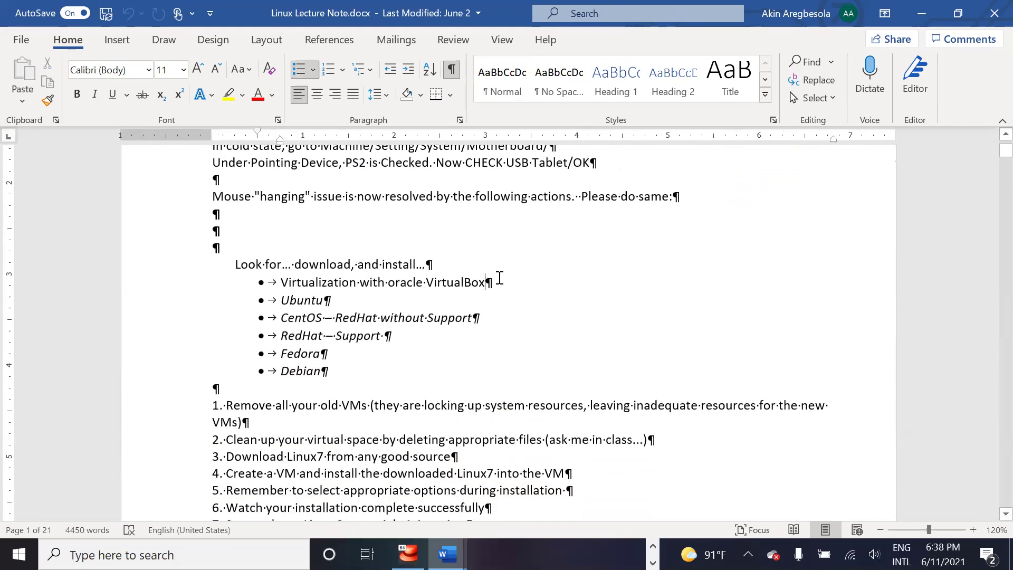
{"action": "left_click", "coordinate": [269, 234]}
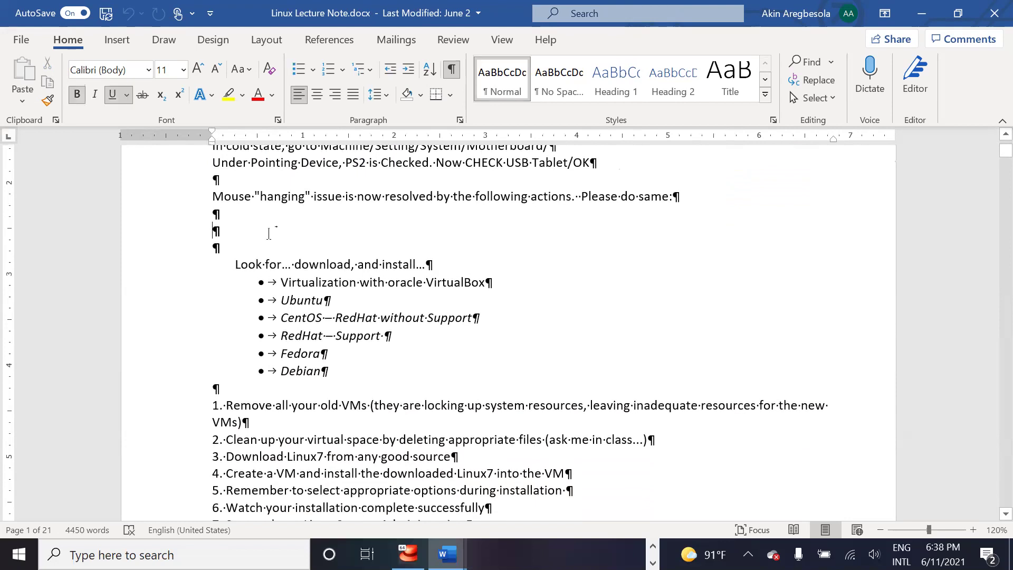
{"action": "key", "text": "BackSpace"}
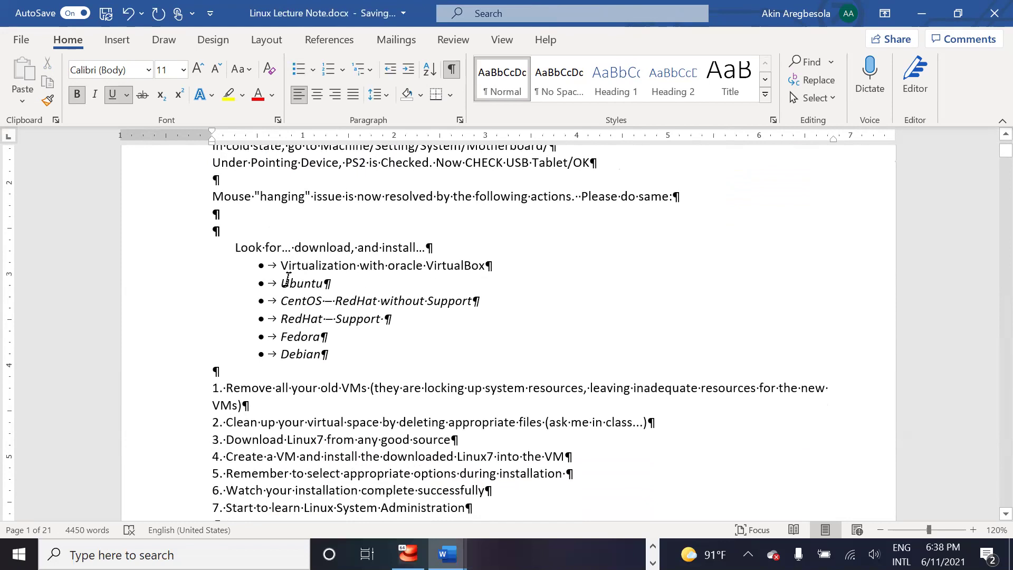
{"action": "triple_click", "coordinate": [336, 278]}
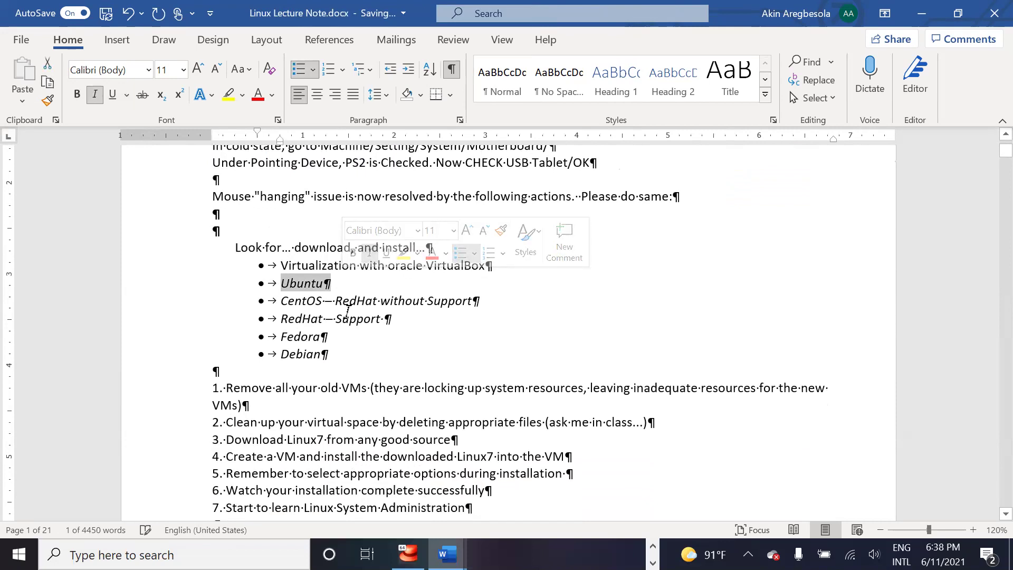
{"action": "left_click_drag", "start_coordinate": [281, 301], "coordinate": [342, 332]}
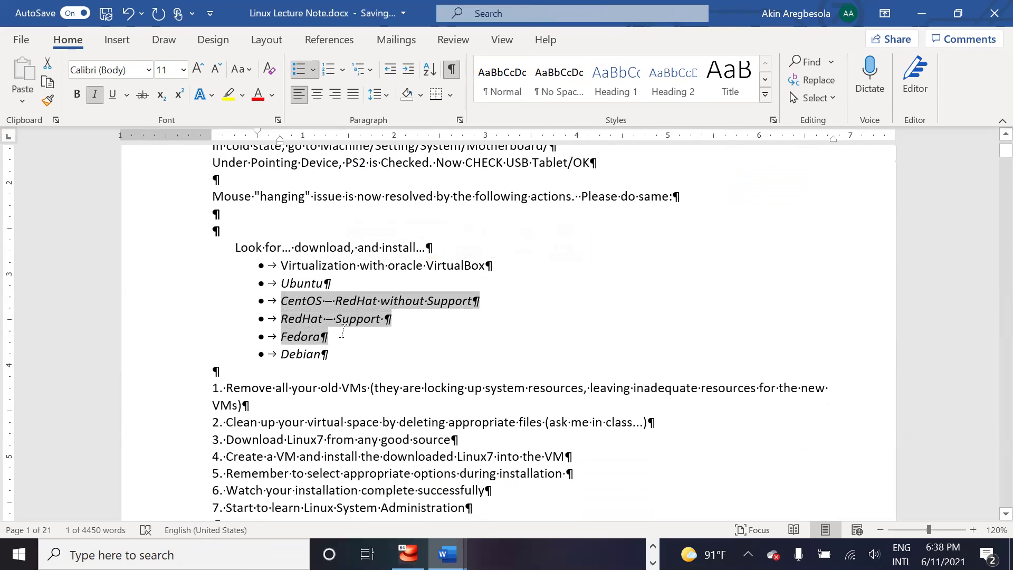
{"action": "left_click", "coordinate": [416, 330]}
{"action": "left_click_drag", "start_coordinate": [282, 300], "coordinate": [452, 307]}
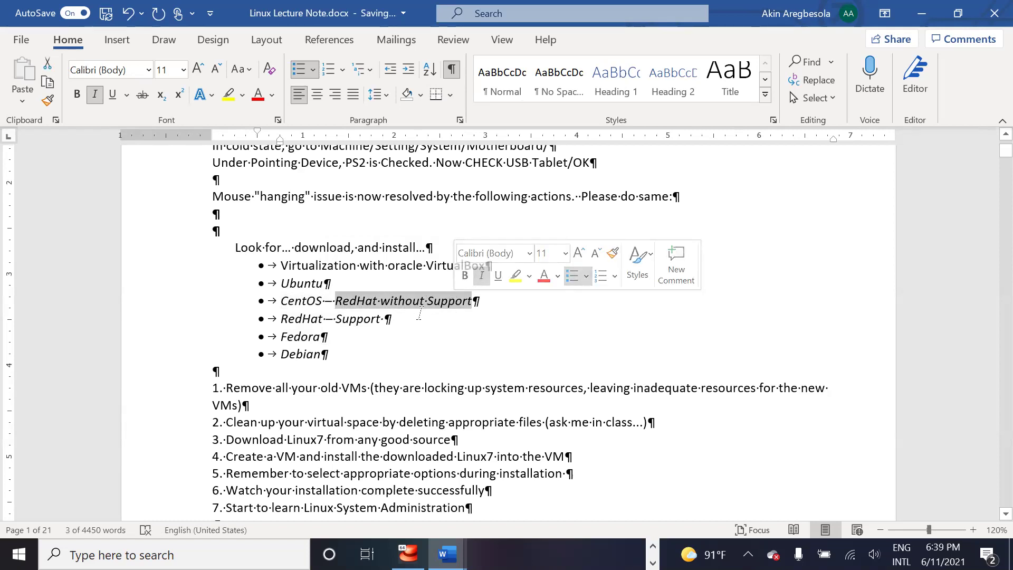
{"action": "left_click", "coordinate": [400, 315]}
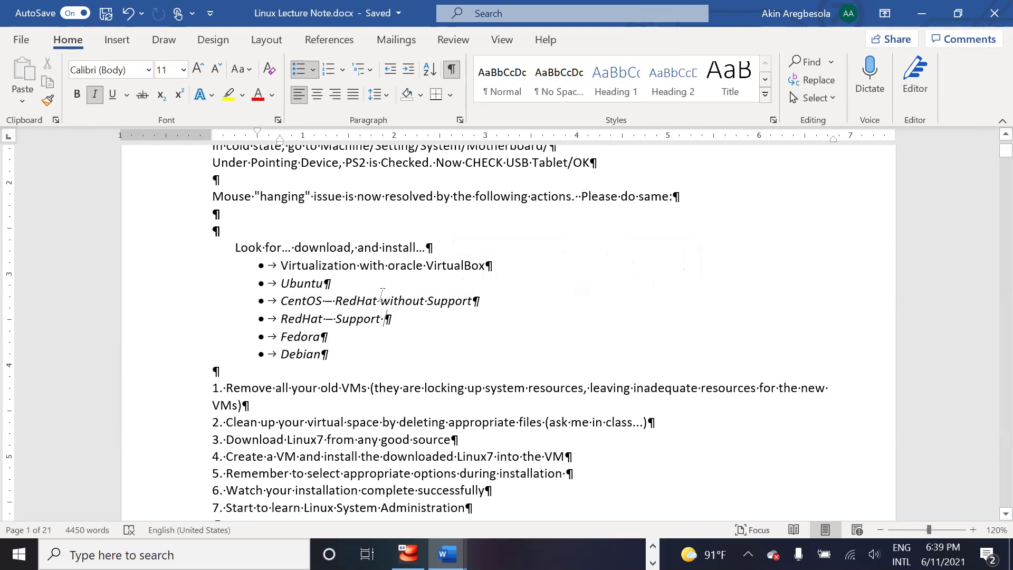
{"action": "left_click_drag", "start_coordinate": [284, 302], "coordinate": [443, 304]}
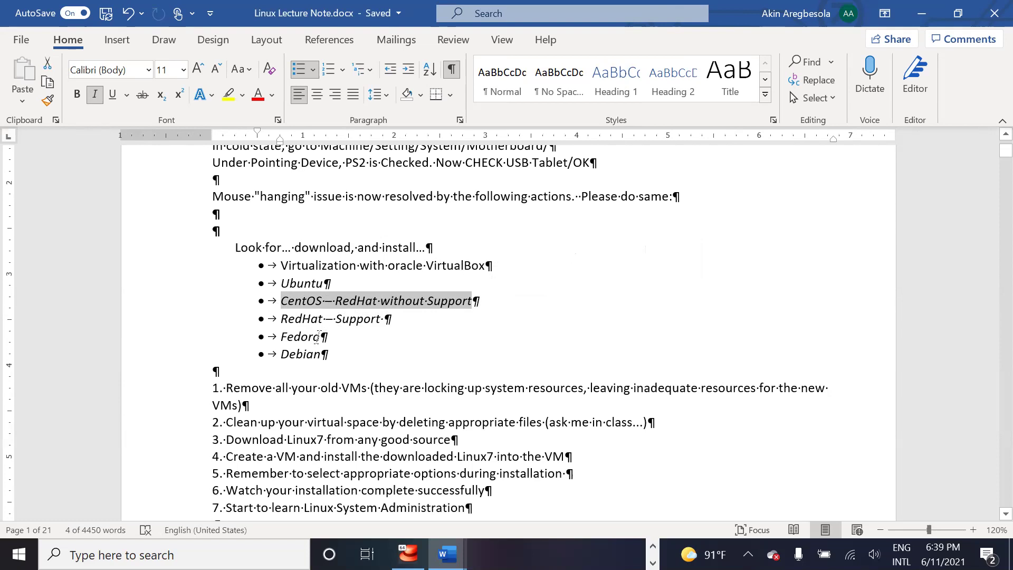
{"action": "left_click_drag", "start_coordinate": [283, 338], "coordinate": [324, 339]}
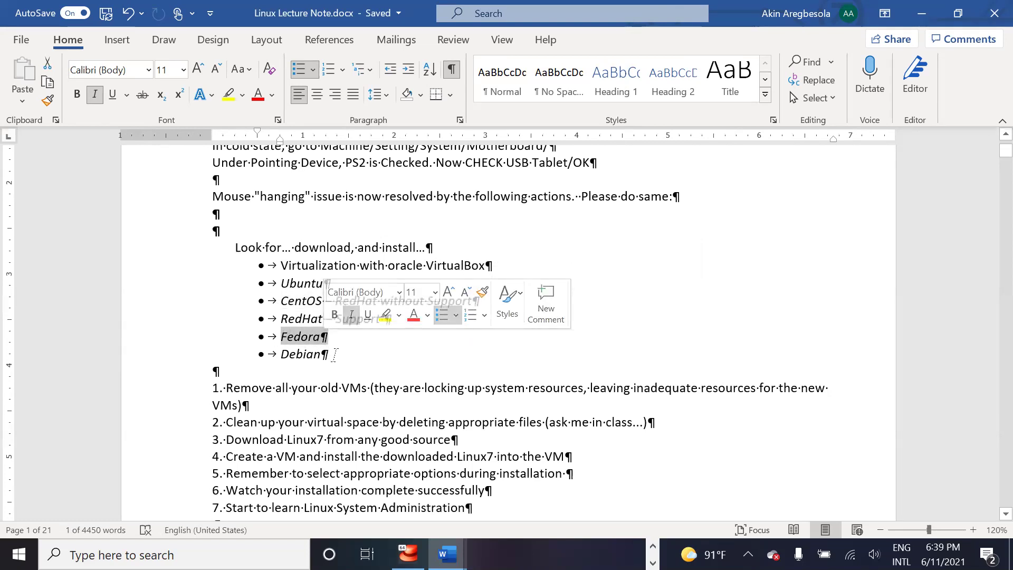
{"action": "left_click", "coordinate": [335, 354]}
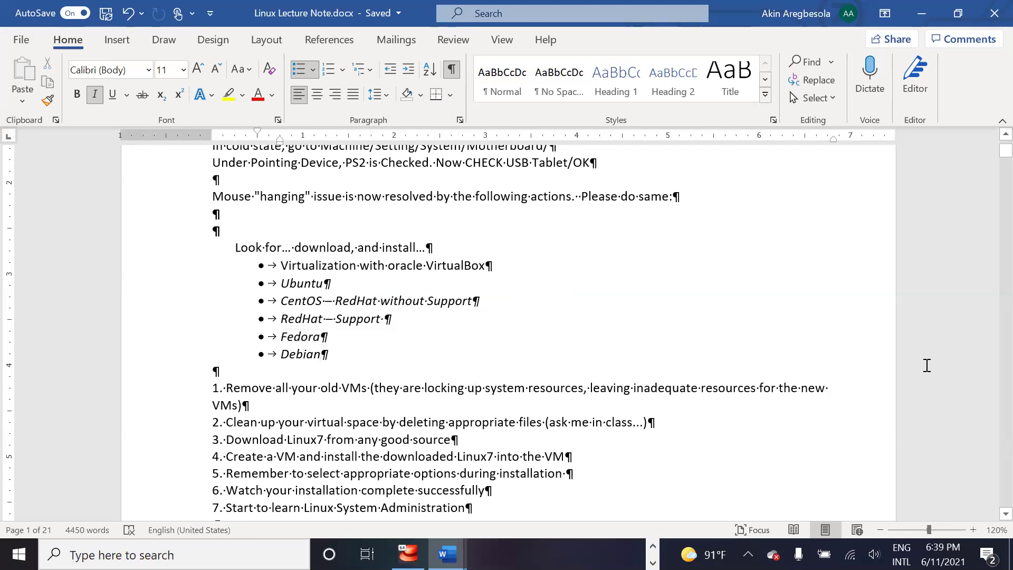
Step: Review the numbered steps 1 through 7, highlighting 'Remove all your old VMs' and step 3
{"action": "scroll", "coordinate": [996, 174], "scroll_direction": "down", "scroll_amount": 3}
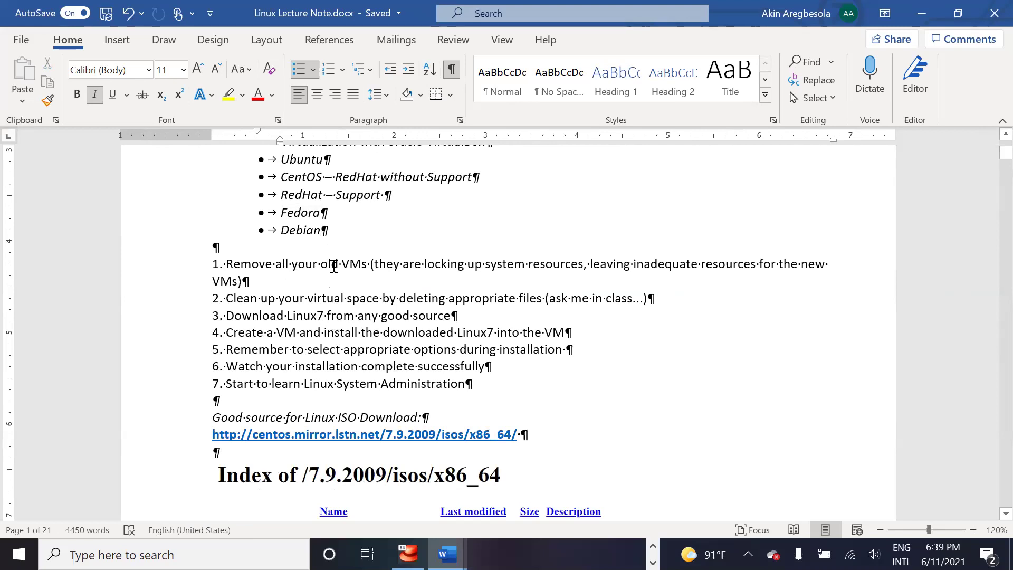
{"action": "left_click_drag", "start_coordinate": [353, 266], "coordinate": [381, 268]}
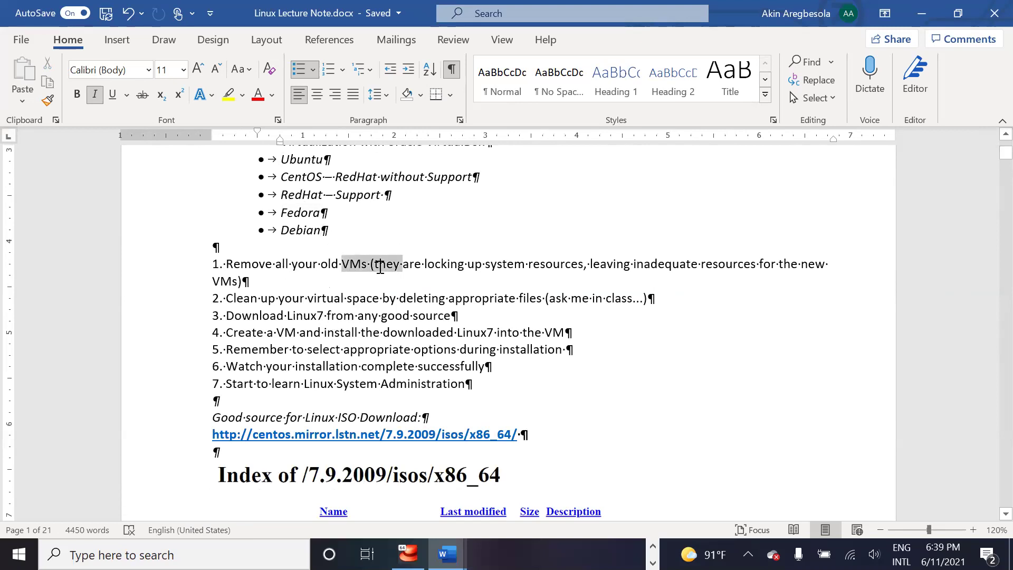
{"action": "left_click", "coordinate": [416, 275]}
{"action": "left_click_drag", "start_coordinate": [235, 262], "coordinate": [372, 265]}
{"action": "left_click", "coordinate": [525, 265]}
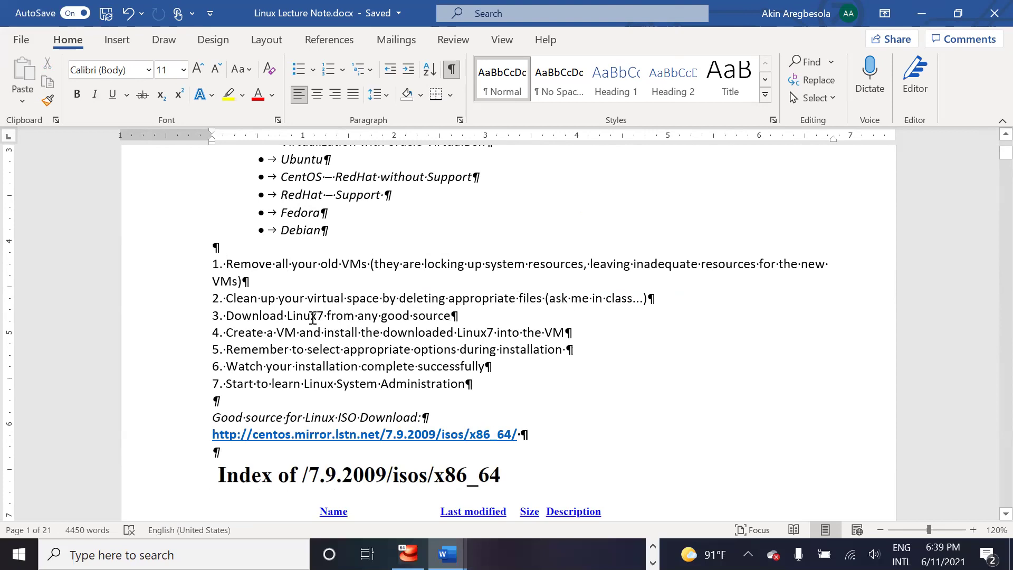
{"action": "left_click_drag", "start_coordinate": [234, 316], "coordinate": [434, 319]}
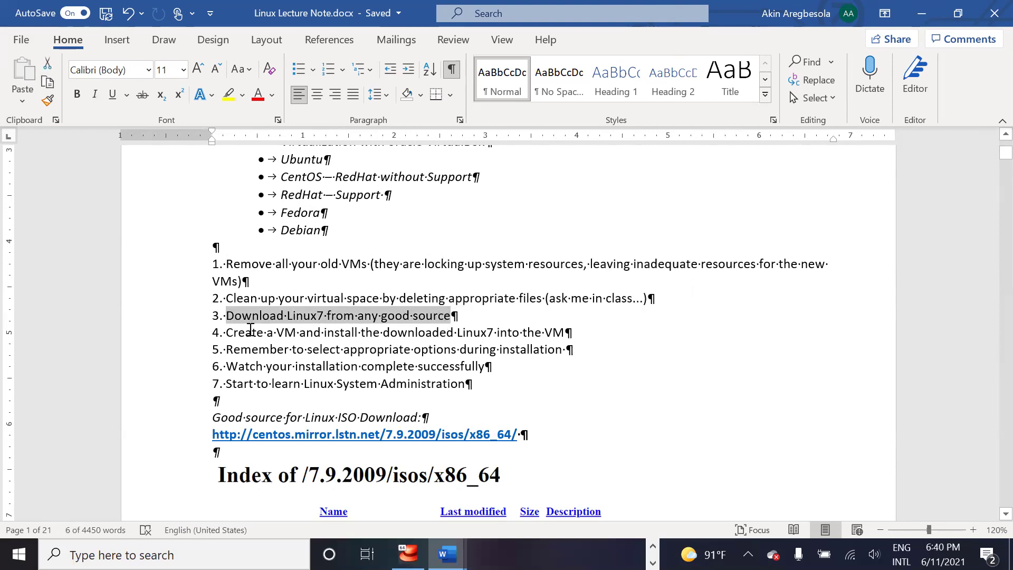
{"action": "left_click", "coordinate": [252, 280]}
{"action": "left_click_drag", "start_coordinate": [218, 264], "coordinate": [417, 392]}
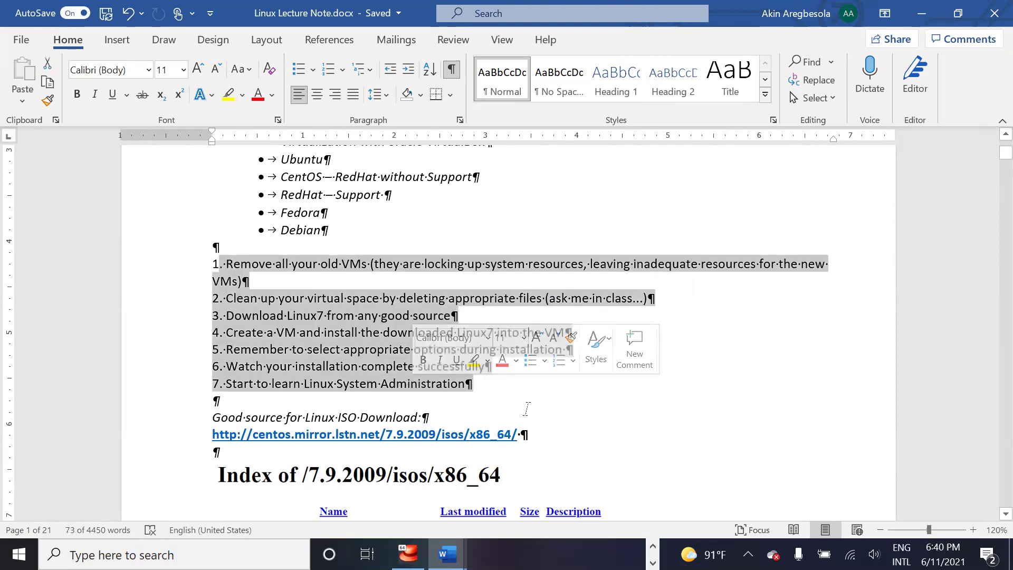
{"action": "left_click", "coordinate": [936, 418]}
Step: Scroll to the CentOS 7.9.2009 mirror link, select its line, and view the index screenshot
{"action": "scroll", "coordinate": [989, 516], "scroll_direction": "down", "scroll_amount": 4}
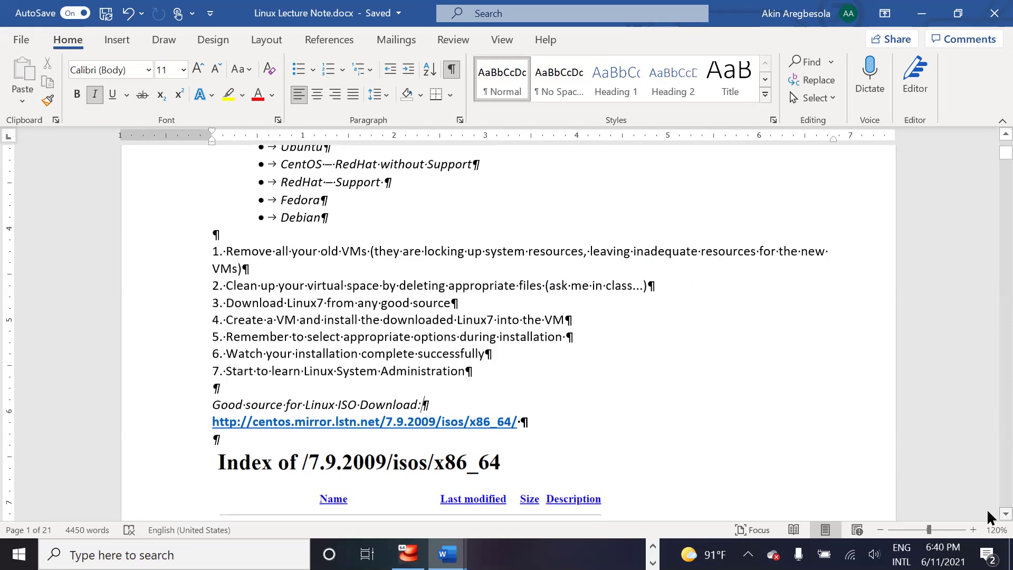
{"action": "scroll", "coordinate": [987, 507], "scroll_direction": "down", "scroll_amount": 2}
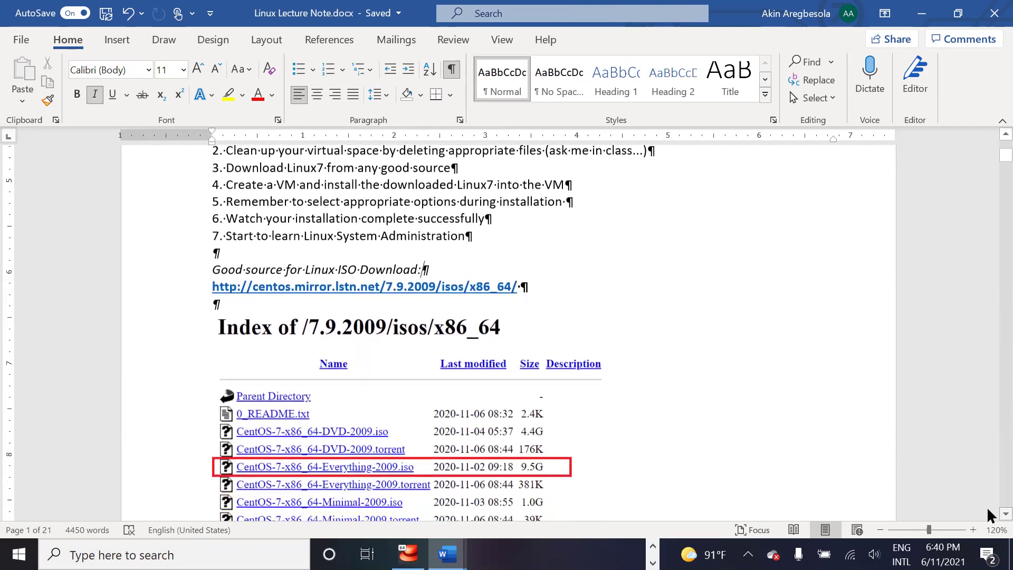
{"action": "left_click", "coordinate": [174, 258]}
{"action": "key", "text": "ctrl+c"}
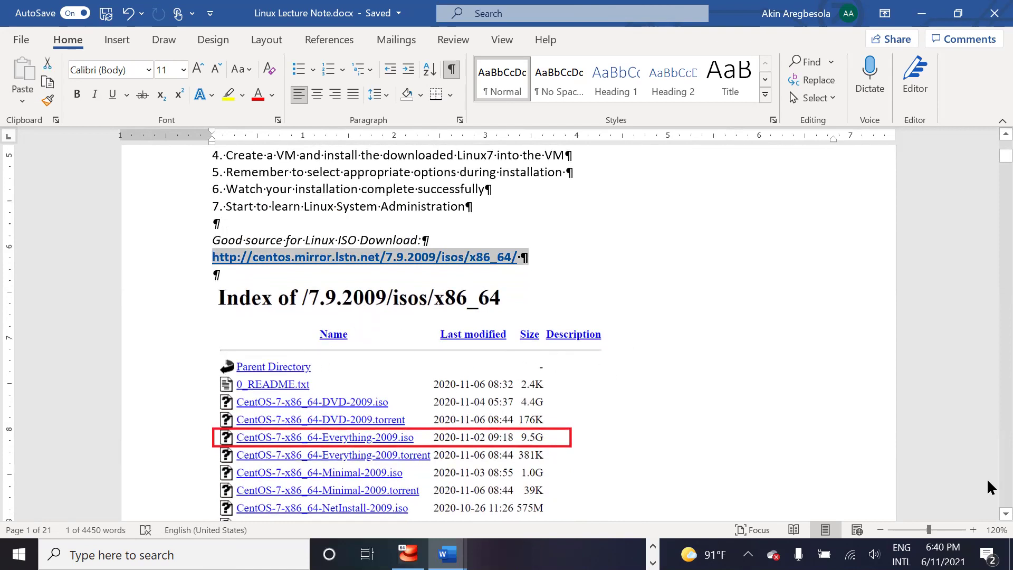
{"action": "scroll", "coordinate": [987, 509], "scroll_direction": "down", "scroll_amount": 2}
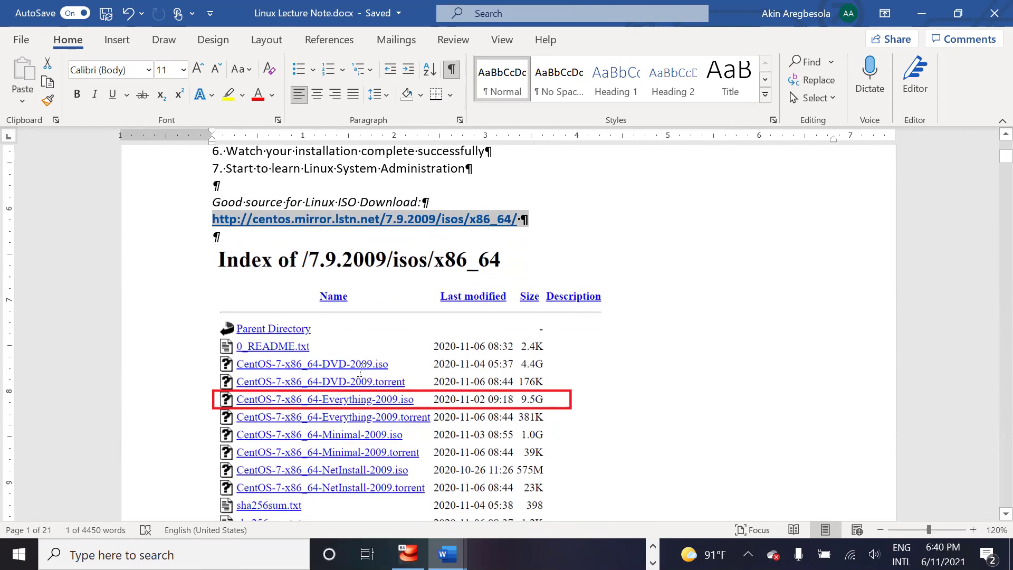
{"action": "scroll", "coordinate": [357, 367], "scroll_direction": "down", "scroll_amount": 7}
{"action": "scroll", "coordinate": [357, 367], "scroll_direction": "up", "scroll_amount": 7}
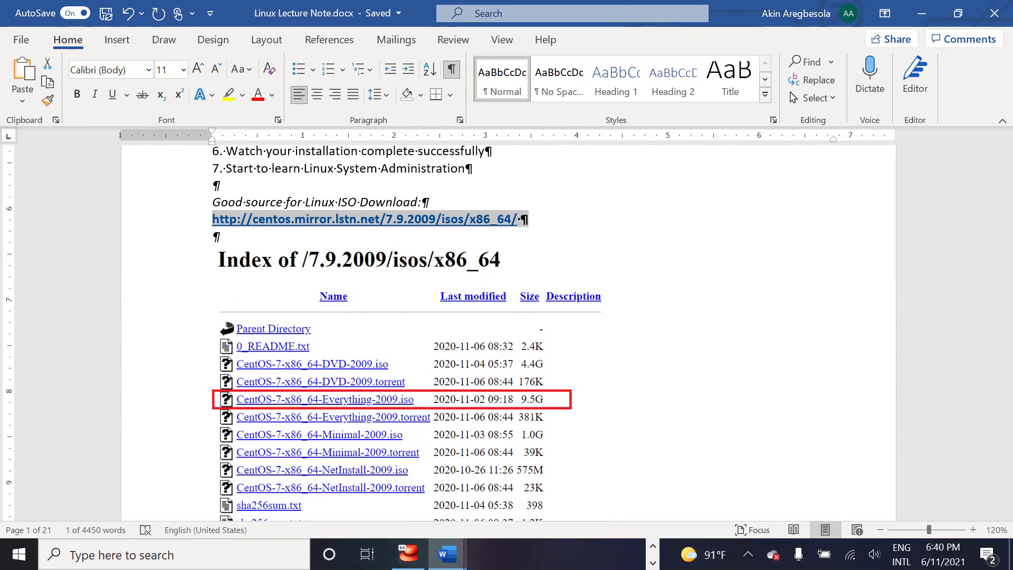
{"action": "left_click", "coordinate": [749, 554]}
{"action": "left_click", "coordinate": [748, 554]}
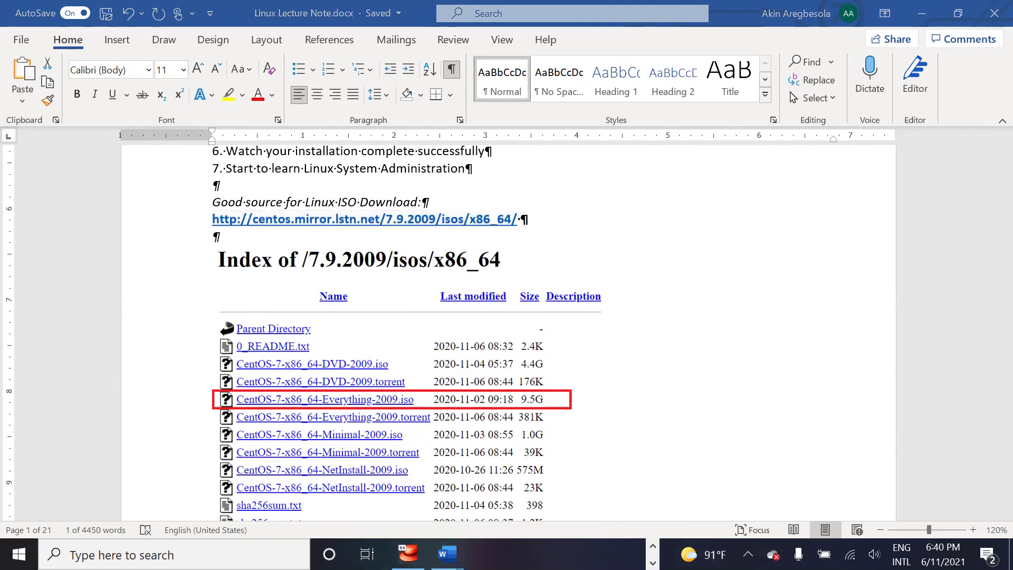
Step: Open Windows Taskbar settings, then switch to Google Chrome showing Zoom's Launch Meeting page
{"action": "right_click", "coordinate": [728, 554]}
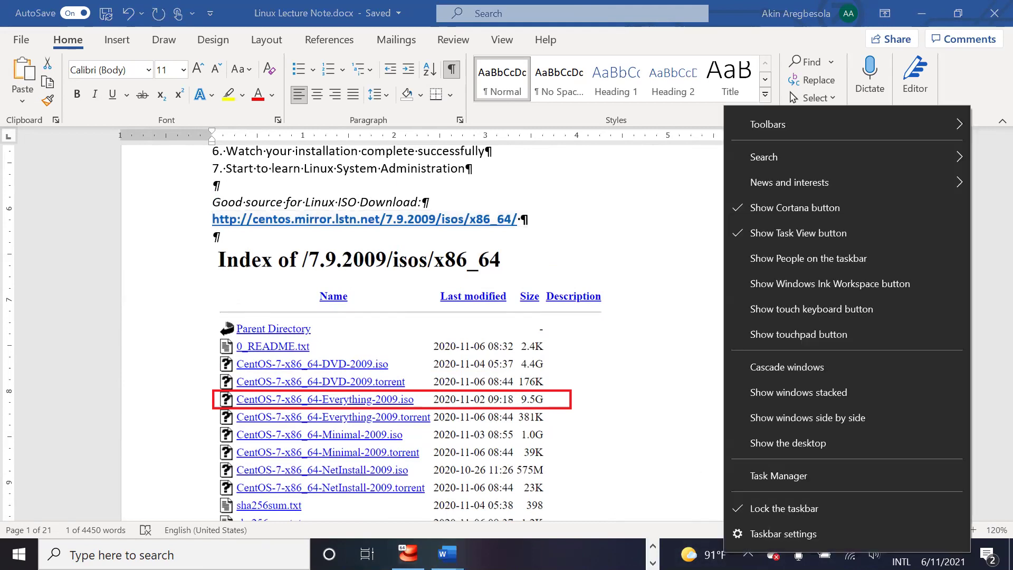
{"action": "left_click", "coordinate": [770, 533]}
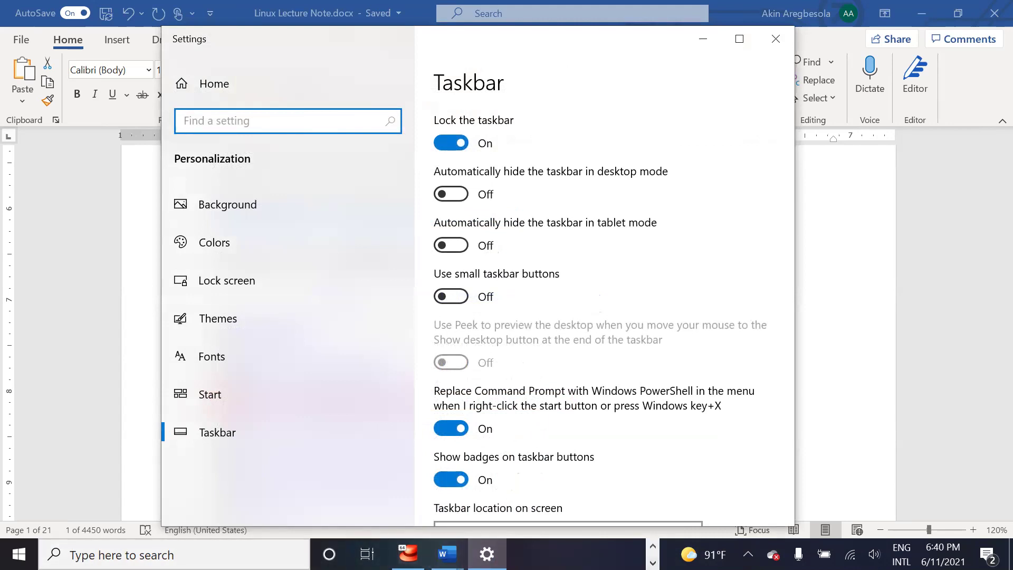
{"action": "right_click", "coordinate": [575, 554]}
{"action": "left_click", "coordinate": [653, 546]}
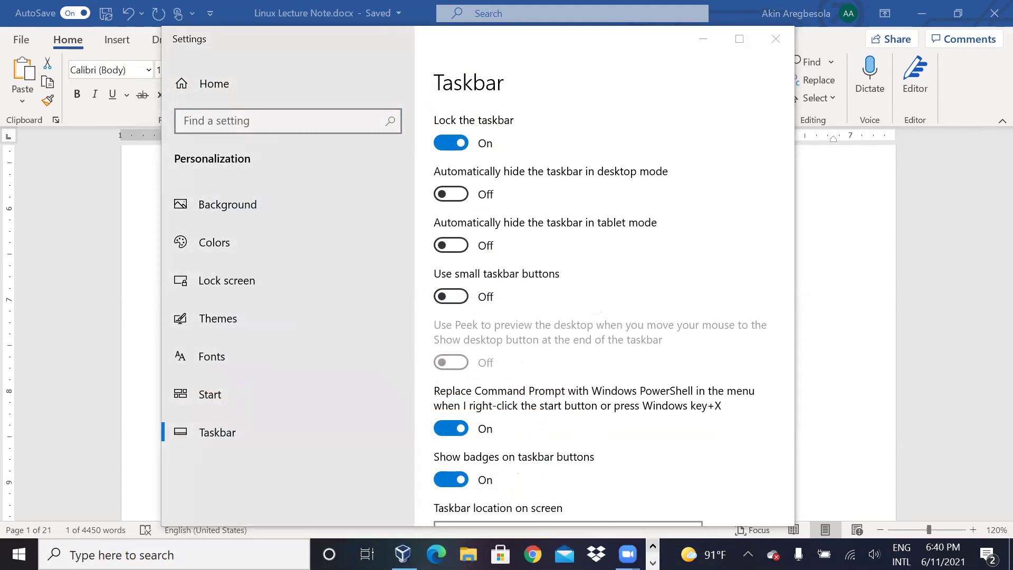
{"action": "left_click", "coordinate": [533, 555]}
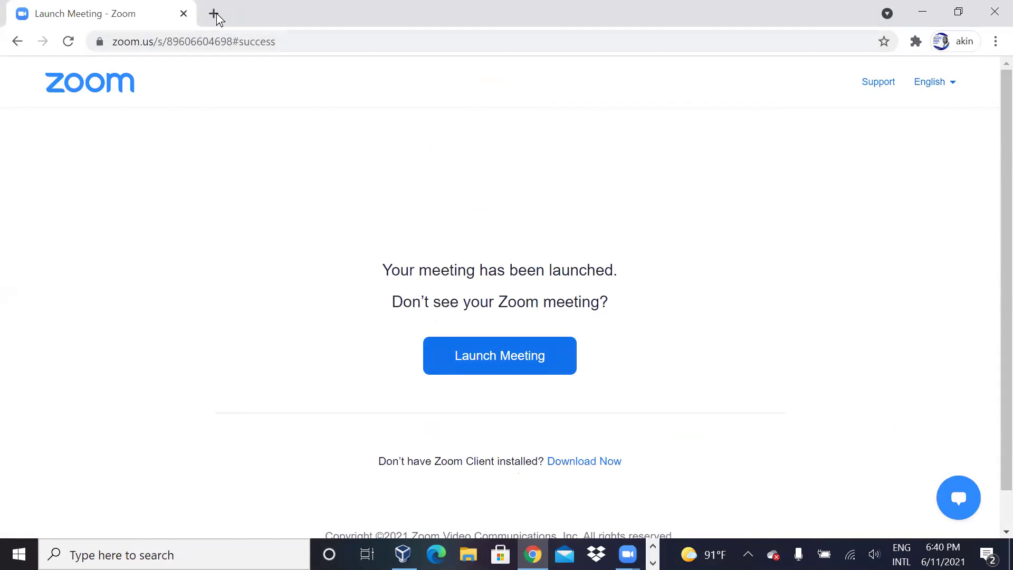
Step: Load the CentOS 7.9.2009 mirror index in a new tab and start downloading the 9.5G Everything ISO
{"action": "left_click", "coordinate": [214, 13]}
{"action": "left_click", "coordinate": [163, 21]}
{"action": "left_click", "coordinate": [166, 40]}
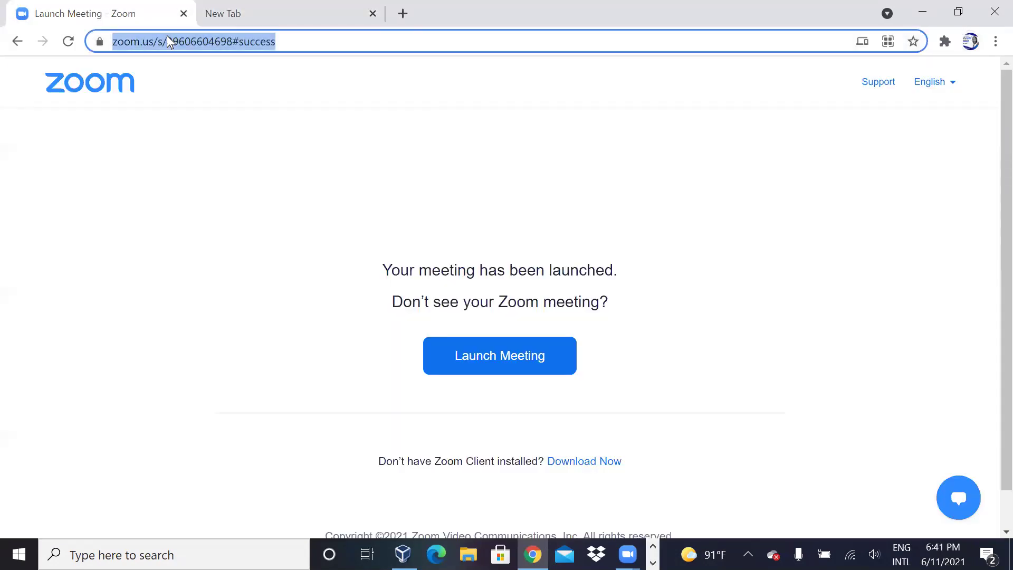
{"action": "key", "text": "ctrl+v"}
{"action": "key", "text": "Return"}
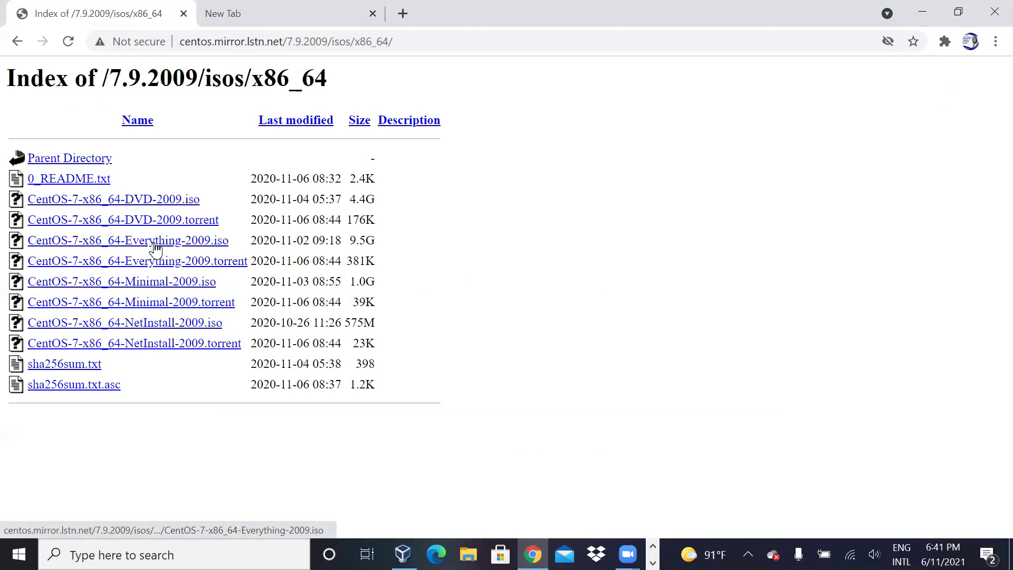
{"action": "left_click", "coordinate": [155, 244]}
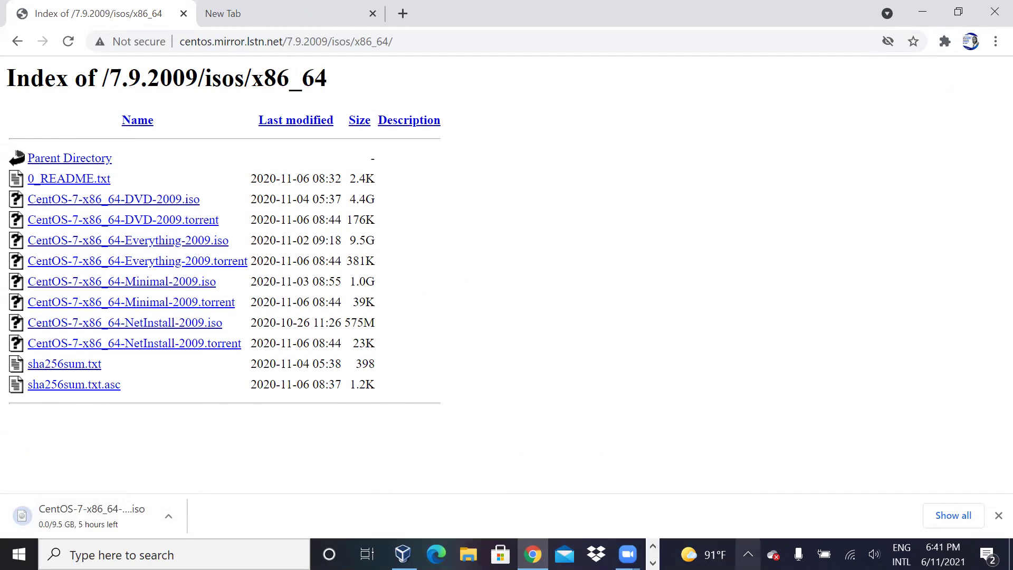
Step: Minimize Chrome and close the taskbar settings window to get back to the Word lecture note
{"action": "right_click", "coordinate": [754, 554]}
{"action": "right_click", "coordinate": [725, 550]}
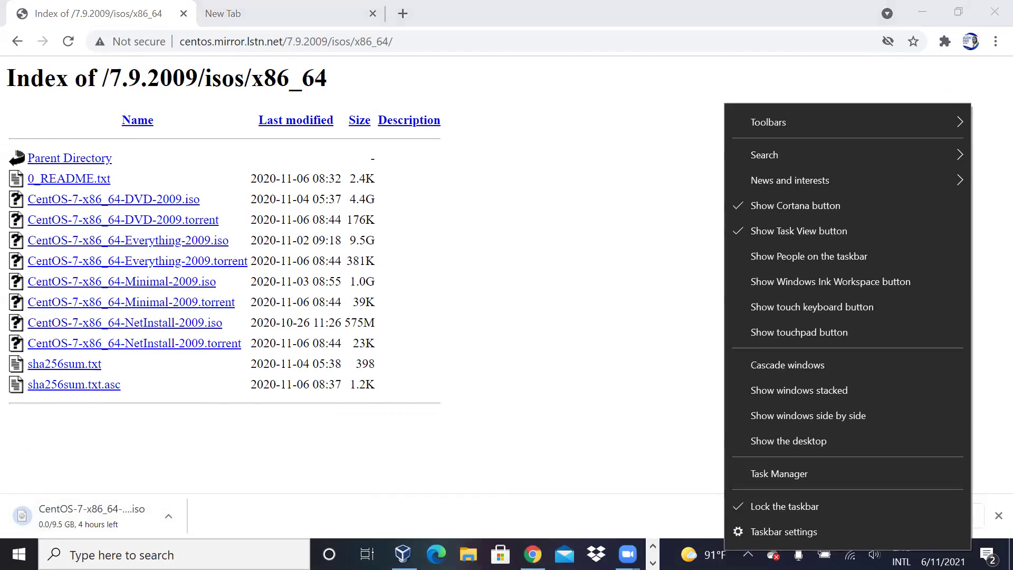
{"action": "left_click", "coordinate": [631, 416]}
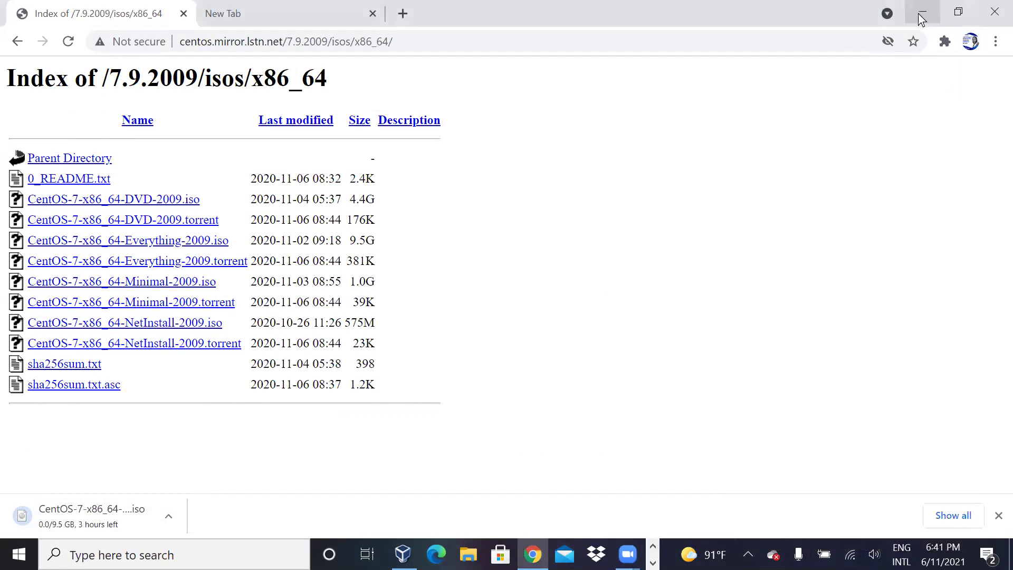
{"action": "left_click", "coordinate": [922, 13]}
{"action": "left_click", "coordinate": [775, 38]}
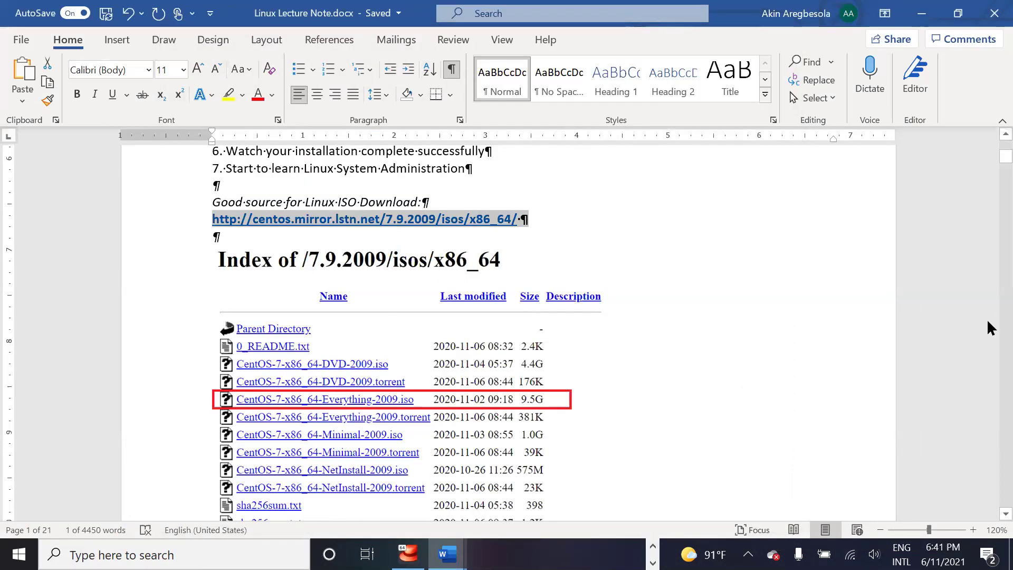
Step: Scroll through the Word lecture note, then Alt+Tab over to the VirtualBox Manager
{"action": "scroll", "coordinate": [990, 327], "scroll_direction": "down", "scroll_amount": 2}
{"action": "scroll", "coordinate": [622, 206], "scroll_direction": "down", "scroll_amount": 8}
{"action": "left_click", "coordinate": [693, 336]}
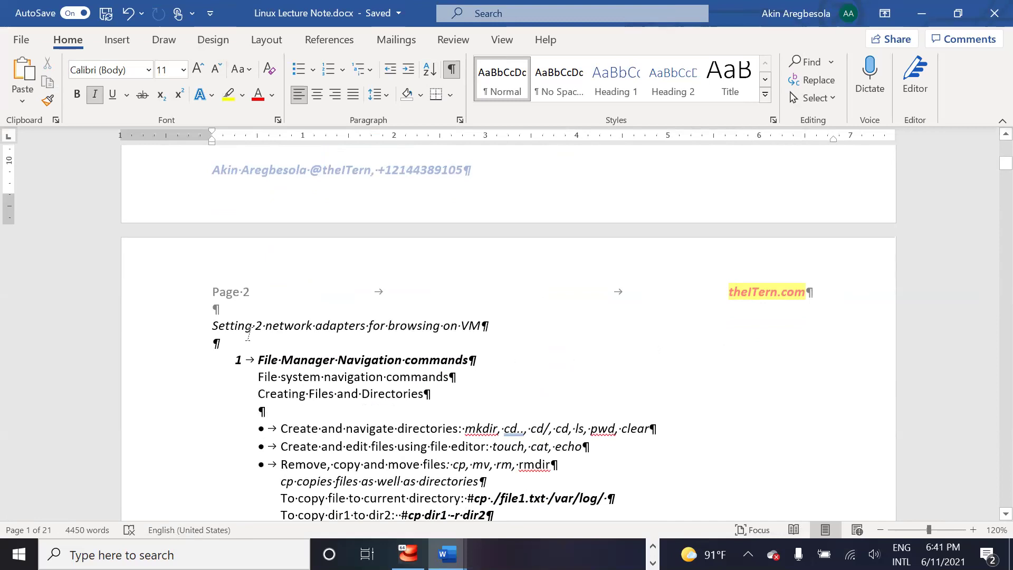
{"action": "scroll", "coordinate": [554, 319], "scroll_direction": "down", "scroll_amount": 15}
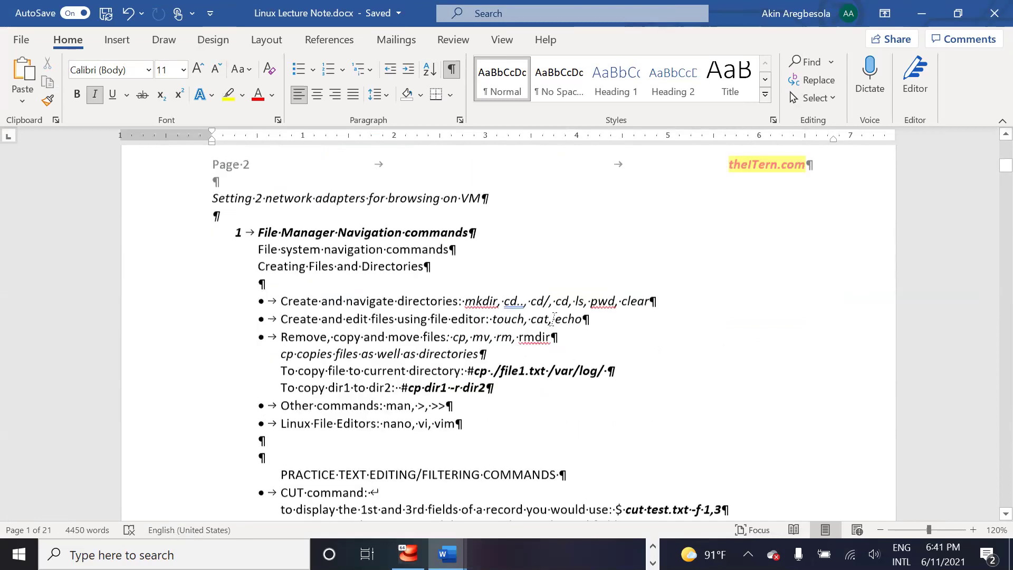
{"action": "scroll", "coordinate": [555, 319], "scroll_direction": "up", "scroll_amount": 2}
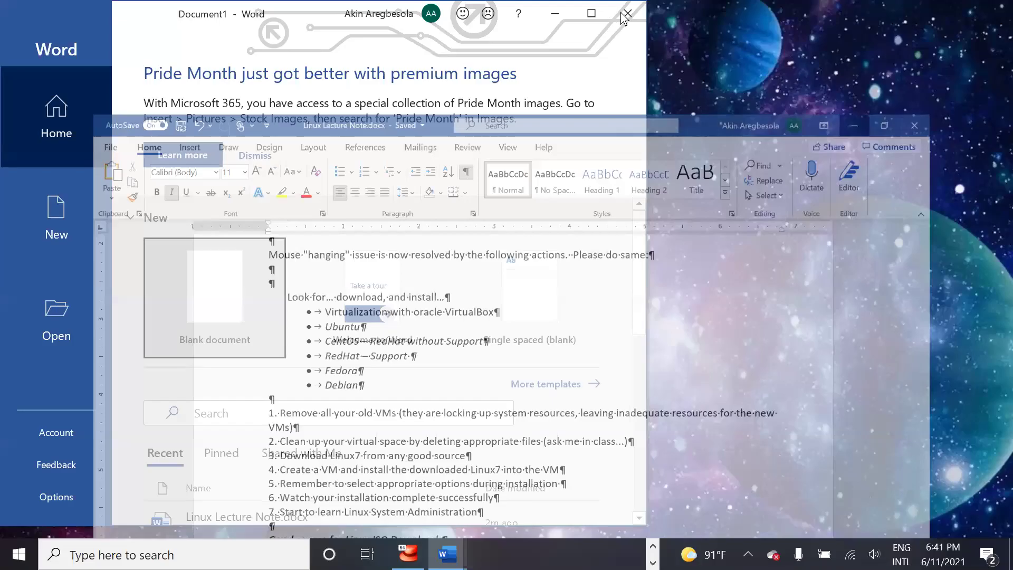
{"action": "key", "text": "alt+Tab"}
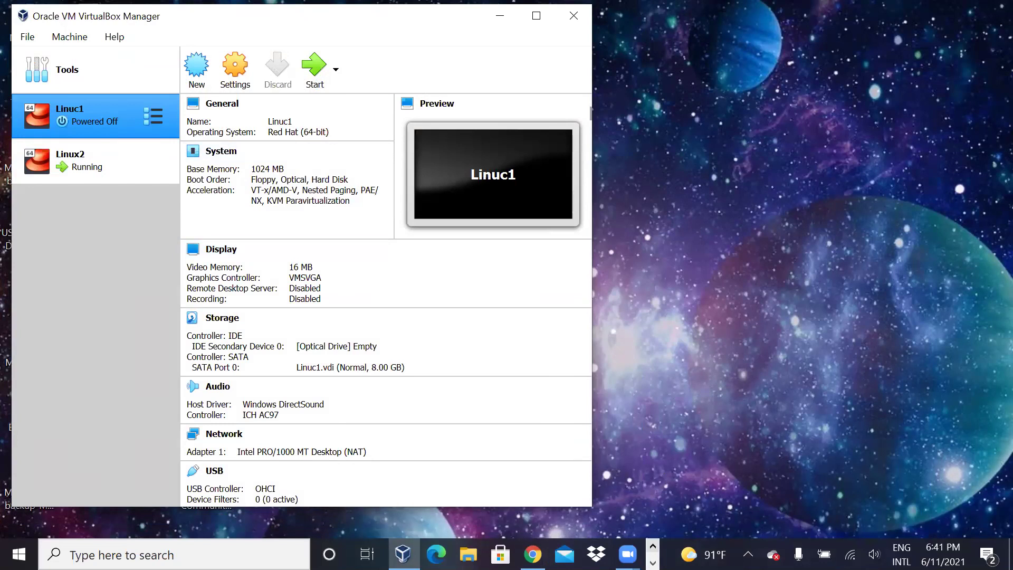
Step: Bring the Linux2 VM window forward and reboot the newly installed CentOS system
{"action": "left_click", "coordinate": [653, 563]}
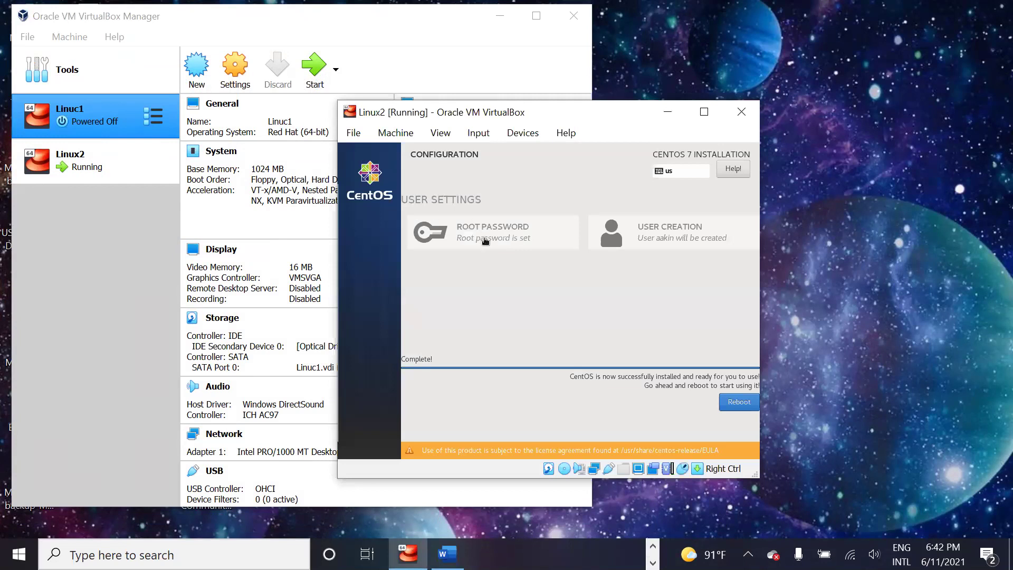
{"action": "left_click", "coordinate": [739, 403]}
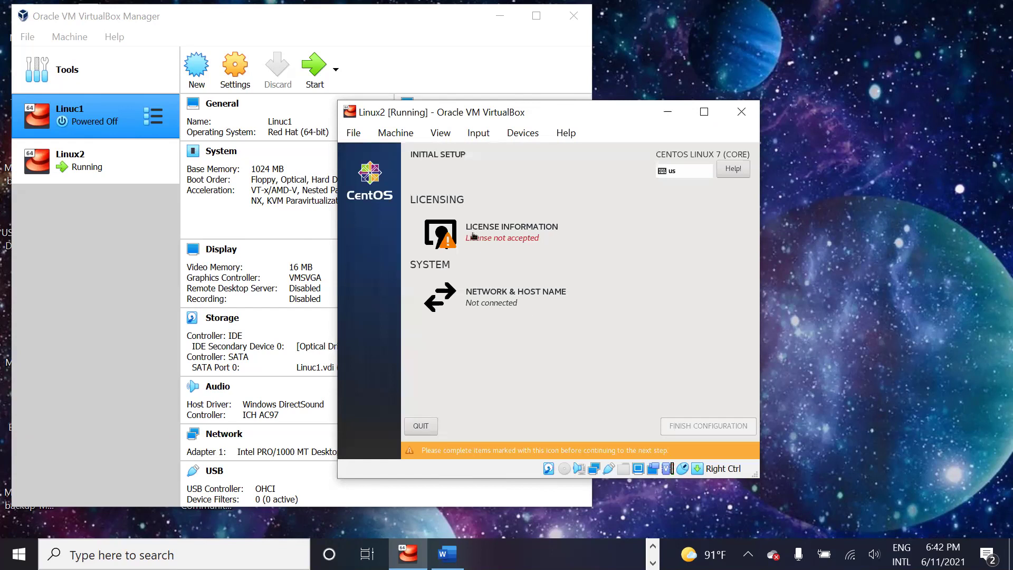
Step: Accept the CentOS licence agreement, check Network & Host Name, and finish the initial configuration
{"action": "left_click", "coordinate": [475, 237]}
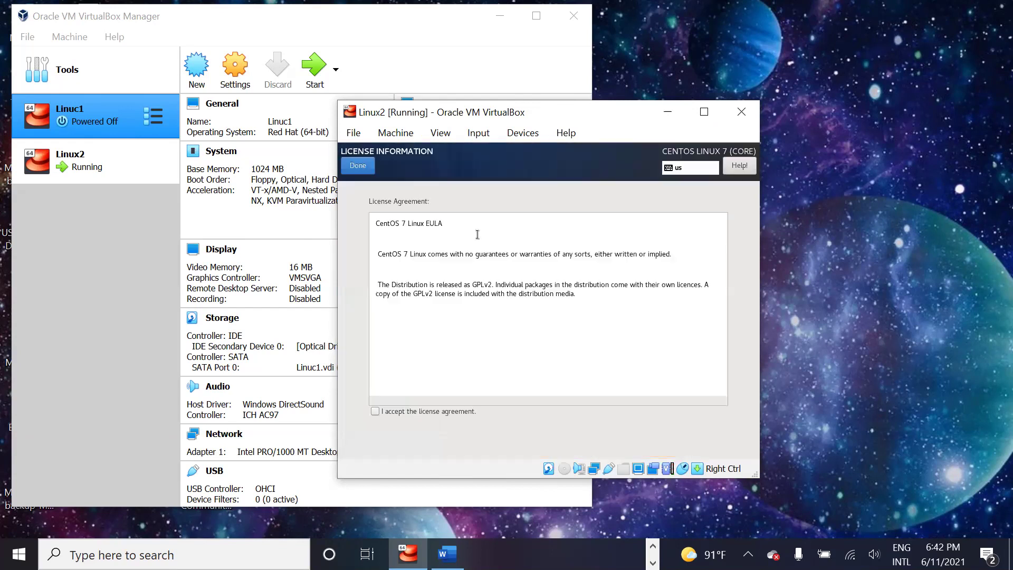
{"action": "left_click", "coordinate": [375, 411]}
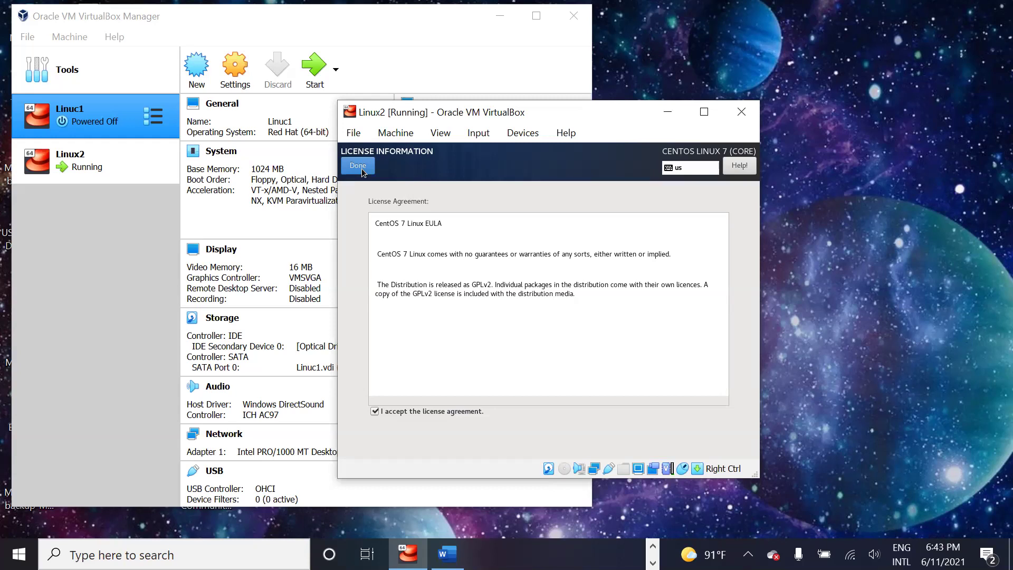
{"action": "left_click", "coordinate": [363, 169]}
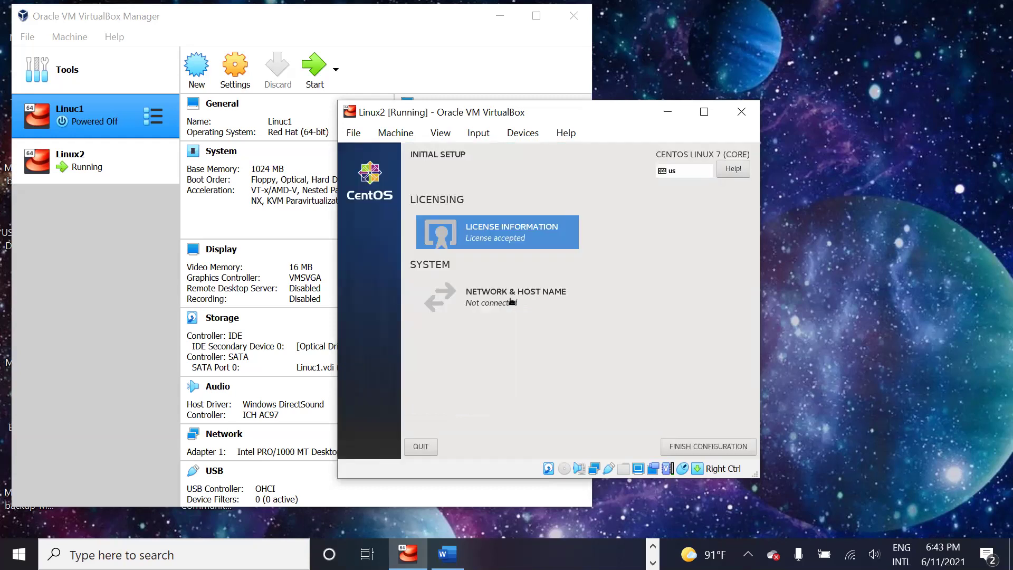
{"action": "left_click", "coordinate": [512, 302]}
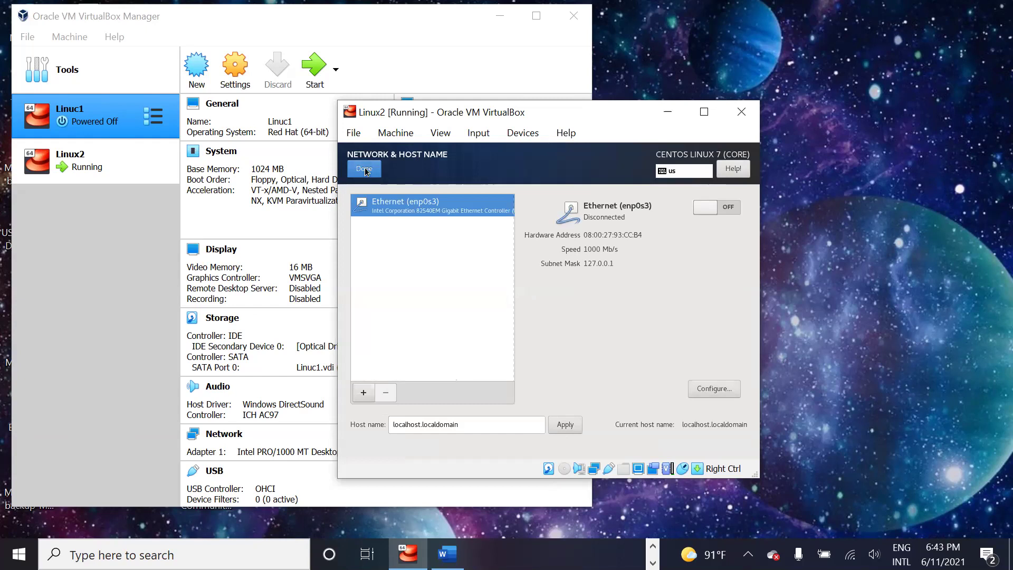
{"action": "left_click", "coordinate": [364, 169]}
{"action": "left_click", "coordinate": [680, 445]}
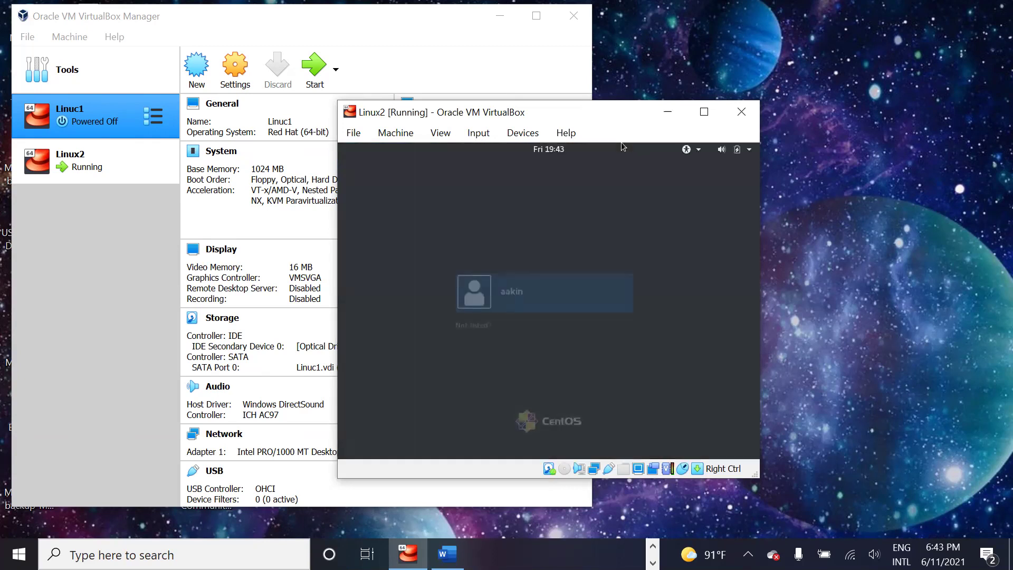
Step: Log in to Linux2 with the user account's password, then bring up VirtualBox from the taskbar
{"action": "left_click", "coordinate": [516, 304]}
{"action": "type", "text": "••••"}
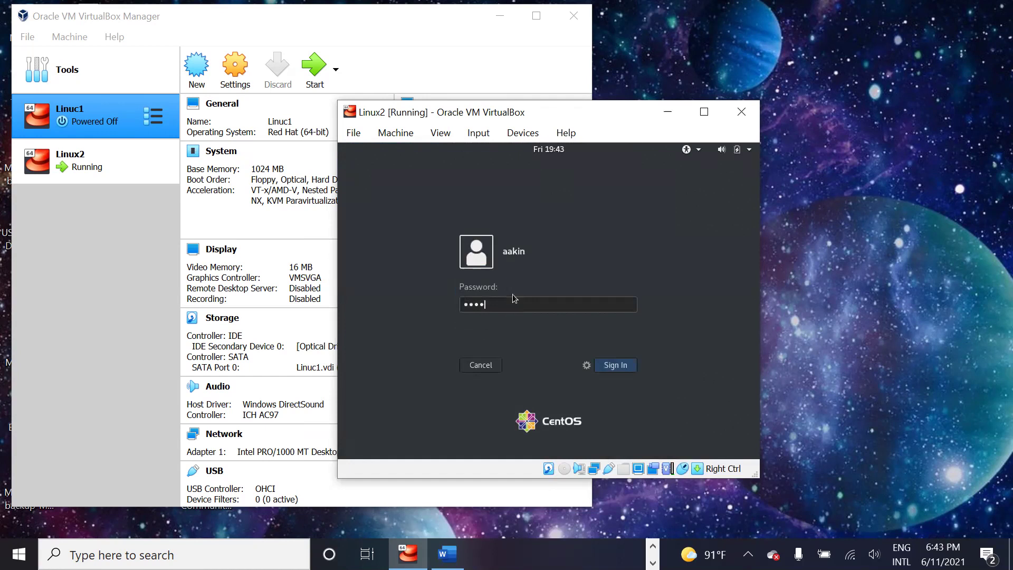
{"action": "type", "text": "•••••"}
{"action": "key", "text": "Return"}
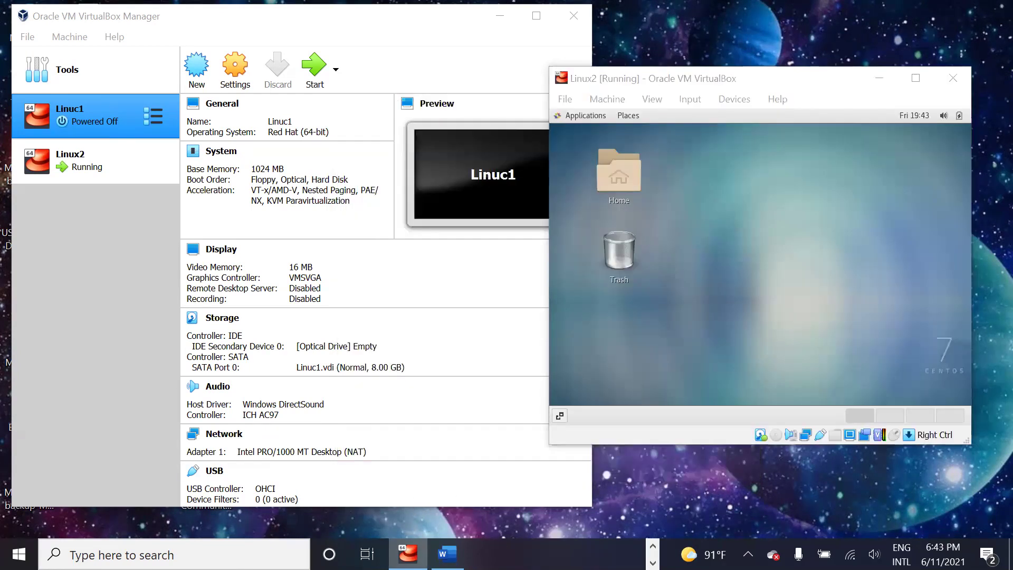
{"action": "mouse_move", "coordinate": [395, 476]}
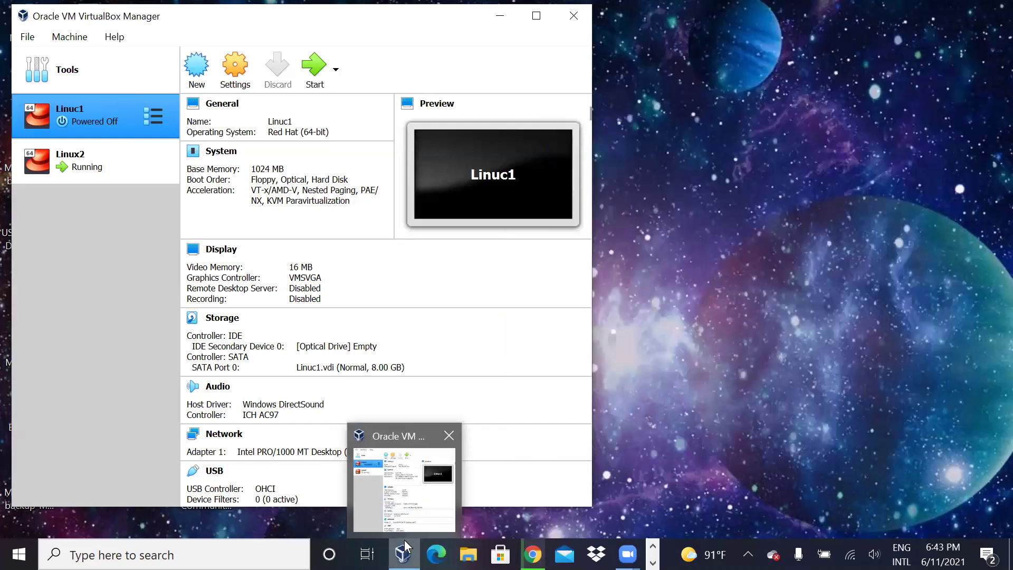
{"action": "left_click", "coordinate": [652, 563]}
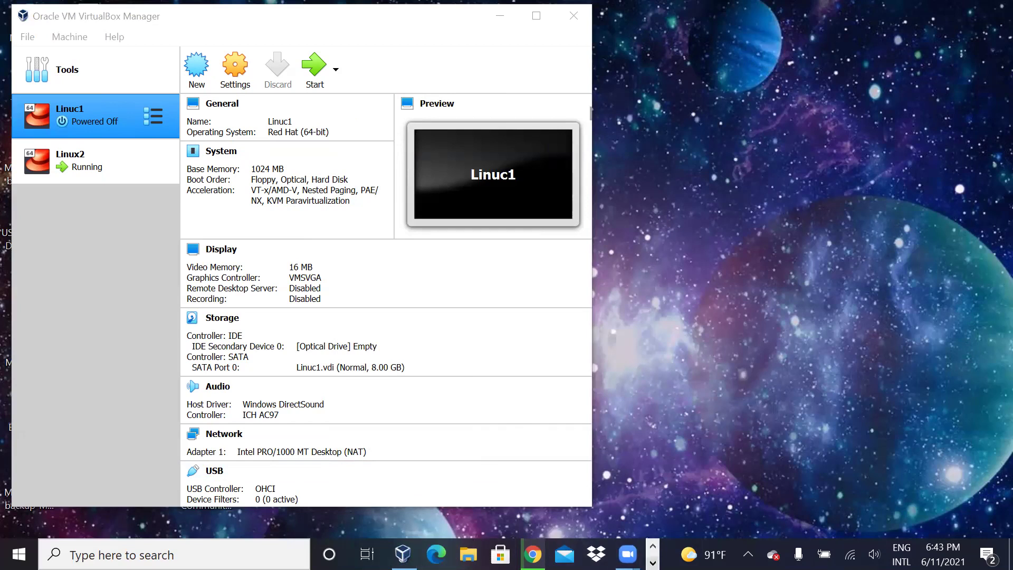
Step: Reopen Linux2, keep English defaults, skip online accounts, start CentOS and close Getting Started help
{"action": "left_click", "coordinate": [652, 563]}
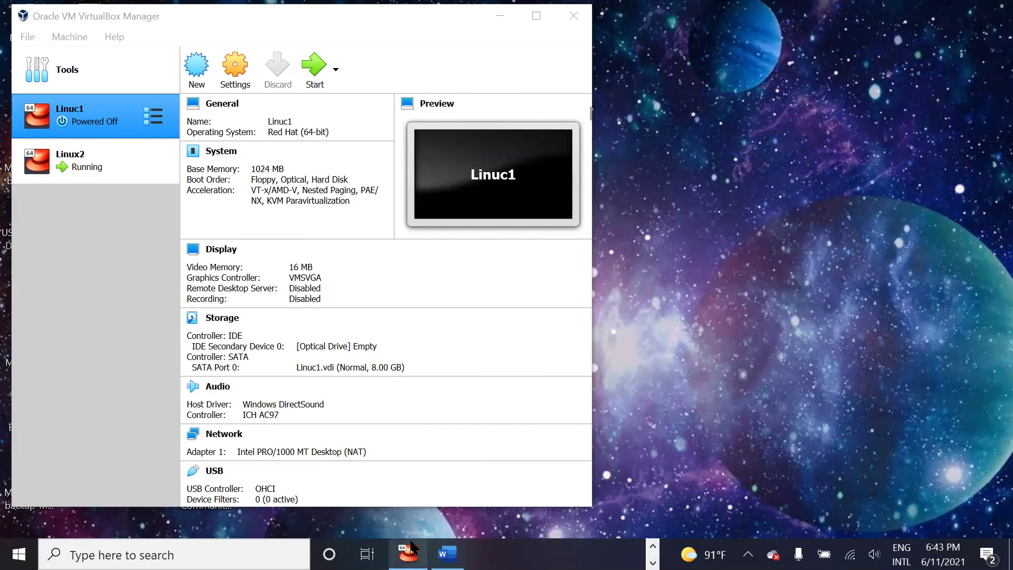
{"action": "left_click", "coordinate": [407, 553]}
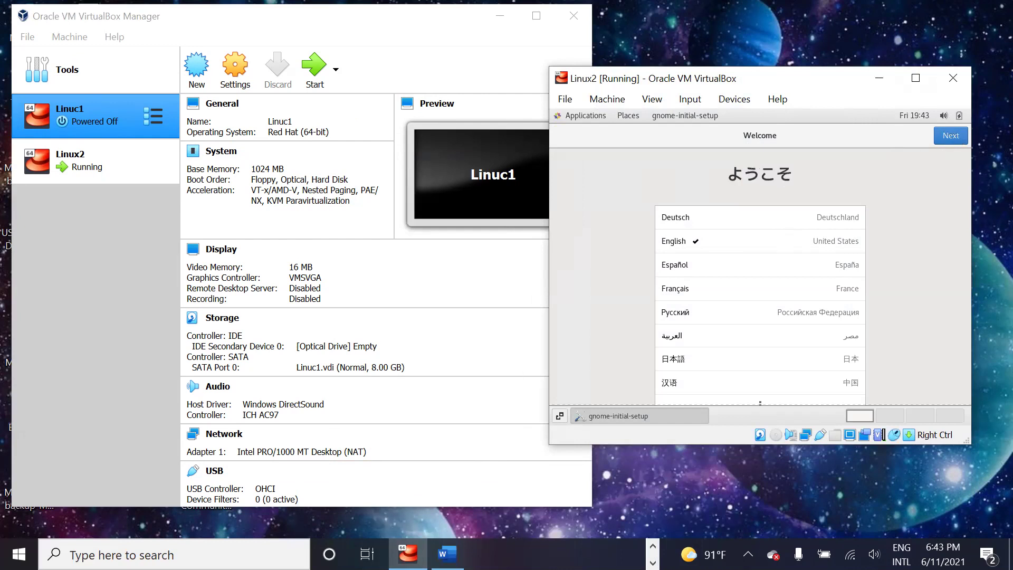
{"action": "left_click", "coordinate": [954, 136]}
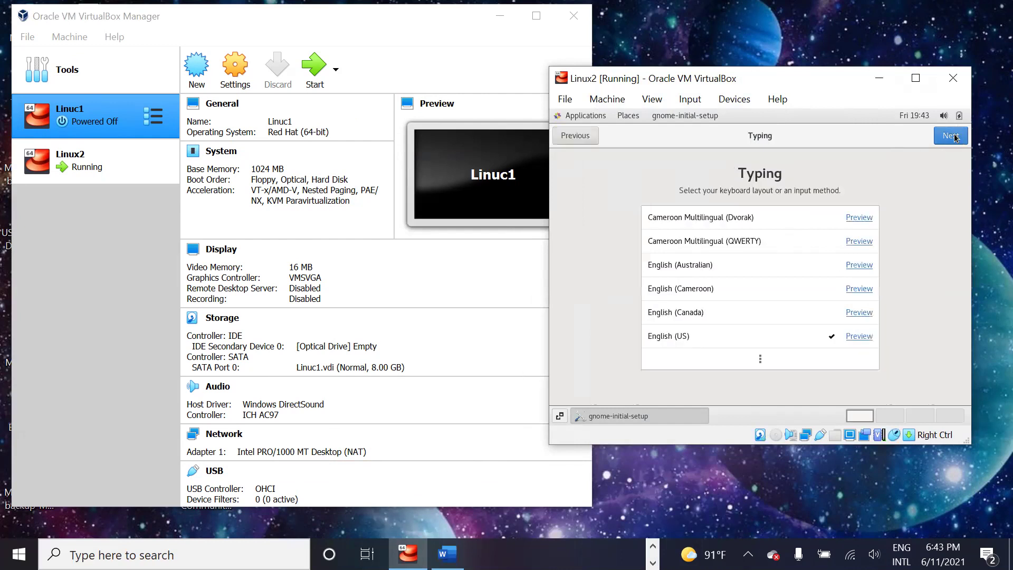
{"action": "left_click", "coordinate": [954, 136]}
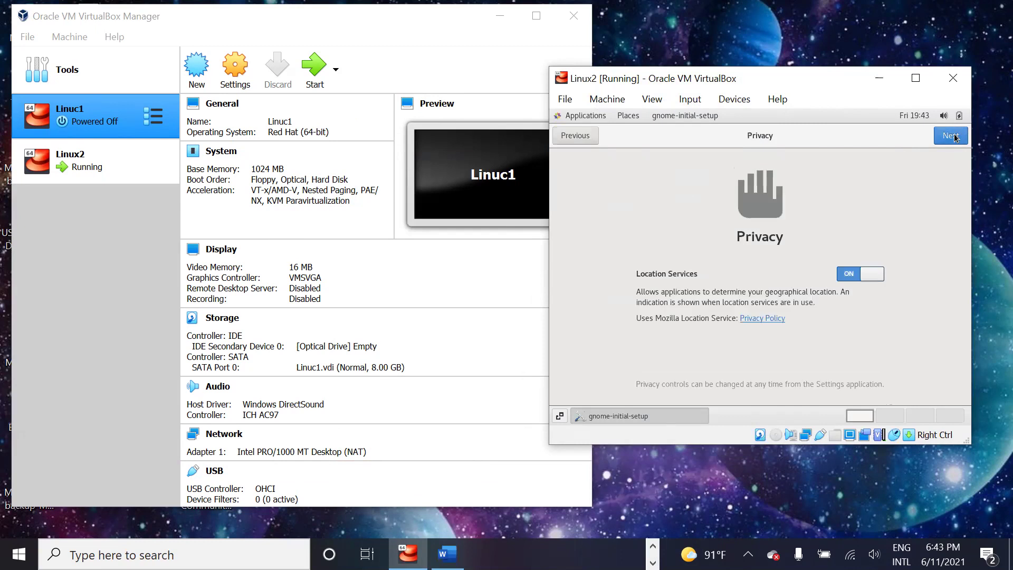
{"action": "left_click", "coordinate": [954, 136]}
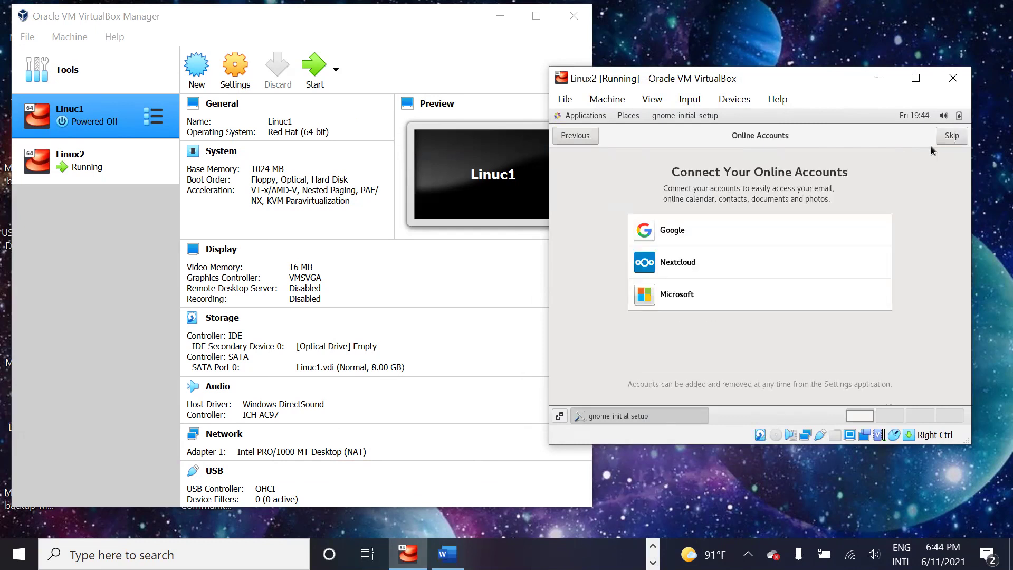
{"action": "left_click", "coordinate": [951, 136]}
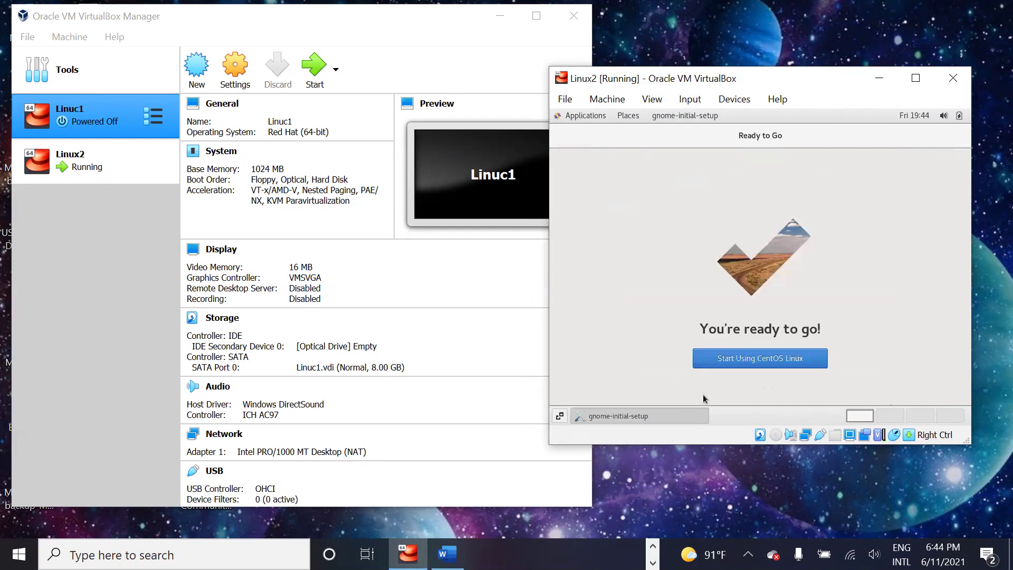
{"action": "left_click", "coordinate": [721, 366]}
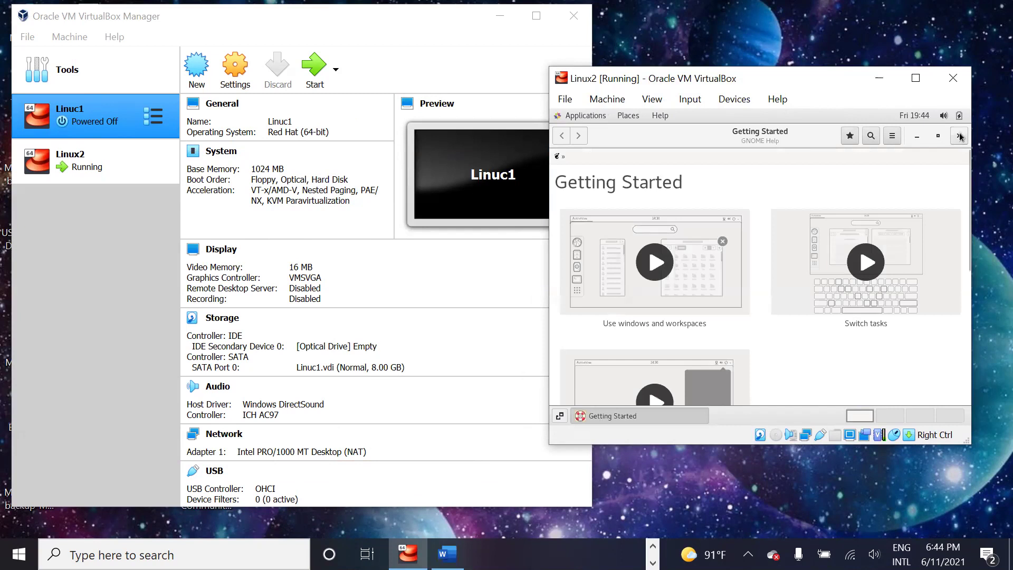
{"action": "left_click", "coordinate": [959, 136]}
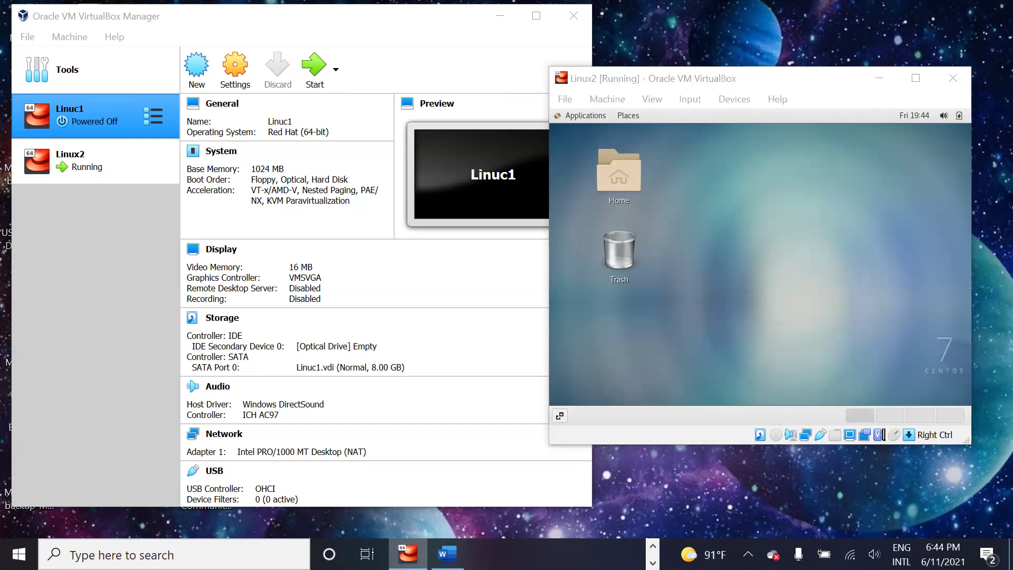
Step: Return to the VirtualBox Manager and start the Linuc1 virtual machine
{"action": "key", "text": "alt+Tab"}
{"action": "left_click", "coordinate": [417, 458]}
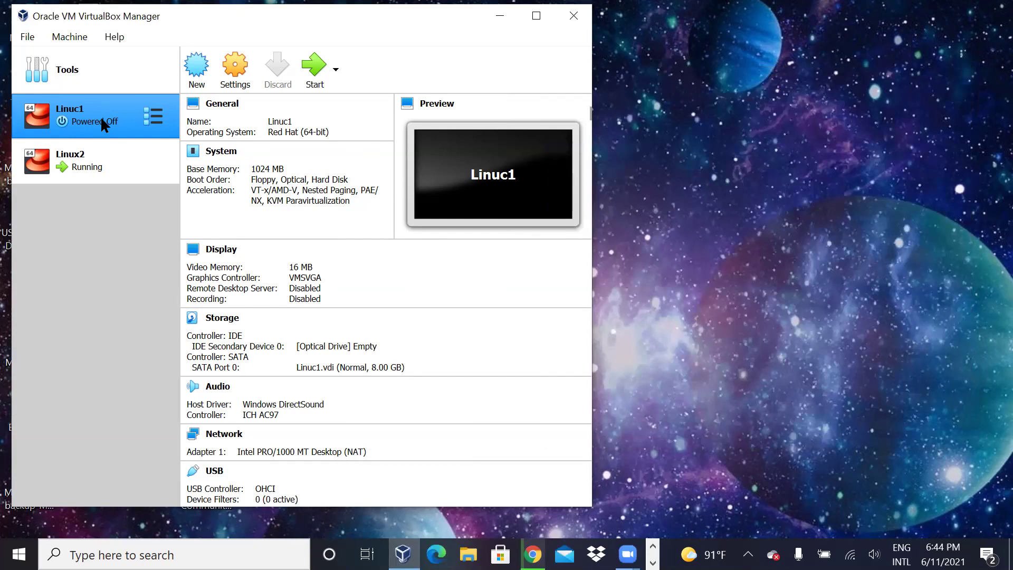
{"action": "left_click", "coordinate": [323, 72]}
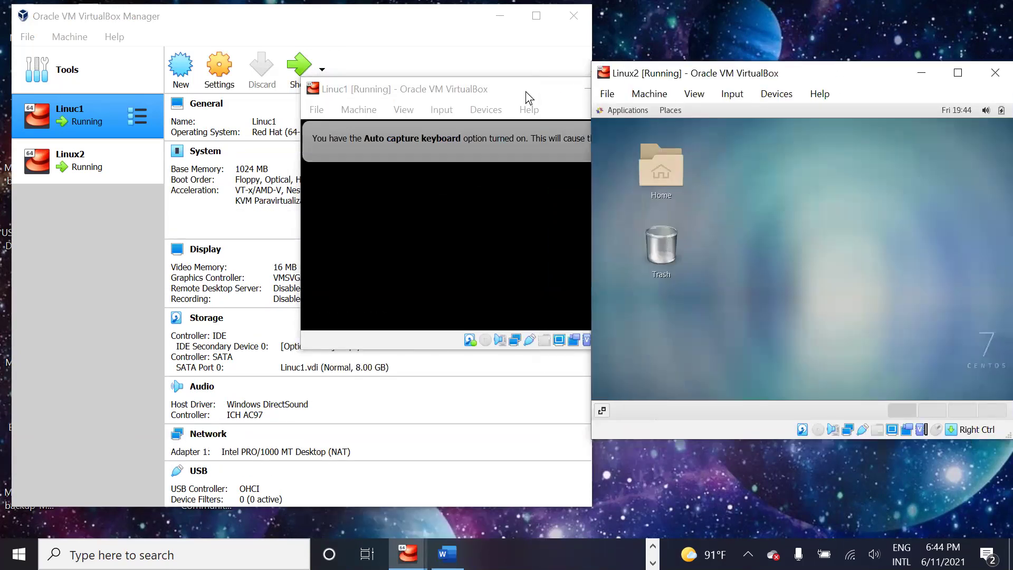
Step: Drag the Linuc1 window to the top-left and Linux2 up-left so they sit side by side
{"action": "left_click", "coordinate": [561, 90]}
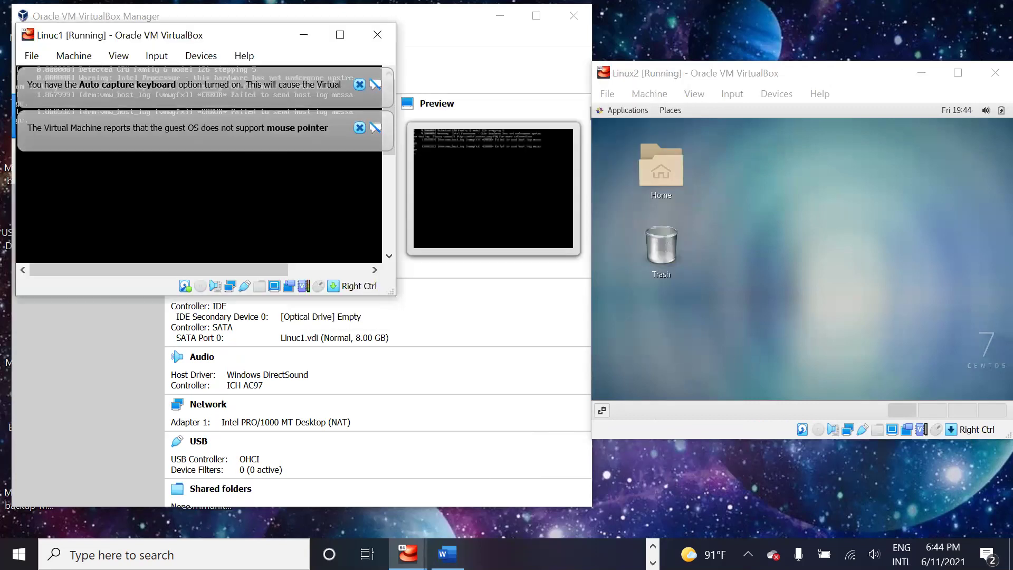
{"action": "left_click", "coordinate": [595, 151]}
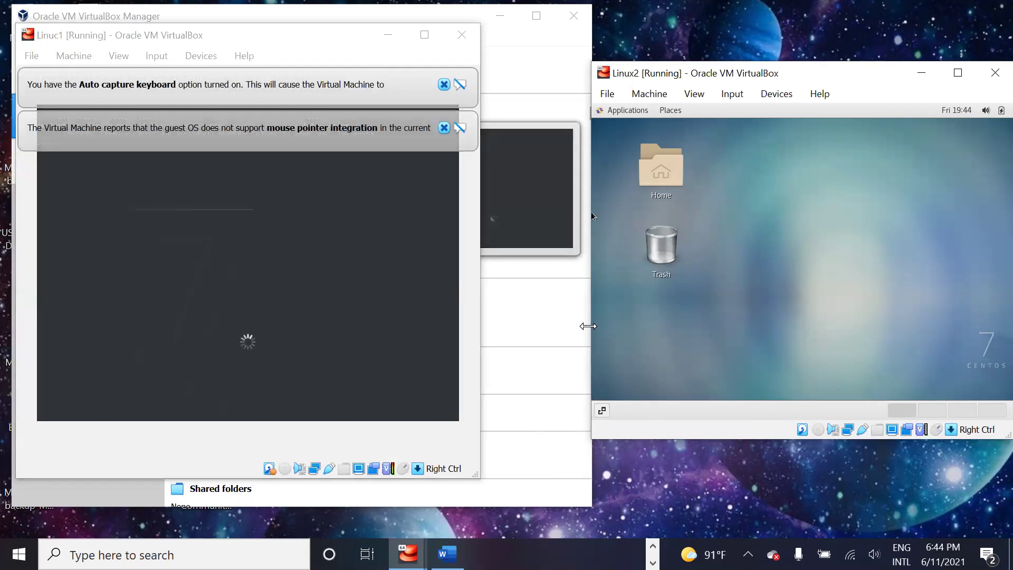
{"action": "mouse_move", "coordinate": [588, 326]}
{"action": "left_mouse_down"}
{"action": "mouse_move", "coordinate": [590, 335]}
{"action": "mouse_move", "coordinate": [583, 319]}
{"action": "mouse_move", "coordinate": [595, 316]}
{"action": "mouse_move", "coordinate": [580, 316]}
{"action": "left_mouse_up"}
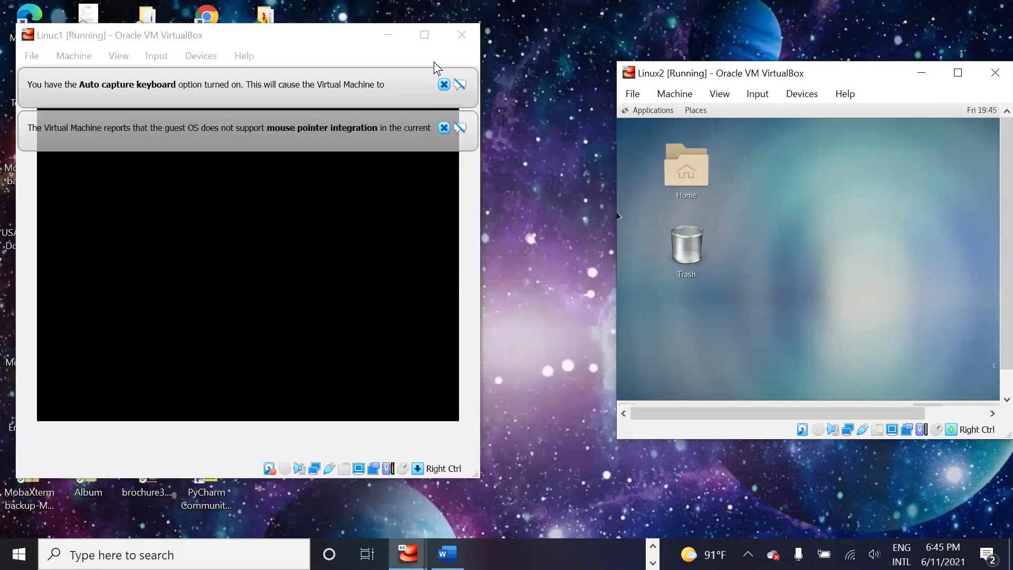
{"action": "left_click_drag", "start_coordinate": [354, 35], "coordinate": [343, 17]}
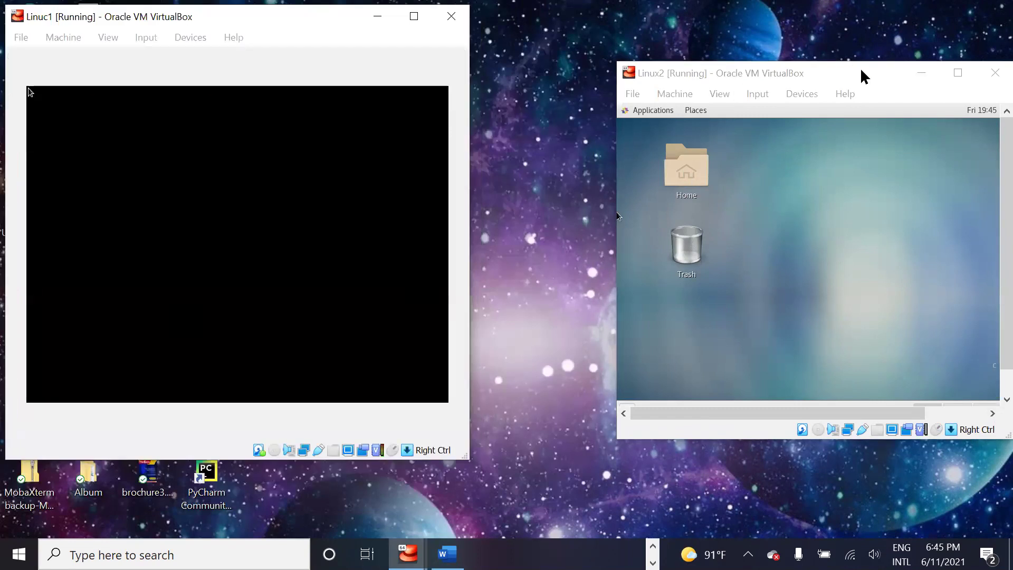
{"action": "left_click_drag", "start_coordinate": [837, 72], "coordinate": [827, 55]}
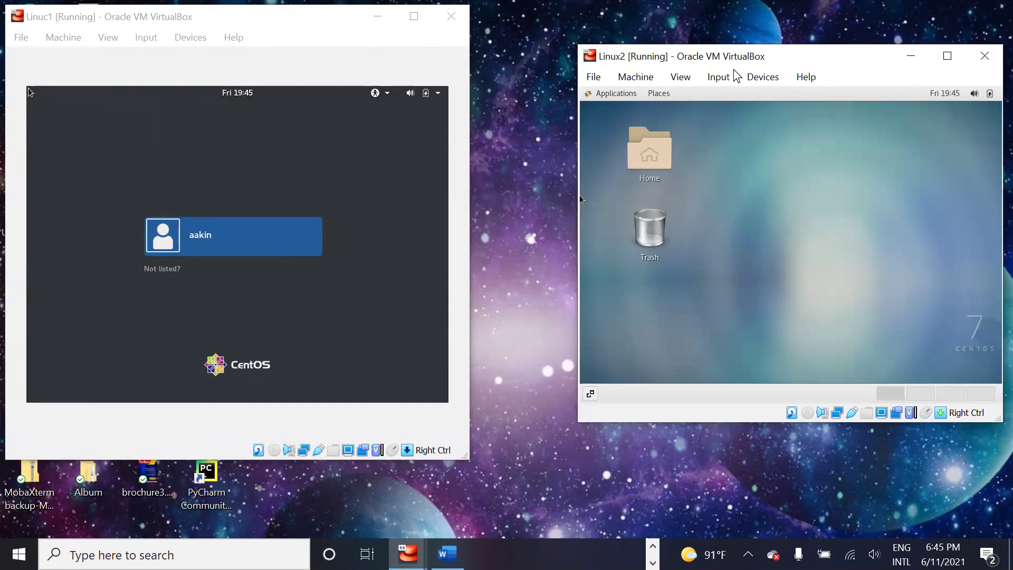
Step: Insert the Guest Additions CD image into Linux2, cancel its autorun, and scroll the disc's files
{"action": "left_click", "coordinate": [763, 79]}
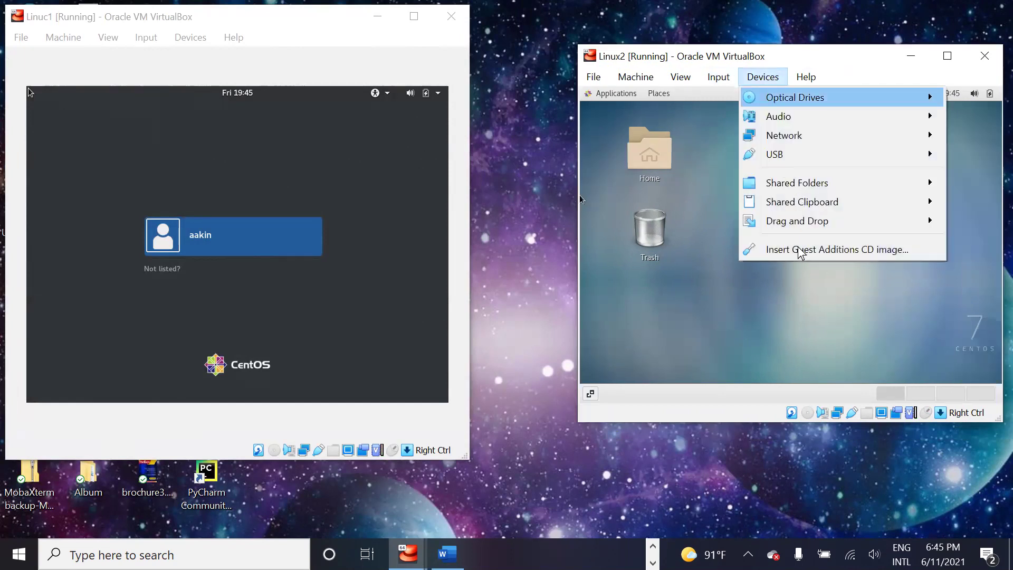
{"action": "left_click", "coordinate": [797, 249]}
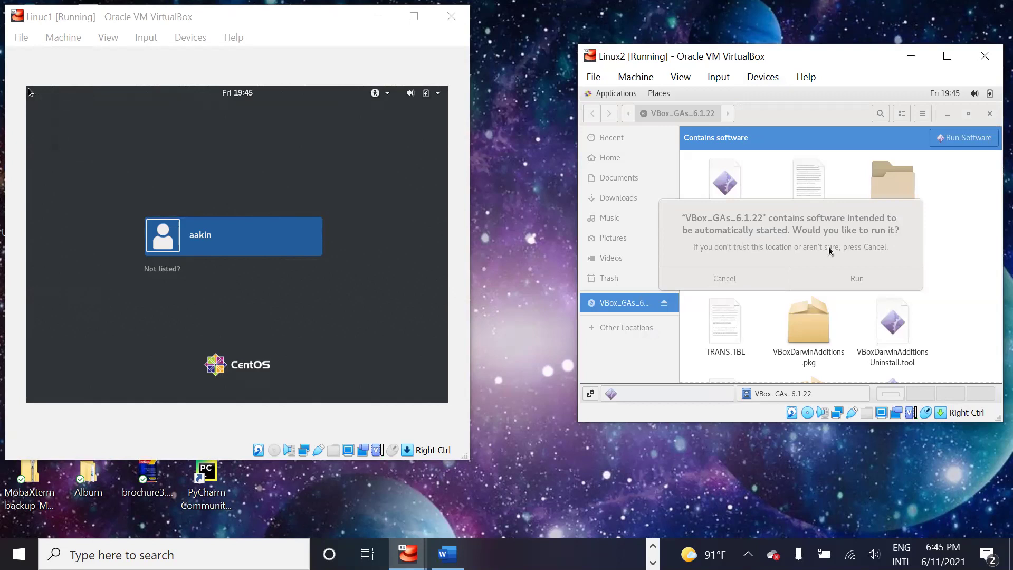
{"action": "left_click", "coordinate": [731, 281]}
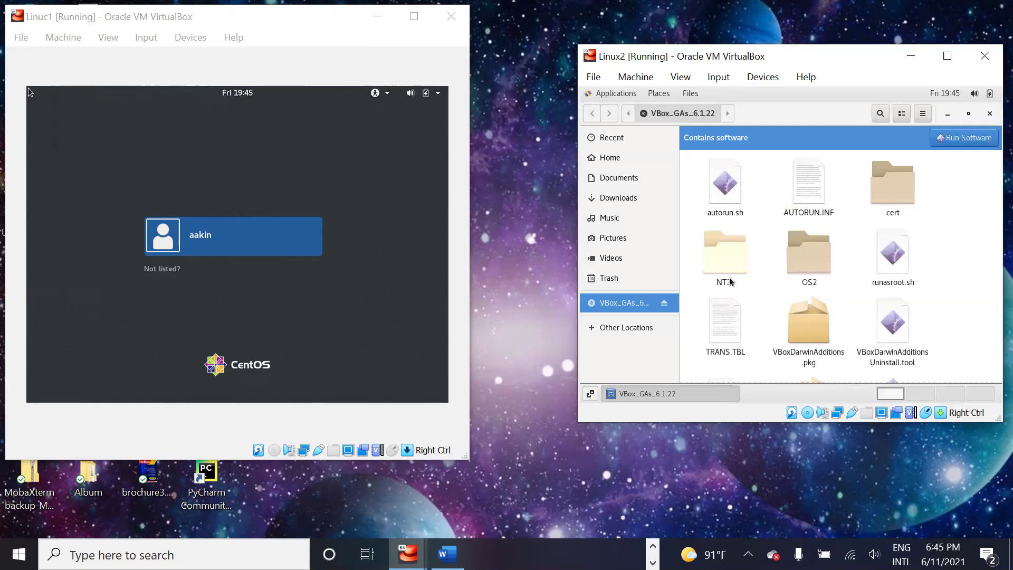
{"action": "scroll", "coordinate": [921, 285], "scroll_direction": "down", "scroll_amount": 2}
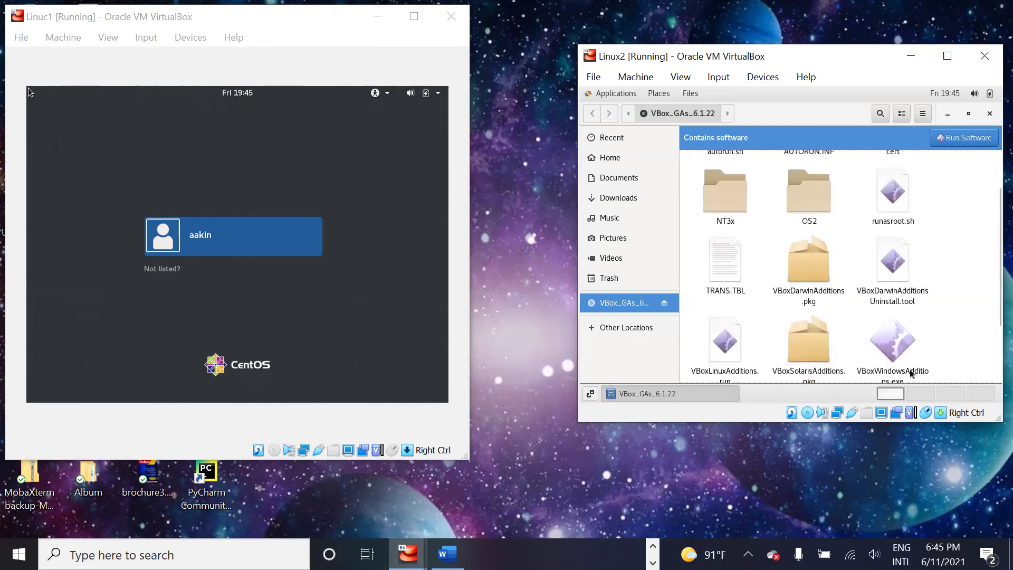
{"action": "scroll", "coordinate": [898, 369], "scroll_direction": "down", "scroll_amount": 2}
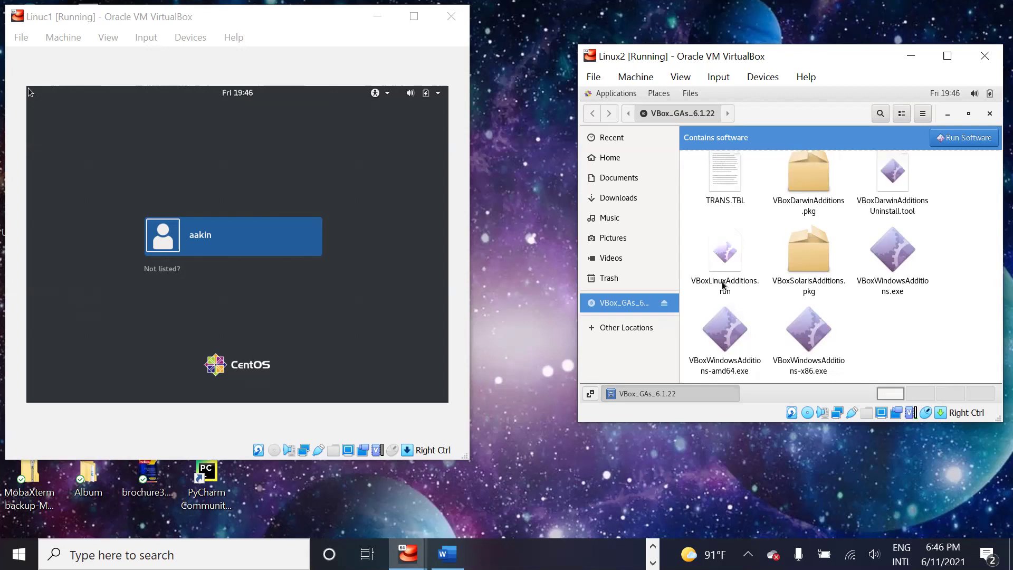
Step: Open VBoxLinuxAdditions.run from the Files window in the gedit text editor
{"action": "double_click", "coordinate": [722, 280]}
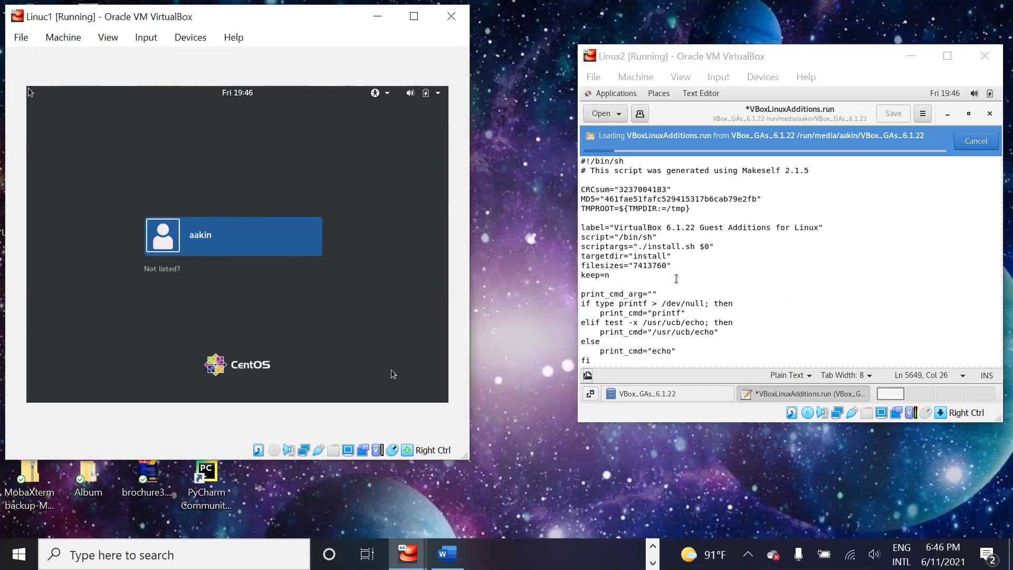
Step: Log in to Linux1 with the user account's password, then release input with Right Ctrl
{"action": "left_click", "coordinate": [289, 249]}
{"action": "type", "text": "****"}
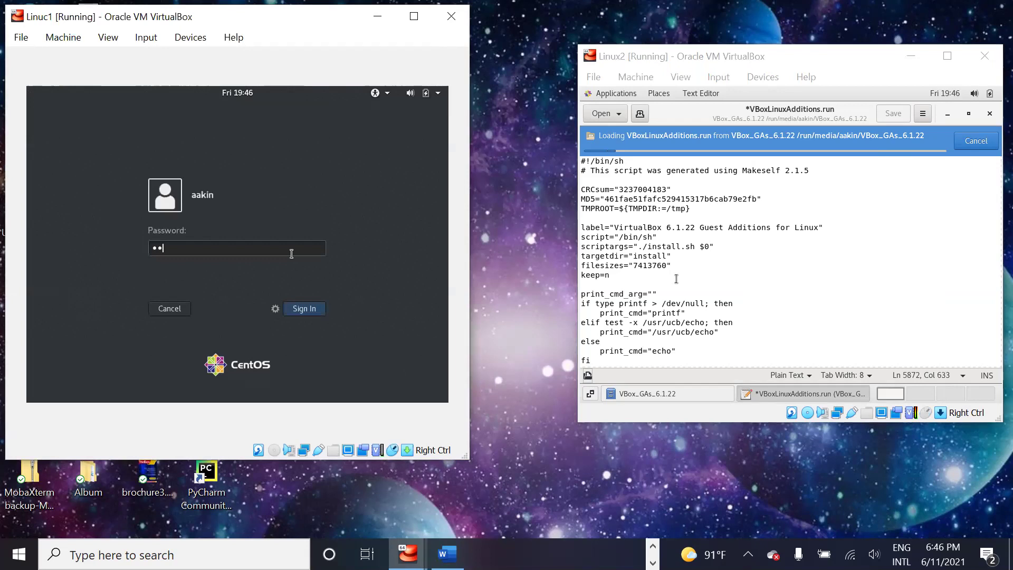
{"action": "type", "text": "*****"}
{"action": "key", "text": "Return"}
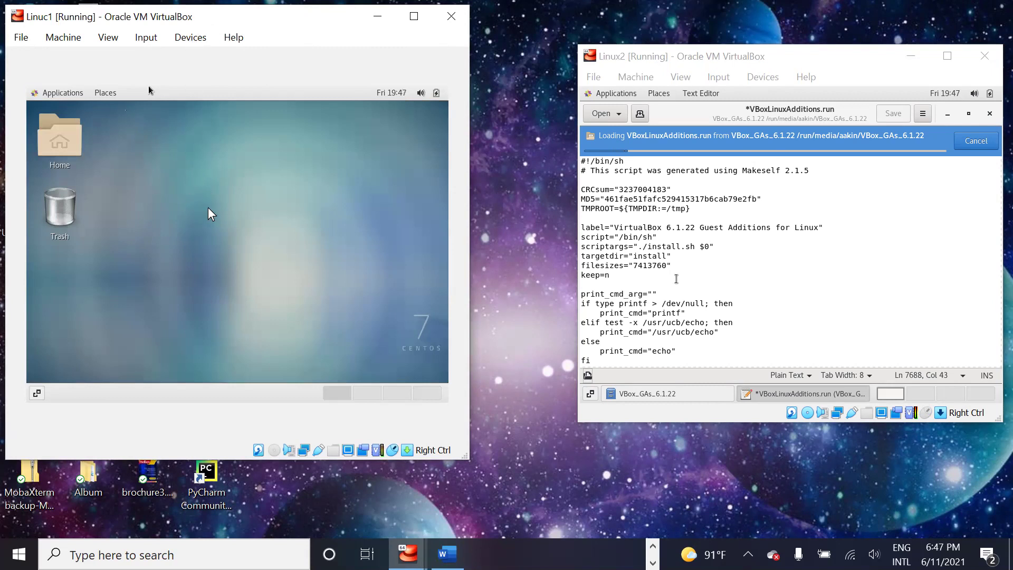
{"action": "key", "text": "Control_R"}
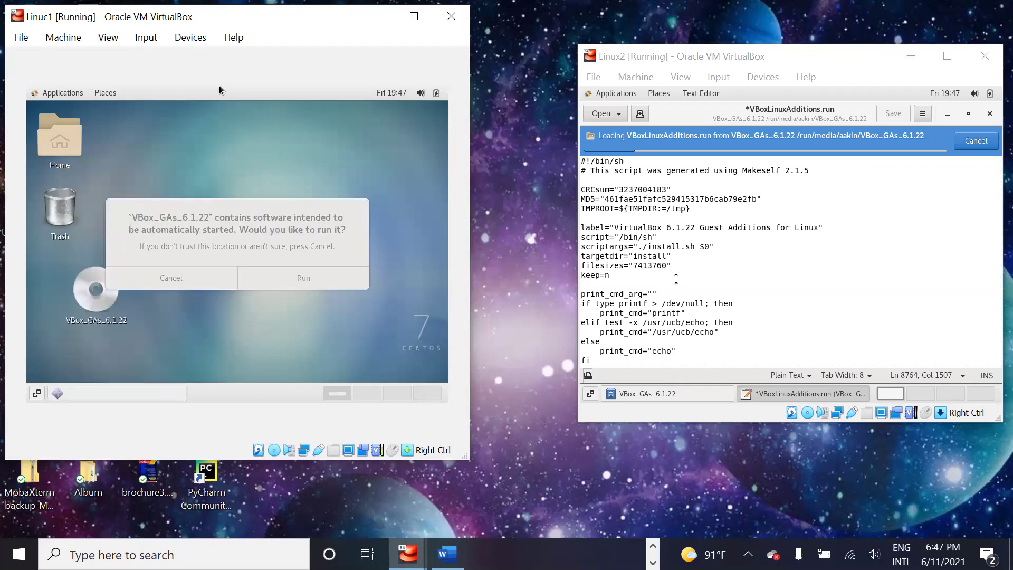
Step: Skip the autorun prompt, open the VBox_GAs_6.1.22 disc, and run VBoxLinuxAdditions.run's software
{"action": "left_click", "coordinate": [182, 275]}
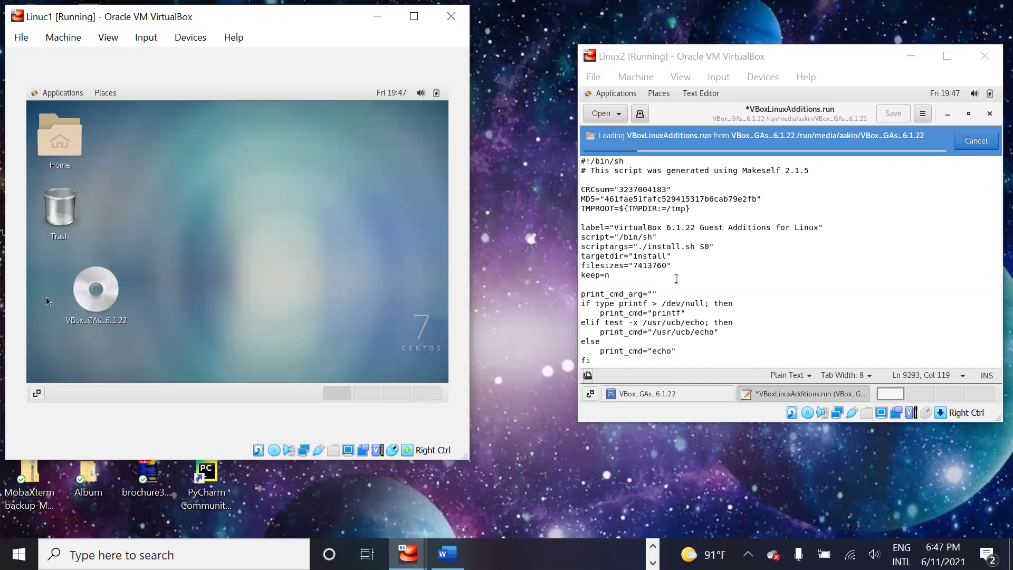
{"action": "double_click", "coordinate": [83, 296]}
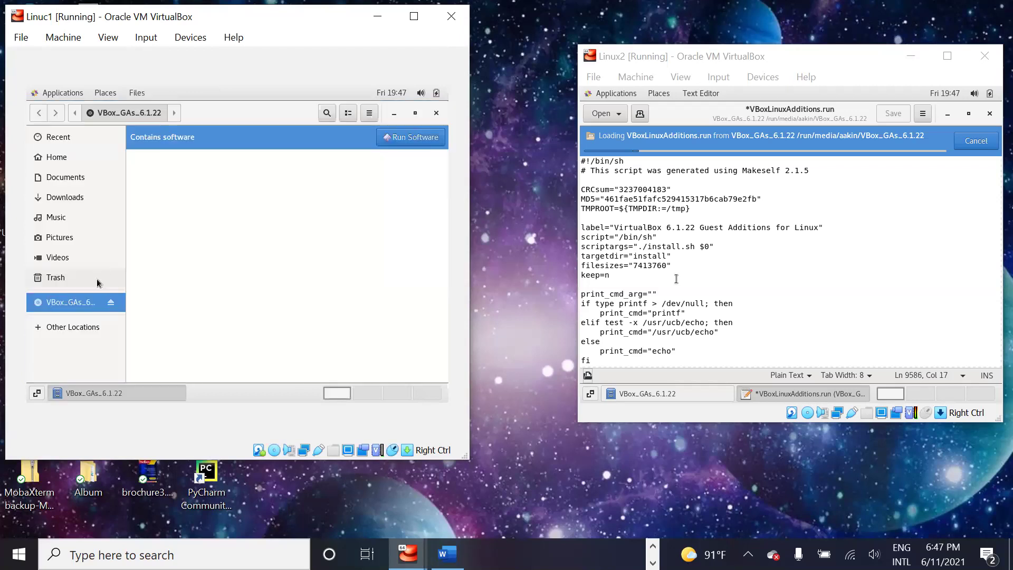
{"action": "scroll", "coordinate": [223, 257], "scroll_direction": "down", "scroll_amount": 5}
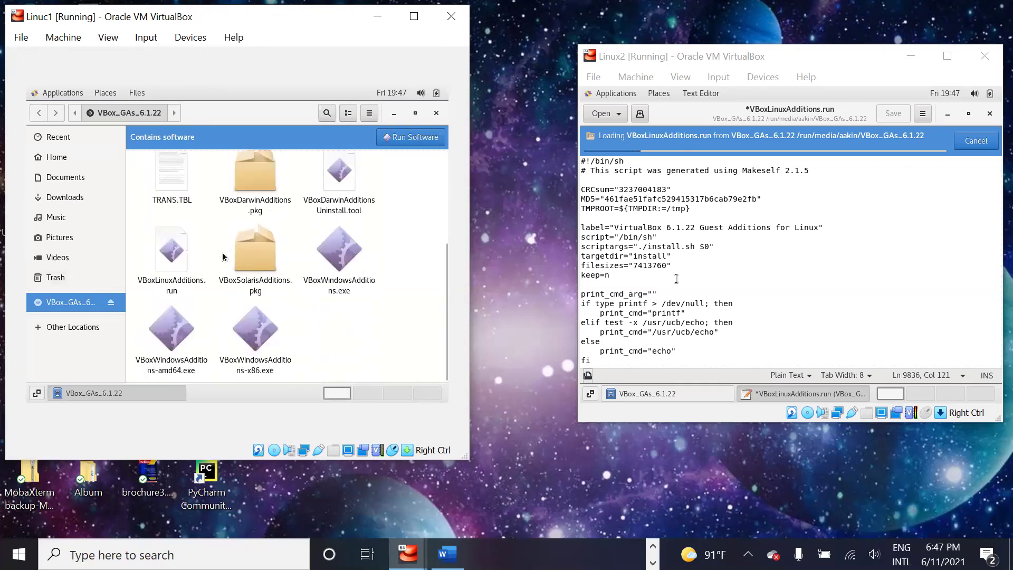
{"action": "left_click", "coordinate": [173, 261]}
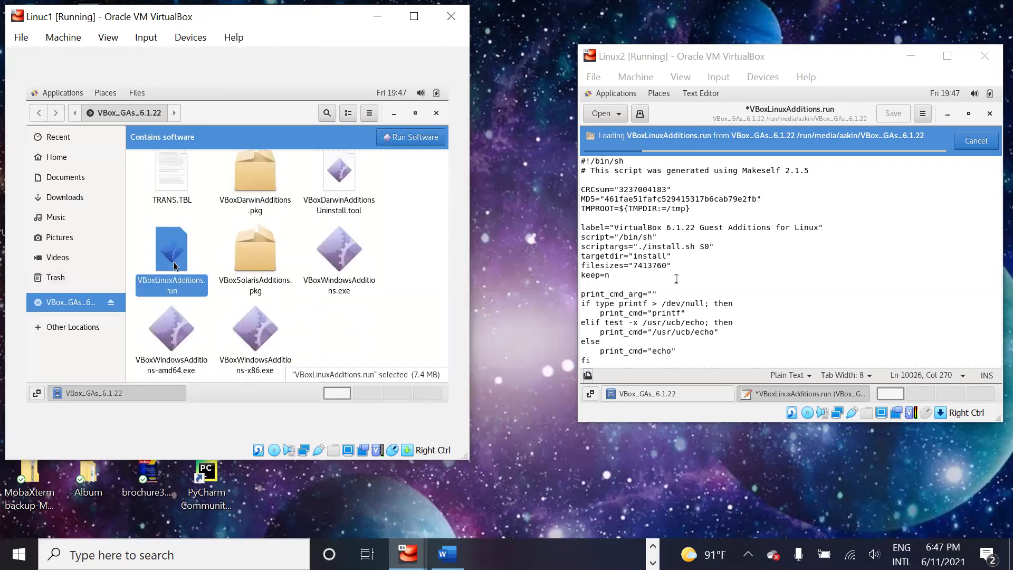
{"action": "right_click", "coordinate": [175, 265]}
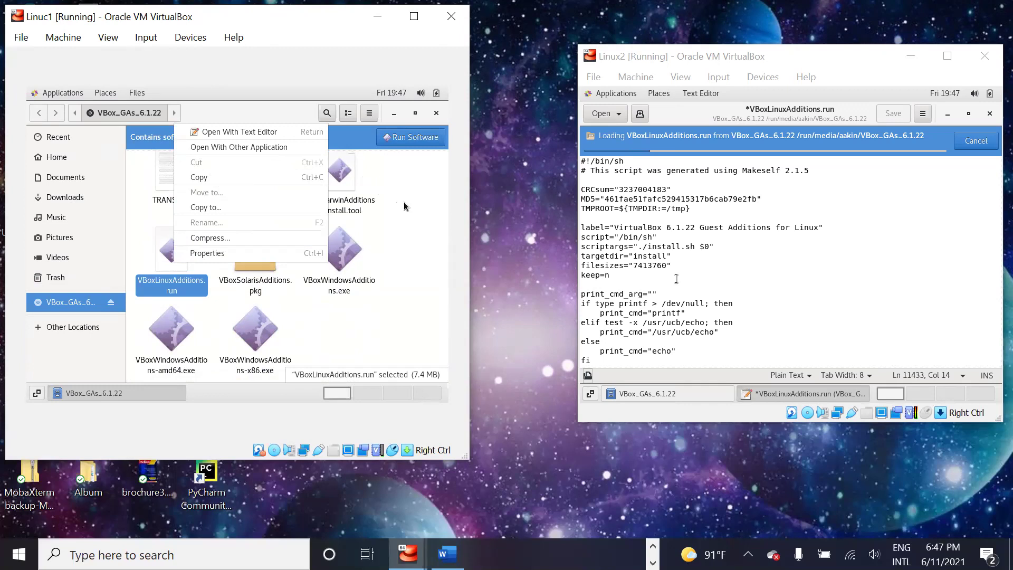
{"action": "left_click", "coordinate": [411, 136]}
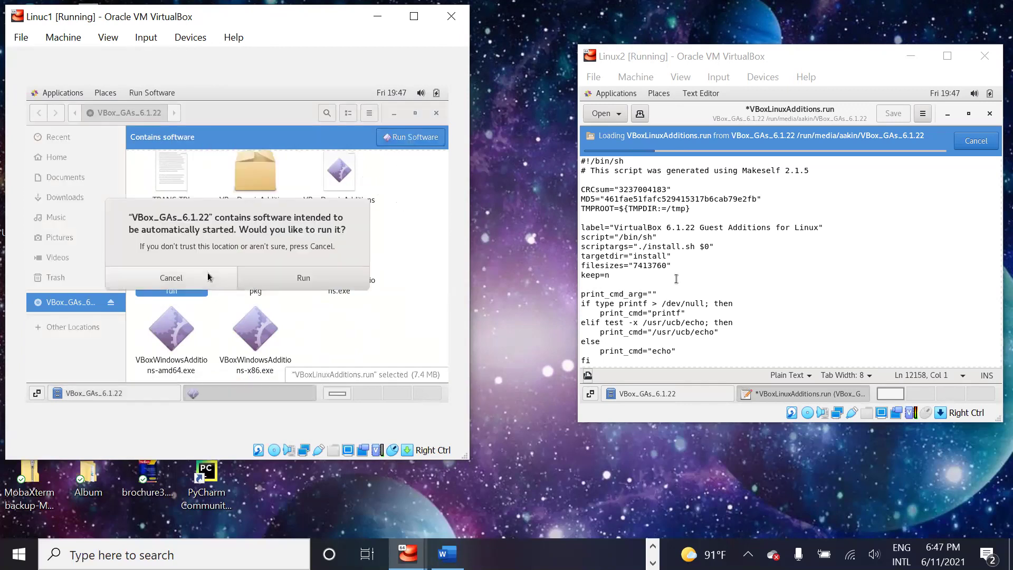
{"action": "left_click", "coordinate": [318, 277]}
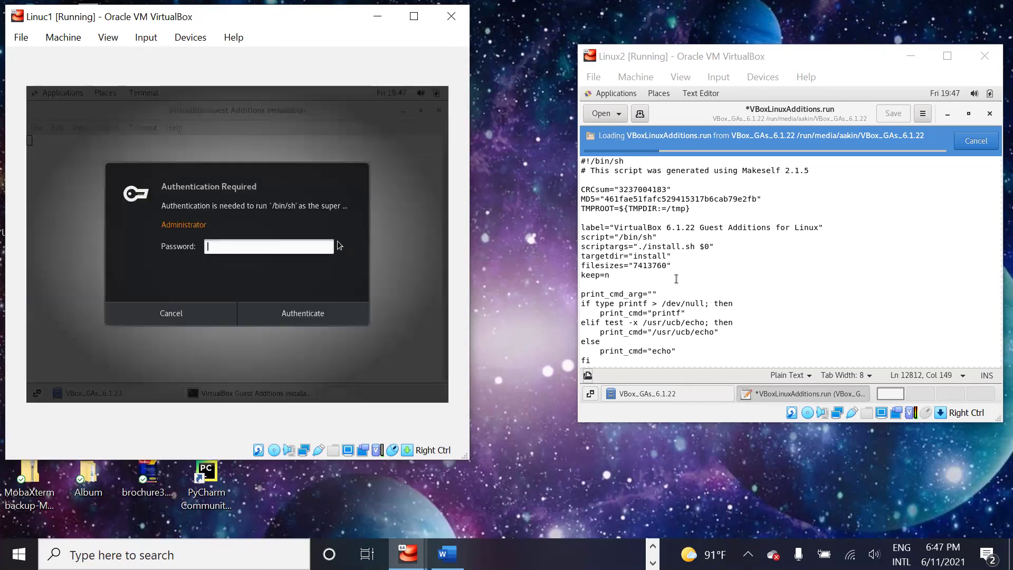
Step: Authenticate with the administrator password, note the modprobe vboxguest failure, and close the installer window
{"action": "type", "text": "•••••••"}
{"action": "key", "text": "Return"}
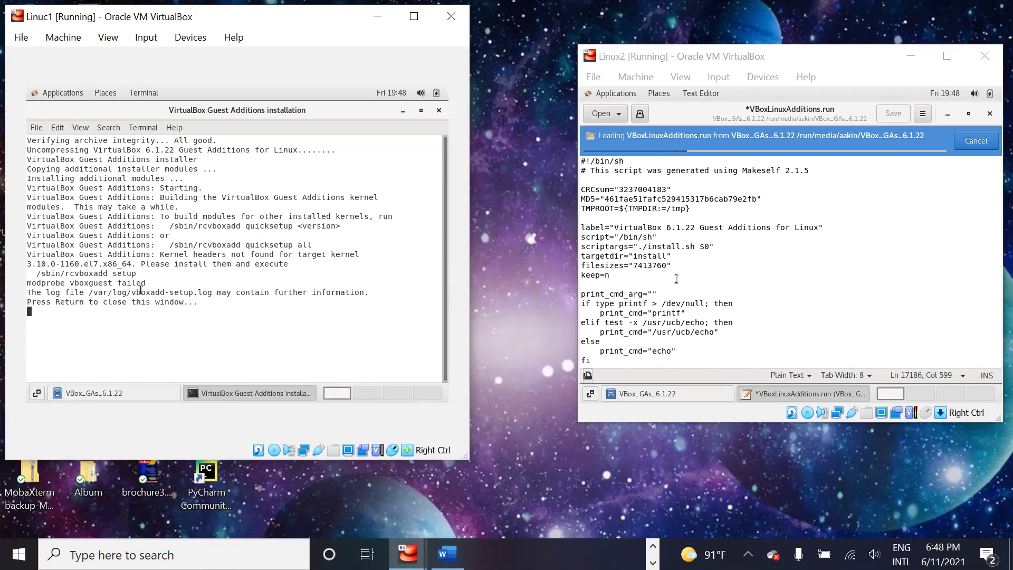
{"action": "left_click_drag", "start_coordinate": [147, 286], "coordinate": [84, 293]}
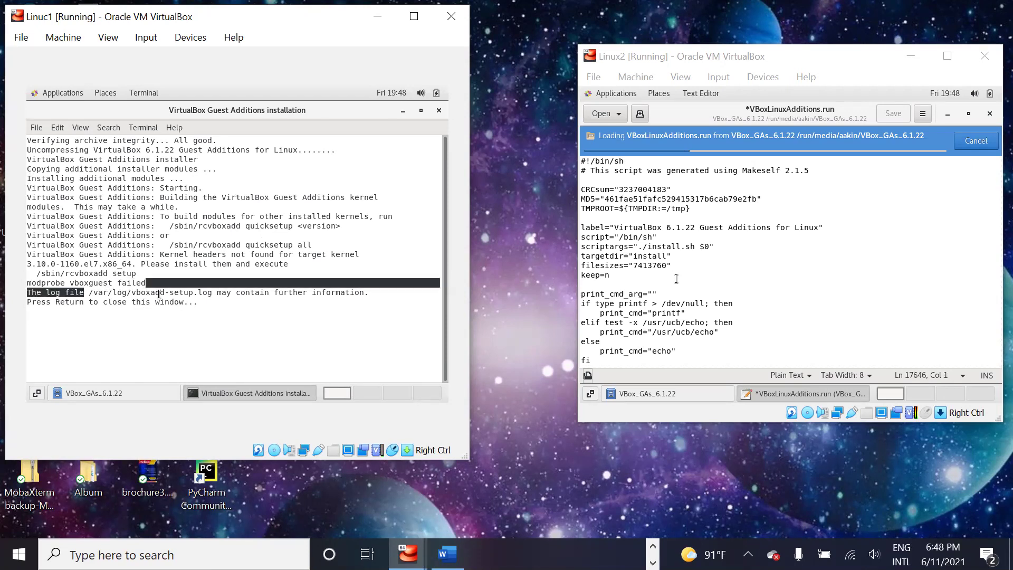
{"action": "key", "text": "Return"}
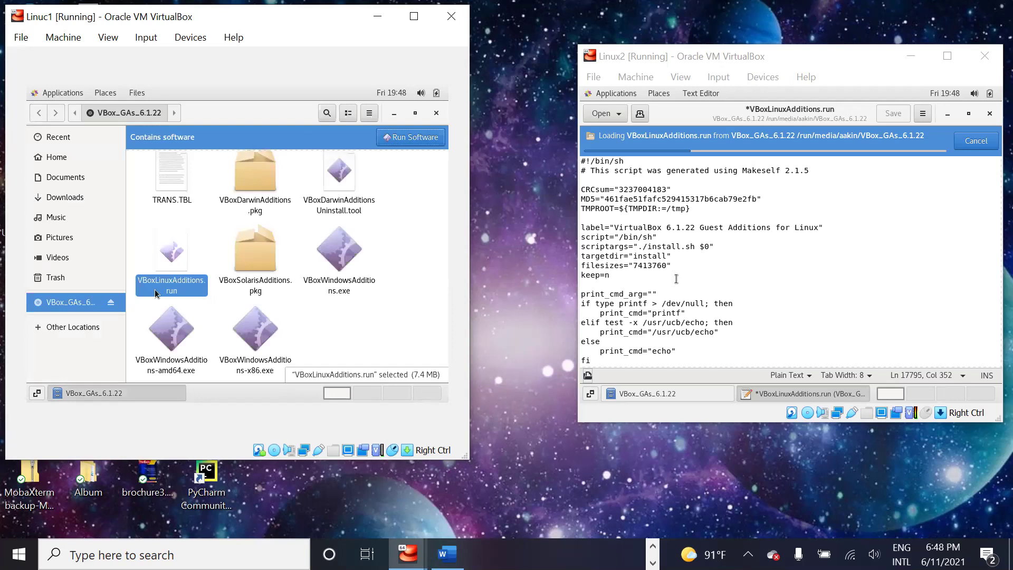
Step: Open VBoxLinuxAdditions.run in Linux1's Text Editor, then bring up a blank annotation whiteboard
{"action": "left_click", "coordinate": [201, 346]}
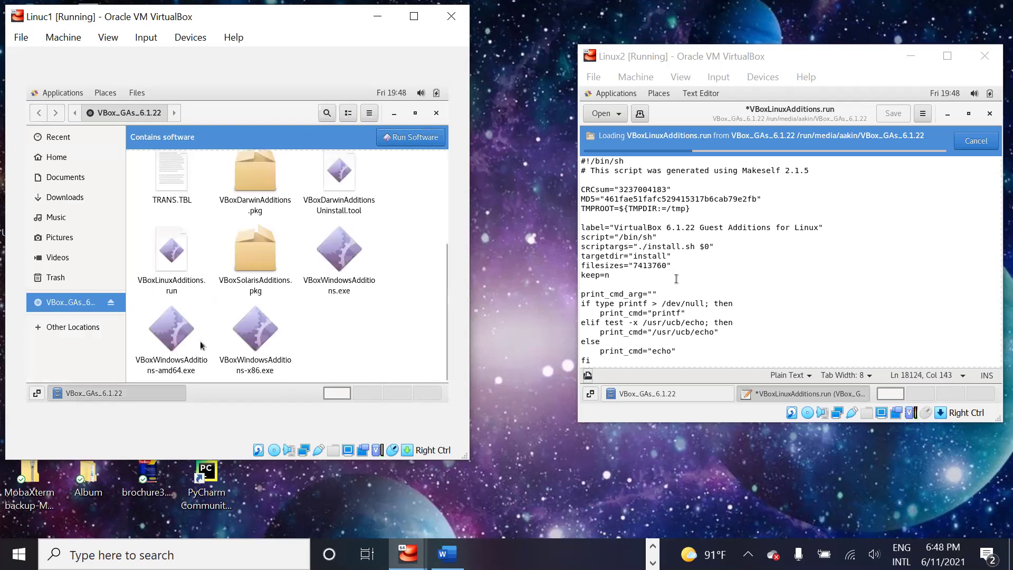
{"action": "left_click", "coordinate": [173, 258]}
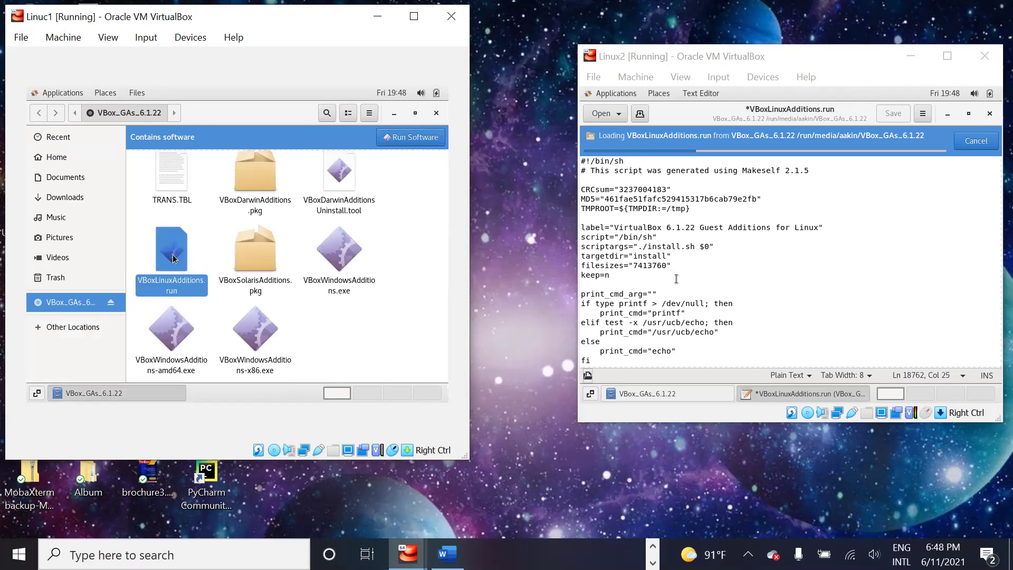
{"action": "double_click", "coordinate": [173, 258]}
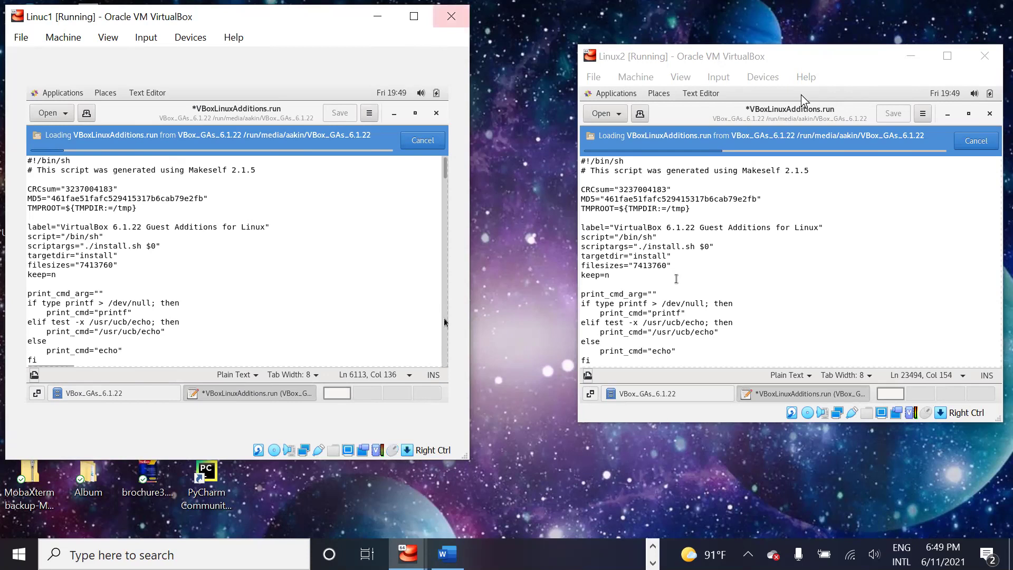
{"action": "left_click", "coordinate": [920, 477]}
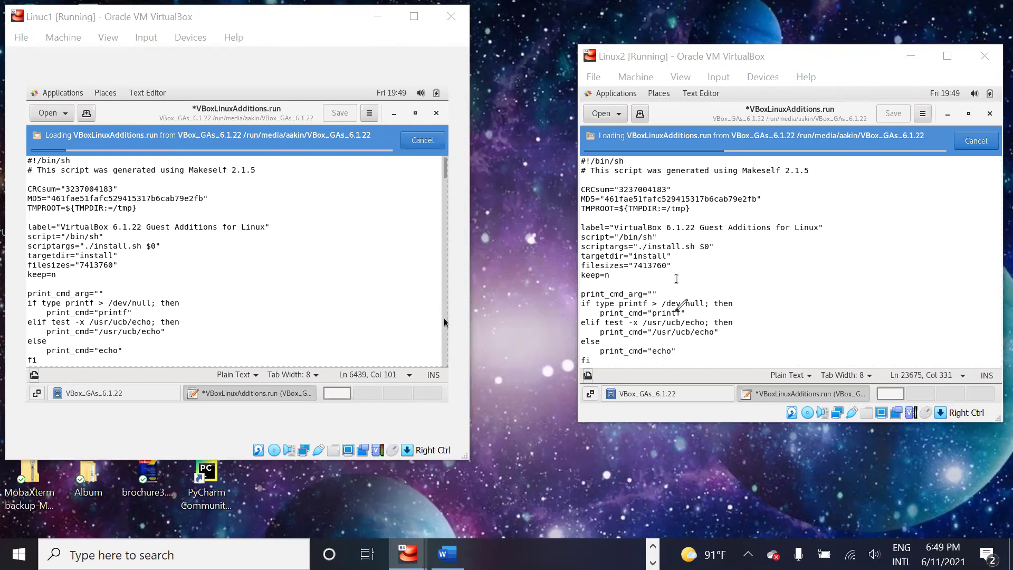
{"action": "left_click", "coordinate": [424, 201]}
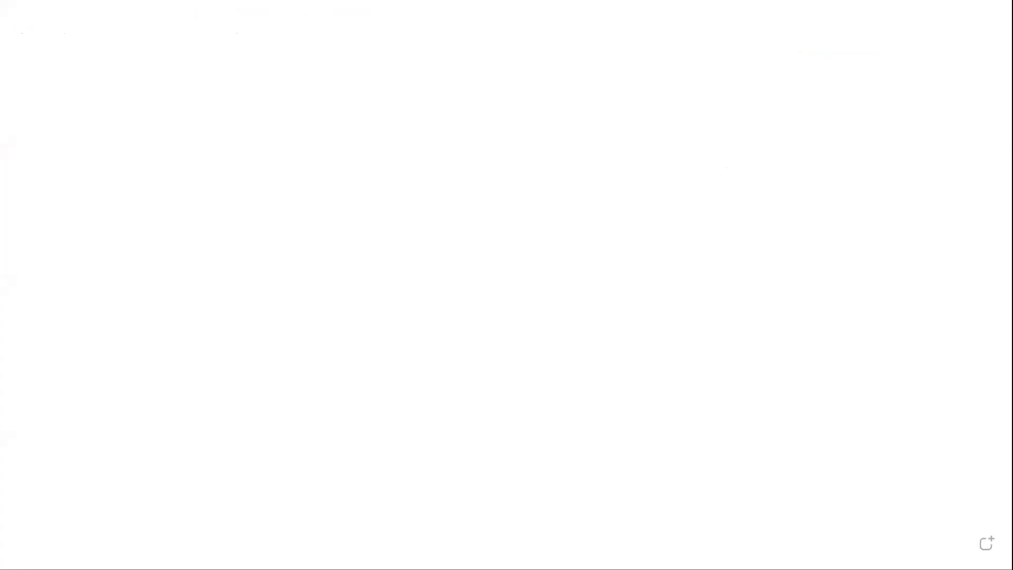
Step: Draw a large yellow rectangle from the page's upper left to mid-page
{"action": "left_click_drag", "start_coordinate": [74, 91], "coordinate": [432, 408]}
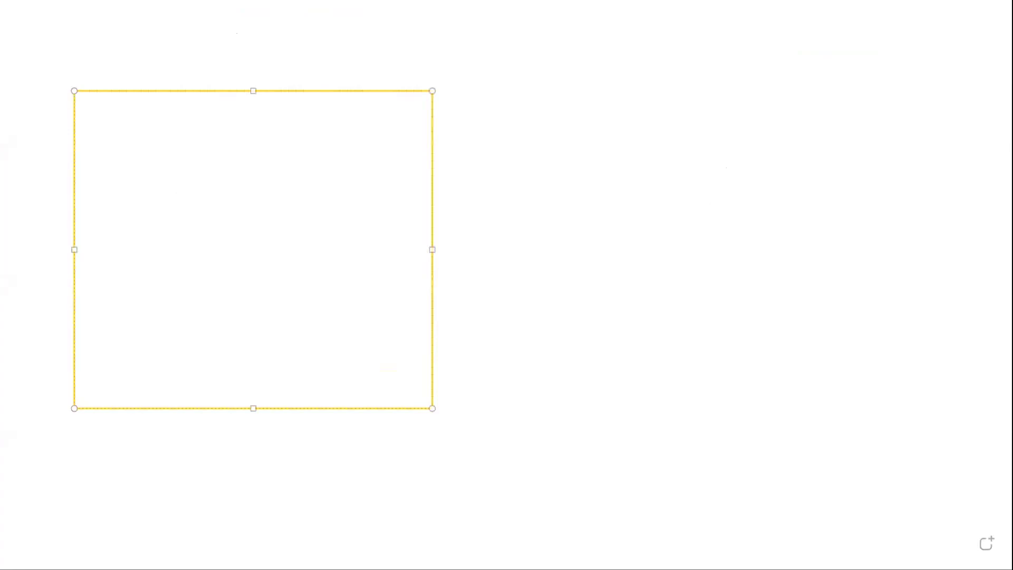
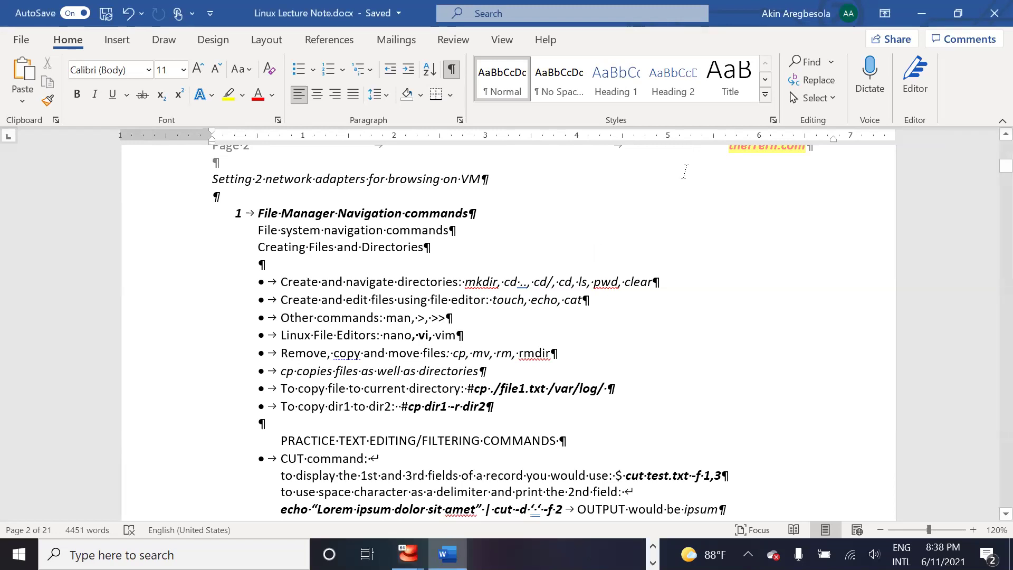
Step: Scroll up and down through the lecture notes in Word to review them
{"action": "scroll", "coordinate": [526, 282], "scroll_direction": "down", "scroll_amount": 15}
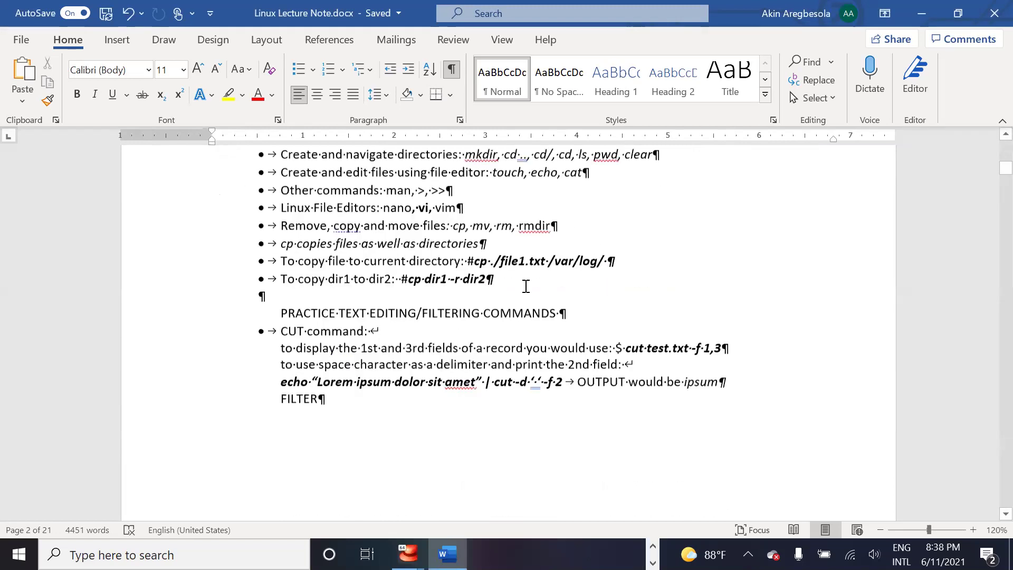
{"action": "scroll", "coordinate": [526, 286], "scroll_direction": "down", "scroll_amount": 20}
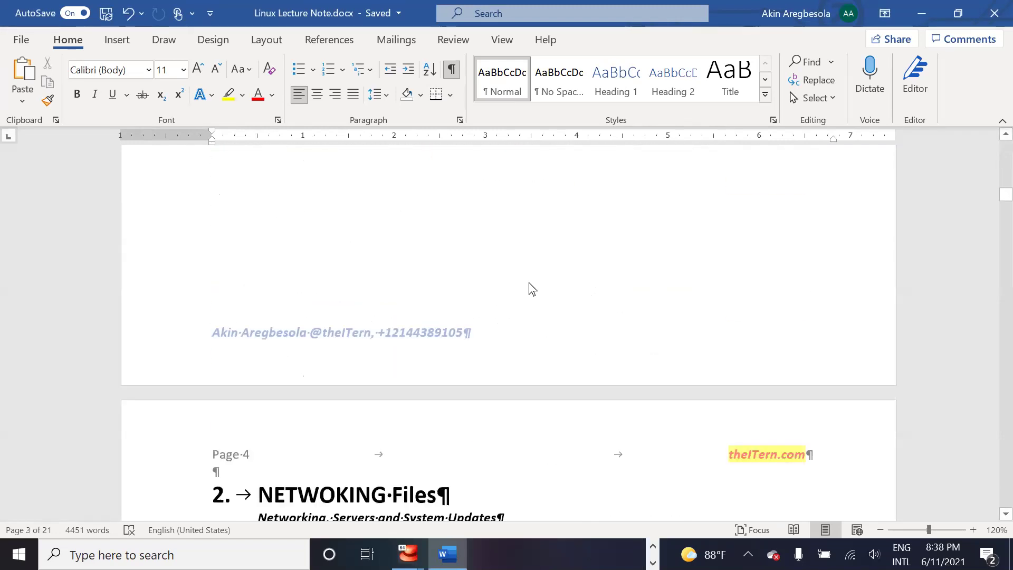
{"action": "scroll", "coordinate": [528, 283], "scroll_direction": "up", "scroll_amount": 15}
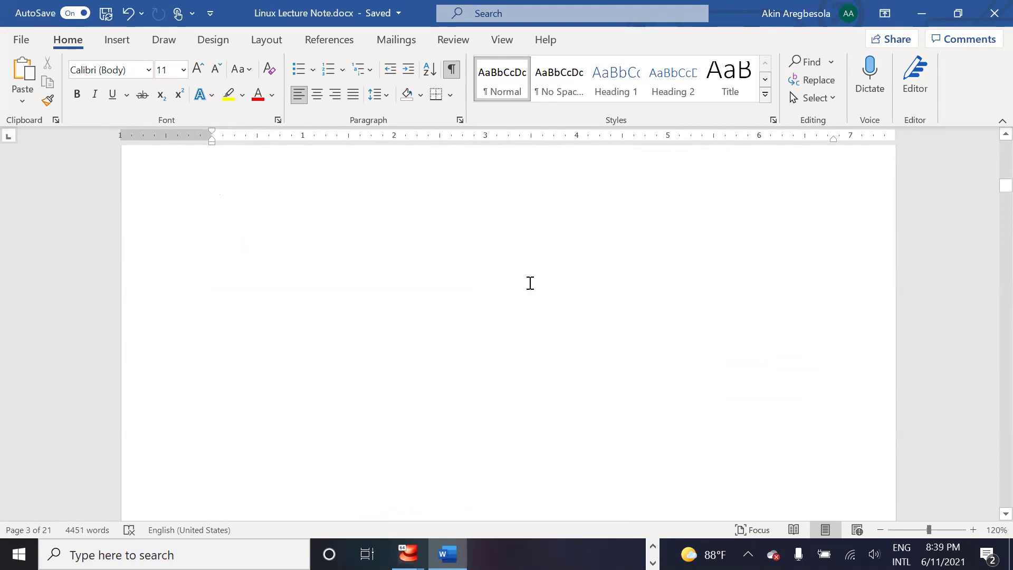
{"action": "scroll", "coordinate": [530, 283], "scroll_direction": "up", "scroll_amount": 3}
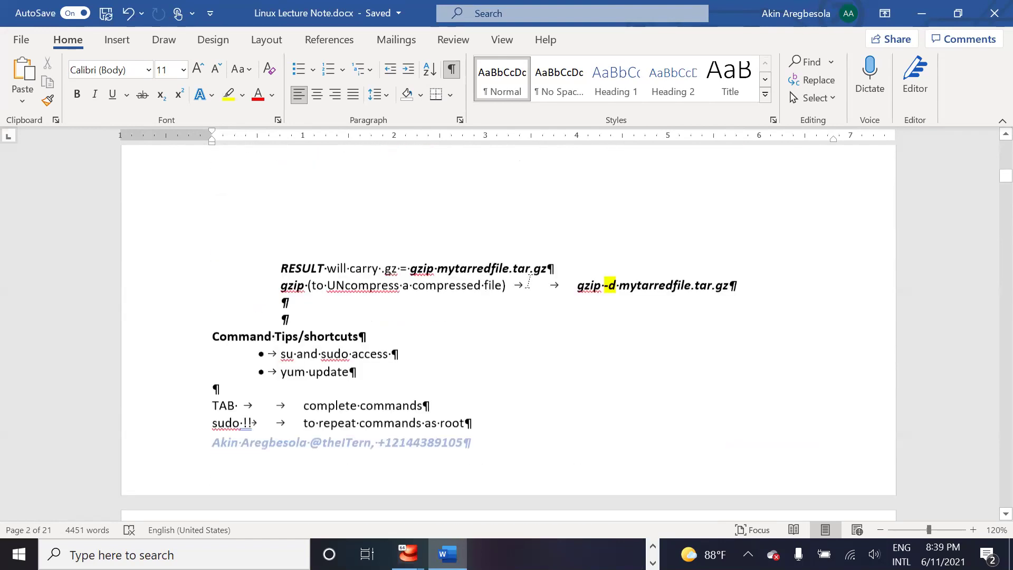
{"action": "scroll", "coordinate": [529, 283], "scroll_direction": "up", "scroll_amount": 9}
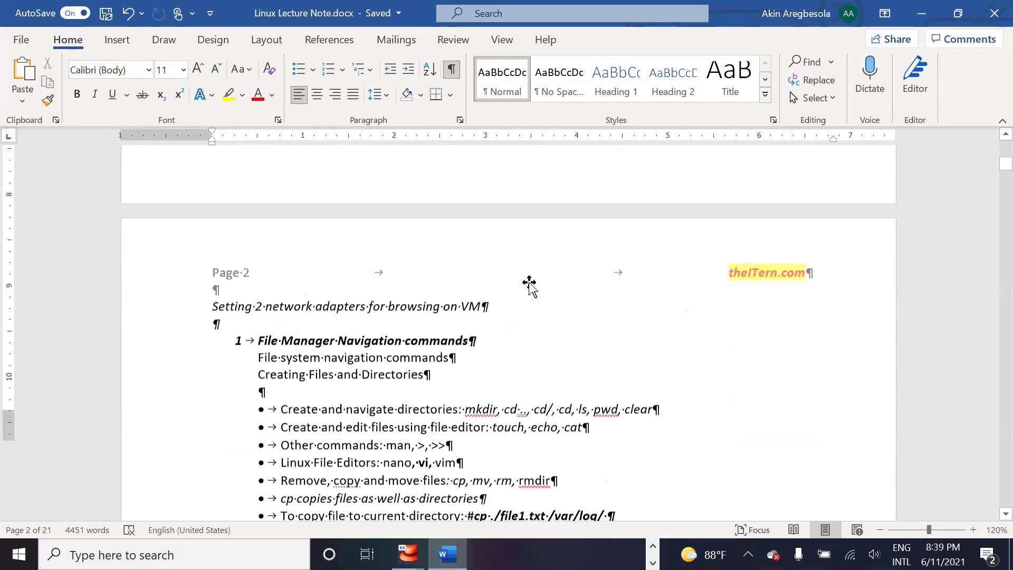
{"action": "scroll", "coordinate": [529, 282], "scroll_direction": "up", "scroll_amount": 15}
{"action": "scroll", "coordinate": [529, 282], "scroll_direction": "down", "scroll_amount": 9}
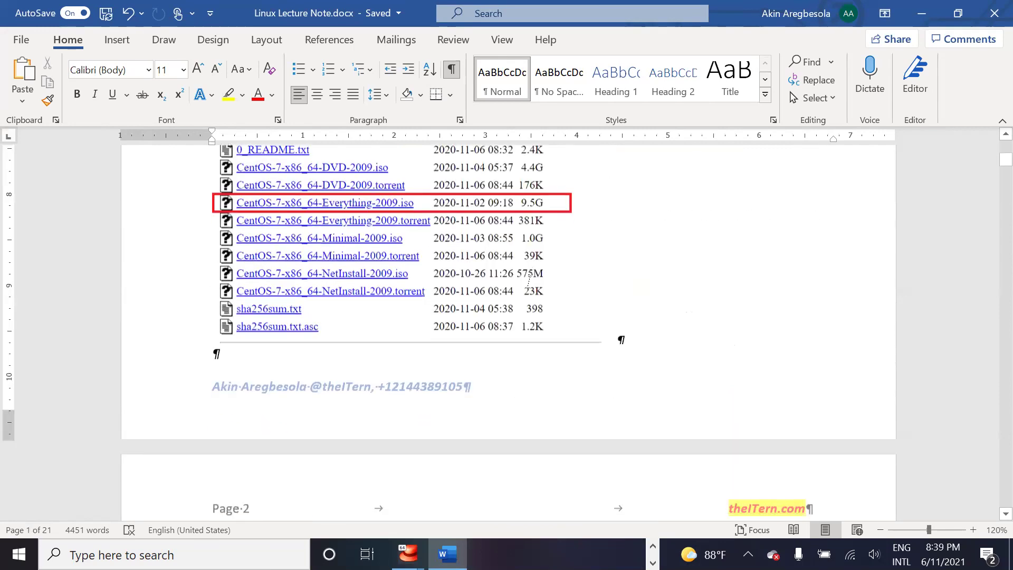
{"action": "scroll", "coordinate": [529, 283], "scroll_direction": "down", "scroll_amount": 19}
{"action": "scroll", "coordinate": [529, 279], "scroll_direction": "up", "scroll_amount": 5}
{"action": "scroll", "coordinate": [528, 280], "scroll_direction": "up", "scroll_amount": 2}
{"action": "scroll", "coordinate": [530, 277], "scroll_direction": "up", "scroll_amount": 7}
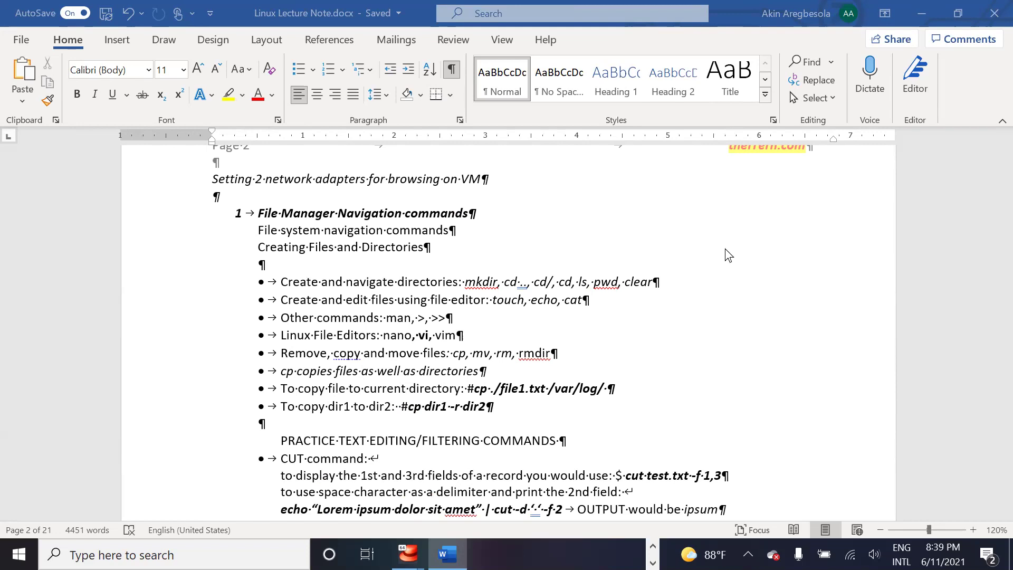
{"action": "left_click", "coordinate": [209, 17]}
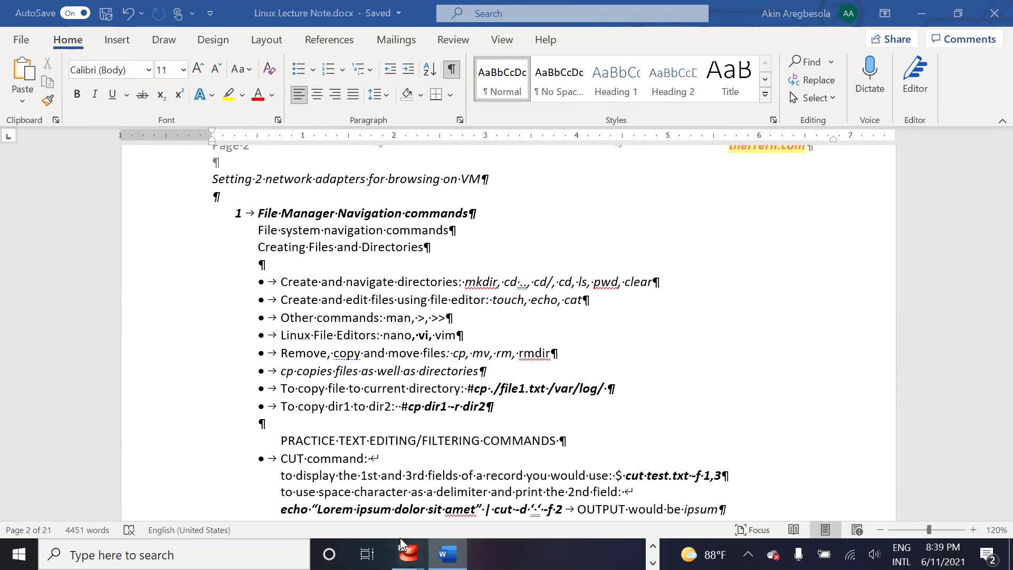
Step: Show the Linux2 and Linuc1 console windows from the VirtualBox taskbar previews and minimize Word
{"action": "left_click", "coordinate": [407, 553]}
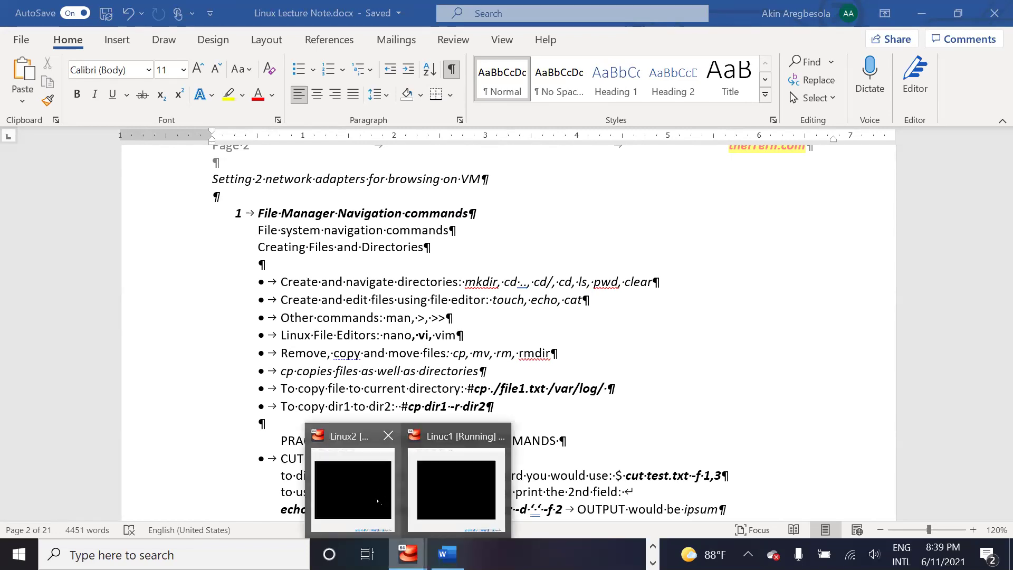
{"action": "left_click", "coordinate": [381, 496]}
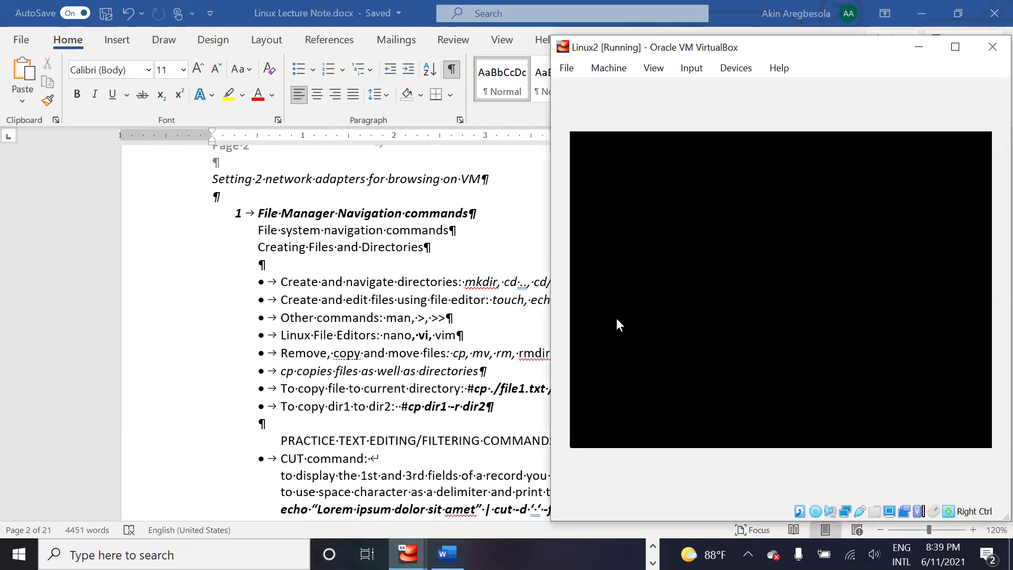
{"action": "left_click", "coordinate": [889, 27]}
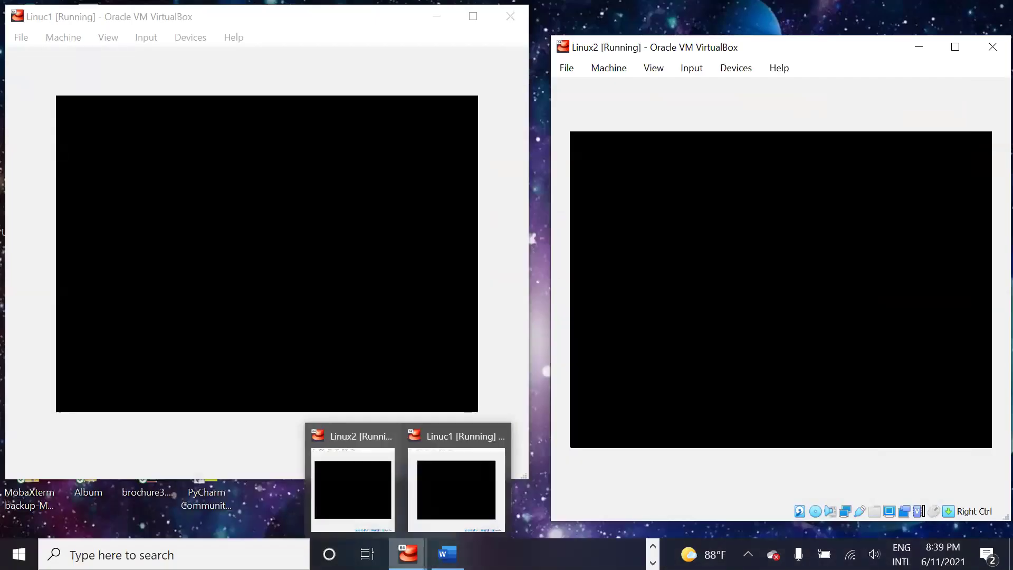
{"action": "left_click", "coordinate": [652, 546]}
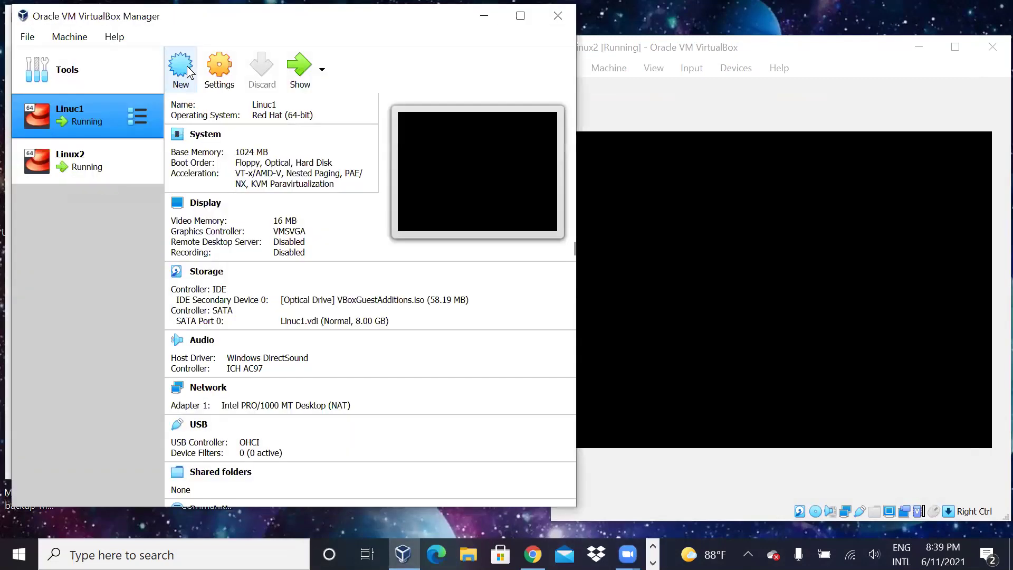
Step: Start a new virtual machine named 'Linux', keep type Linux, and open the Version dropdown
{"action": "left_click", "coordinate": [183, 69]}
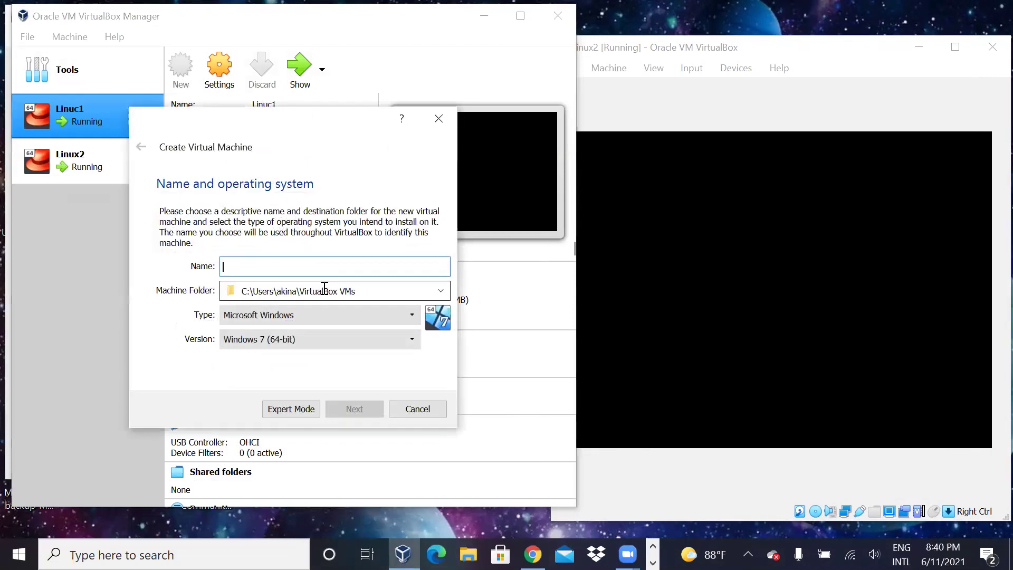
{"action": "type", "text": "lin"}
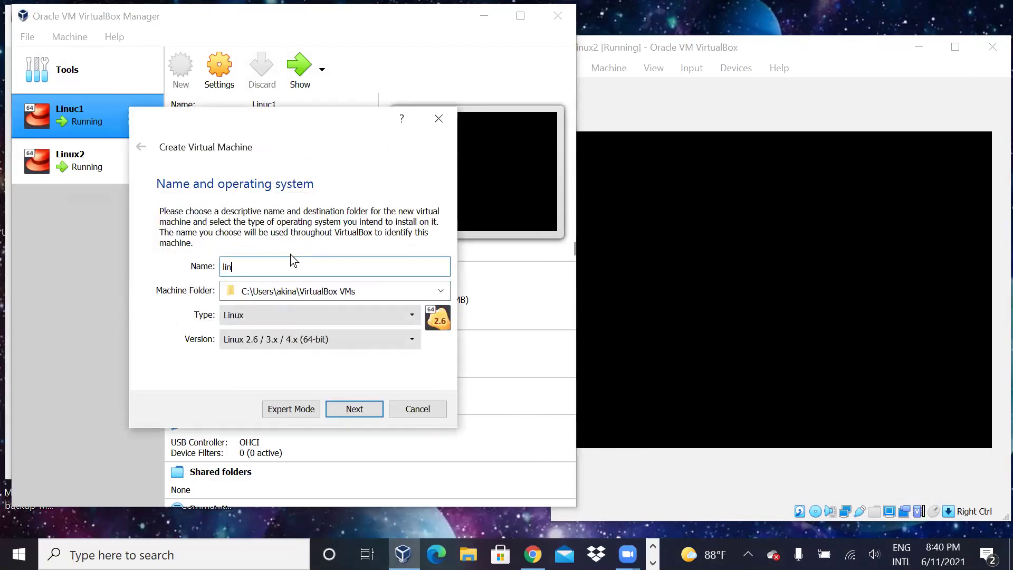
{"action": "key", "text": "BackSpace"}
{"action": "key", "text": "BackSpace"}
{"action": "key", "text": "BackSpace"}
{"action": "type", "text": "Linux"}
{"action": "left_click", "coordinate": [268, 319]}
{"action": "left_click", "coordinate": [268, 318]}
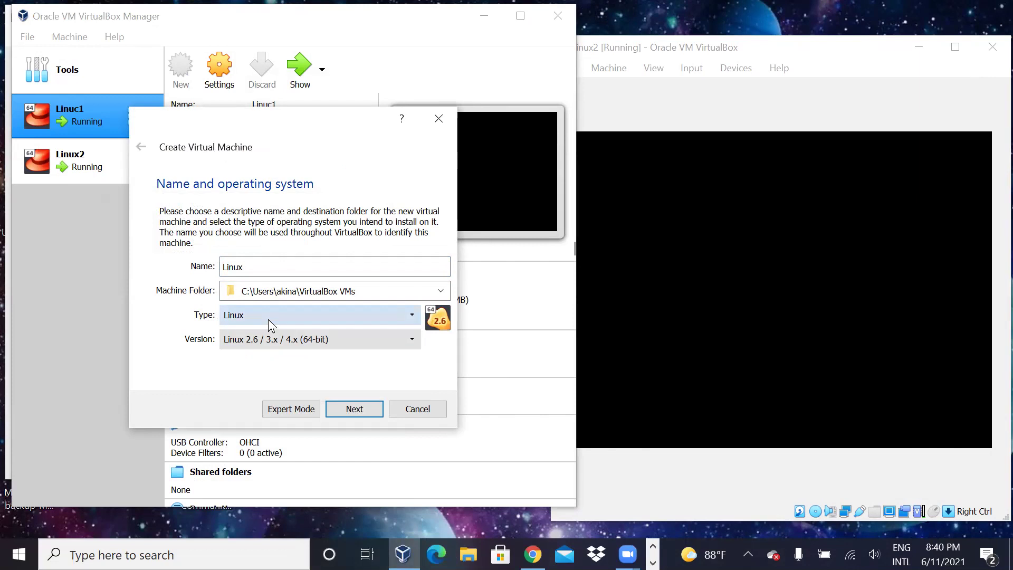
{"action": "left_click", "coordinate": [277, 340]}
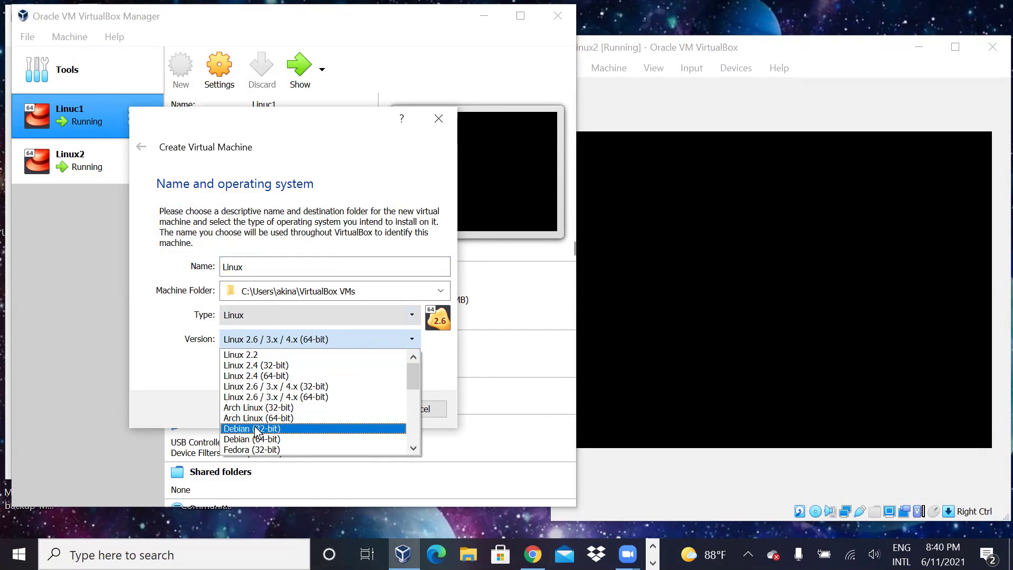
{"action": "left_click", "coordinate": [413, 448]}
{"action": "scroll", "coordinate": [356, 434], "scroll_direction": "down", "scroll_amount": 1}
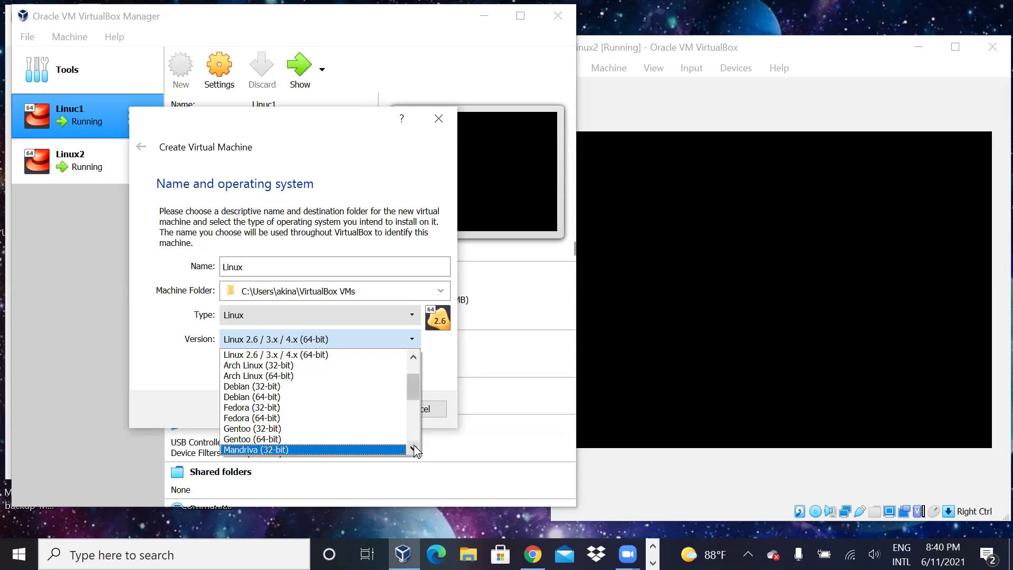
{"action": "scroll", "coordinate": [413, 448], "scroll_direction": "down", "scroll_amount": 7}
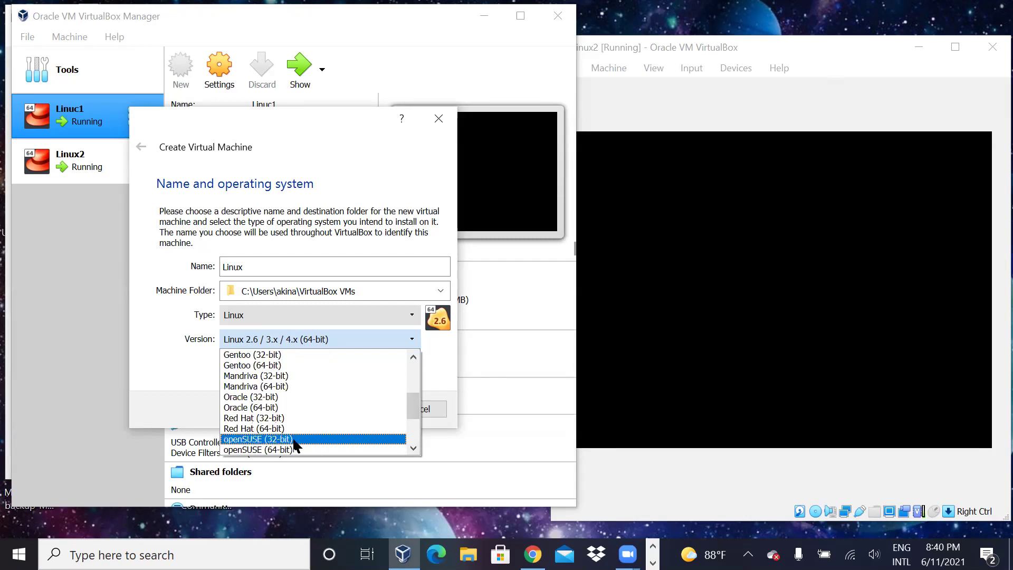
{"action": "scroll", "coordinate": [415, 445], "scroll_direction": "down", "scroll_amount": 2}
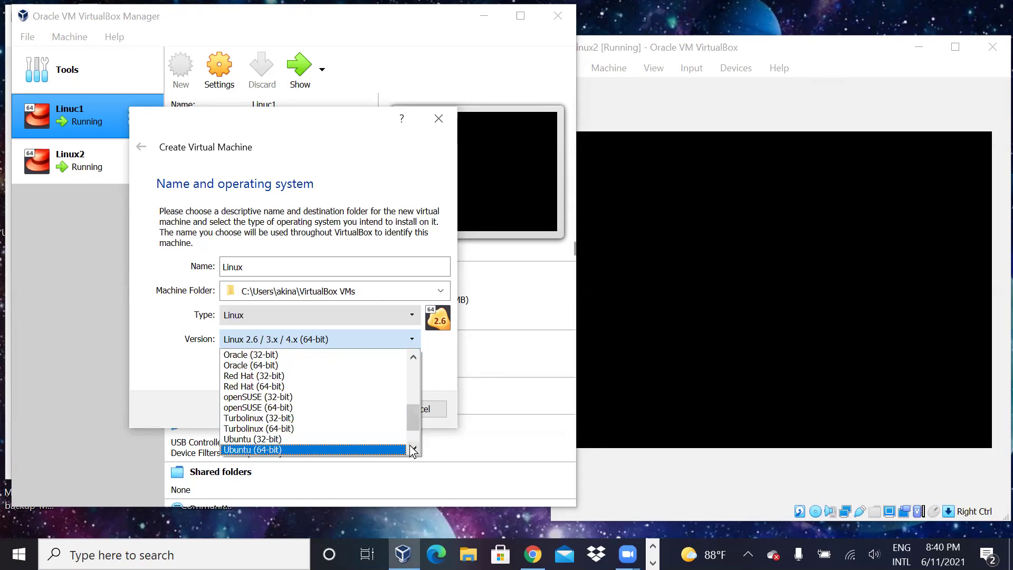
{"action": "scroll", "coordinate": [415, 446], "scroll_direction": "down", "scroll_amount": 2}
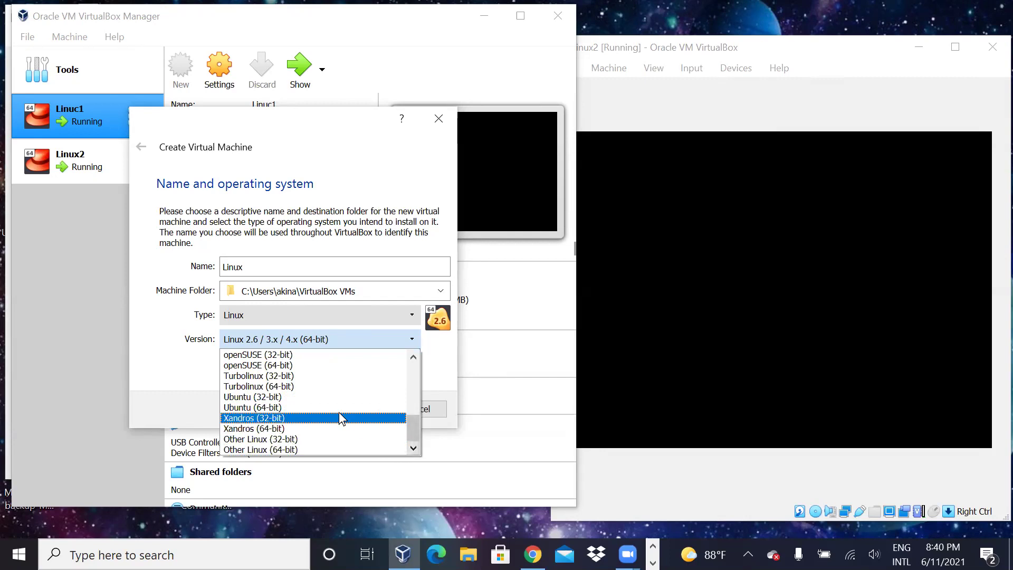
{"action": "scroll", "coordinate": [294, 403], "scroll_direction": "up", "scroll_amount": 6}
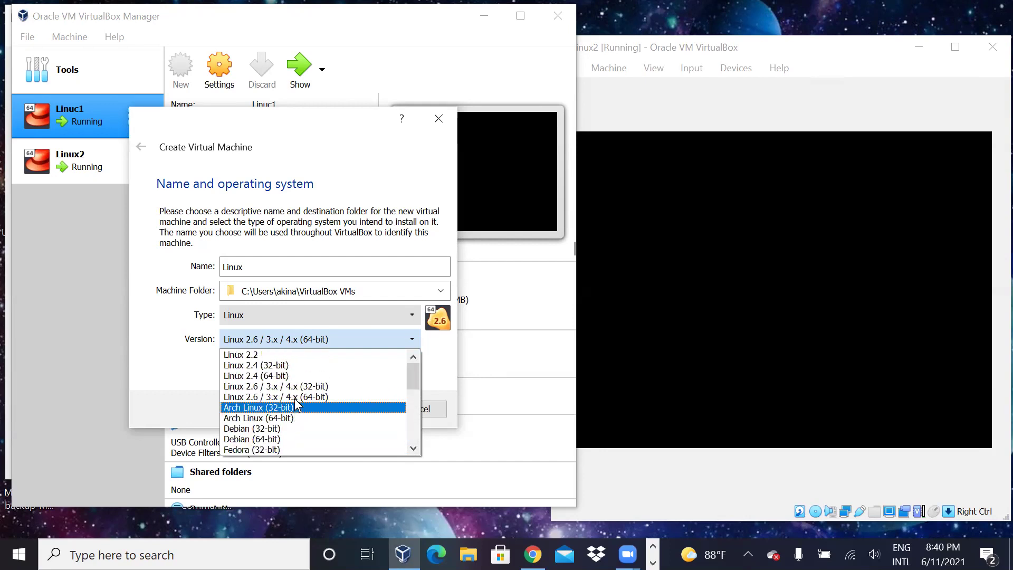
{"action": "scroll", "coordinate": [296, 402], "scroll_direction": "down", "scroll_amount": 3}
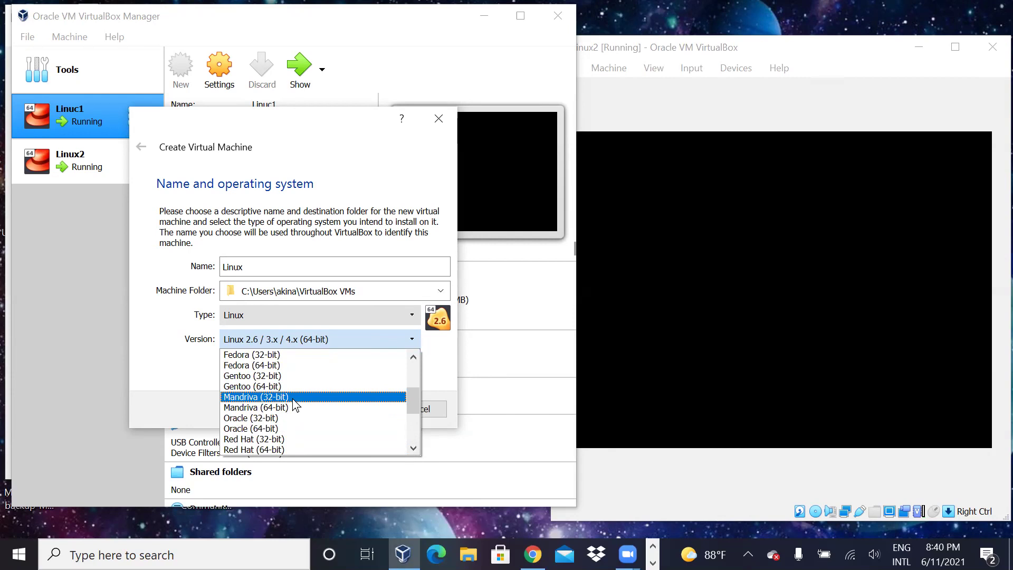
{"action": "scroll", "coordinate": [294, 404], "scroll_direction": "up", "scroll_amount": 1}
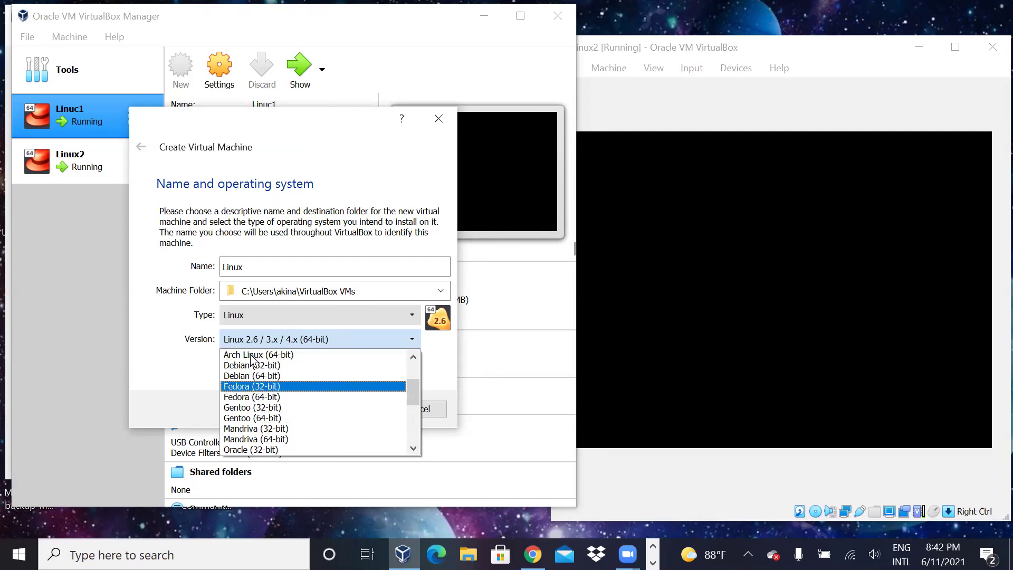
Step: Close the Version list on Linux 2.6 / 3.x / 4.x (64-bit) and cancel the Create Virtual Machine wizard
{"action": "scroll", "coordinate": [268, 391], "scroll_direction": "down", "scroll_amount": 1}
{"action": "scroll", "coordinate": [268, 393], "scroll_direction": "down", "scroll_amount": 4}
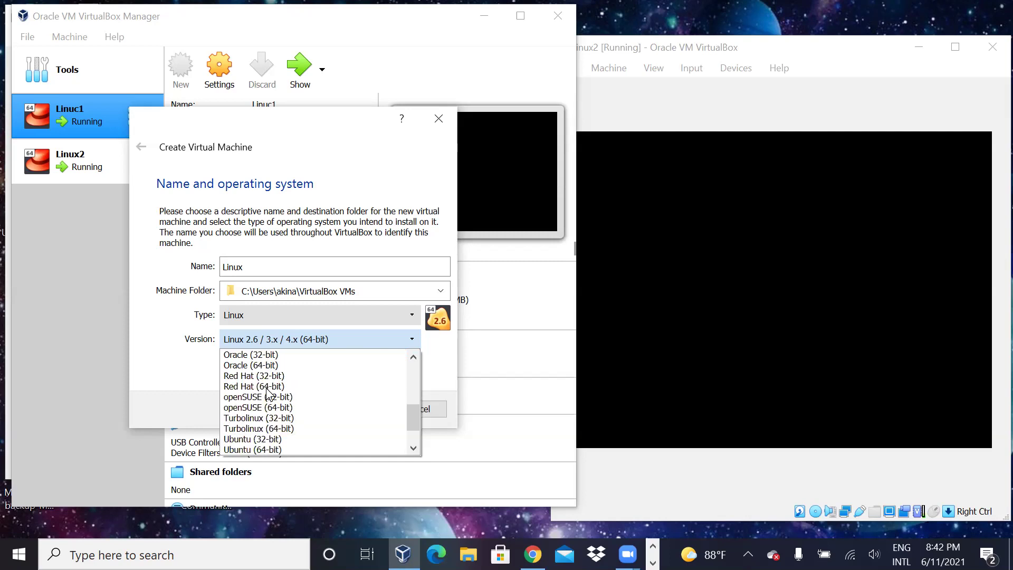
{"action": "scroll", "coordinate": [268, 393], "scroll_direction": "up", "scroll_amount": 6}
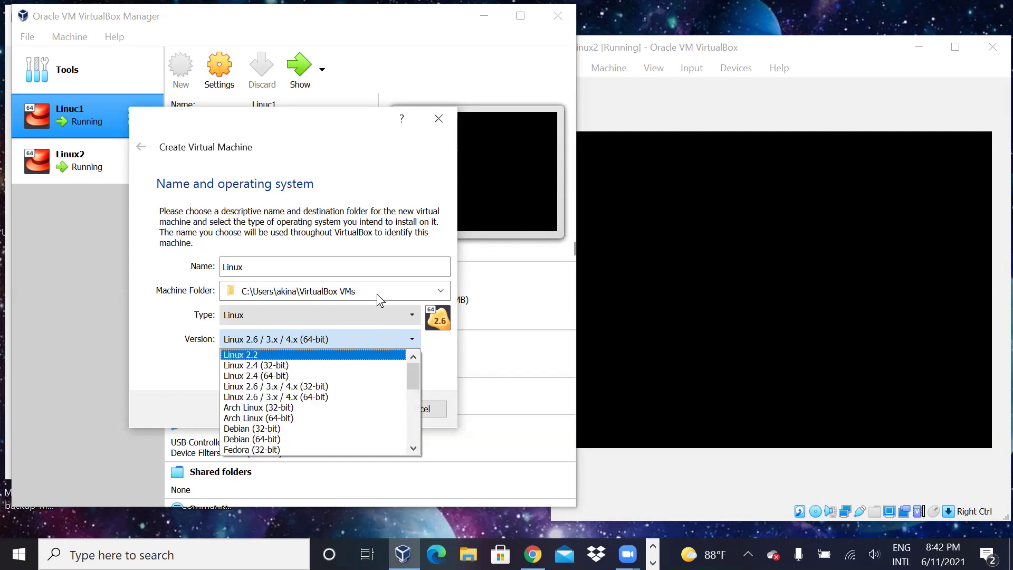
{"action": "left_click", "coordinate": [441, 121]}
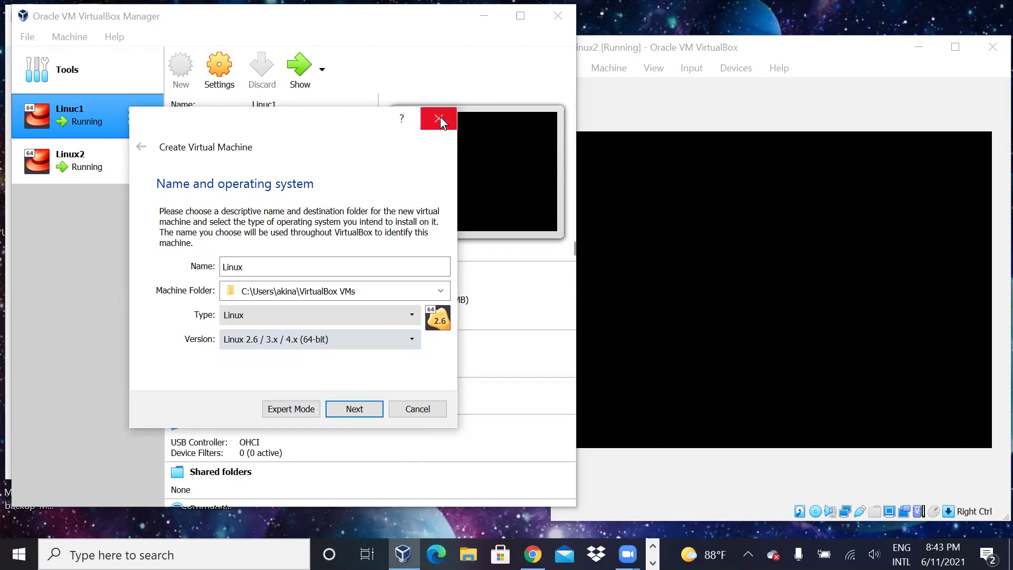
{"action": "left_click_drag", "start_coordinate": [388, 159], "coordinate": [371, 370]}
{"action": "left_click", "coordinate": [374, 368]}
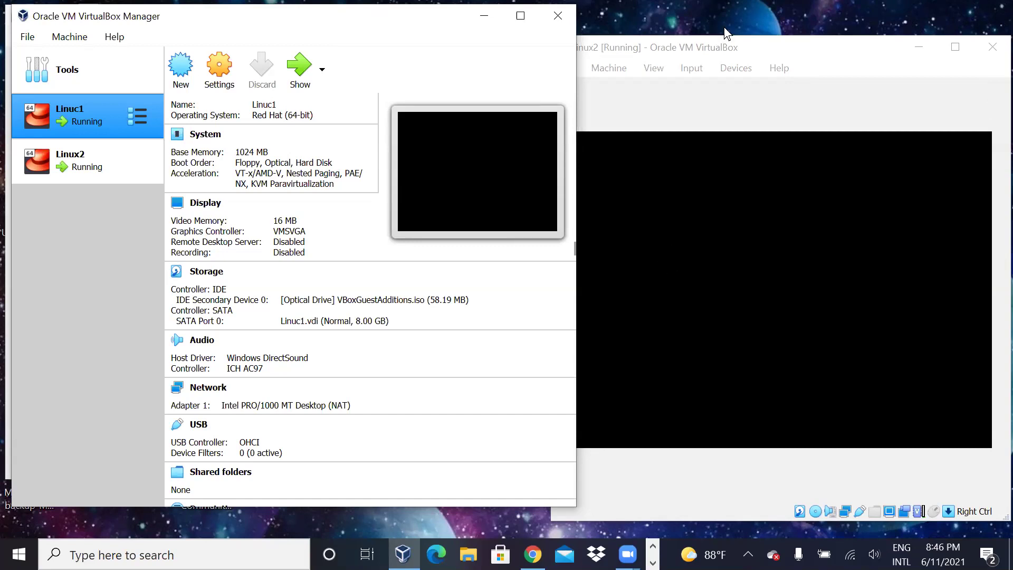
Step: Give focus to the Linux2 [Running] console window
{"action": "left_click", "coordinate": [991, 205]}
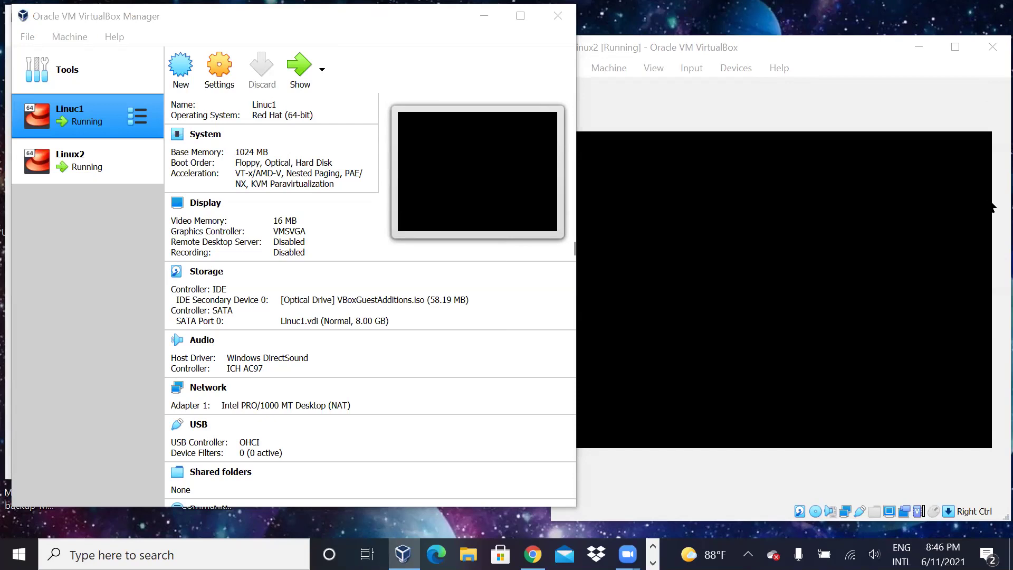